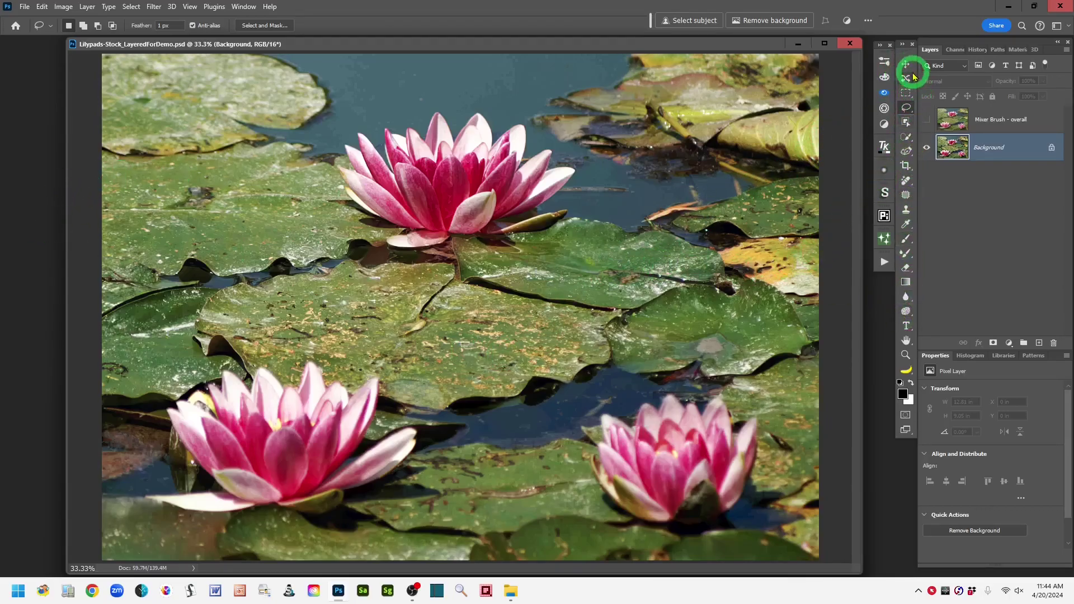
Try the Mixer Brush and Brush tools, then show the toolbar's extra tools flyout
click(907, 256)
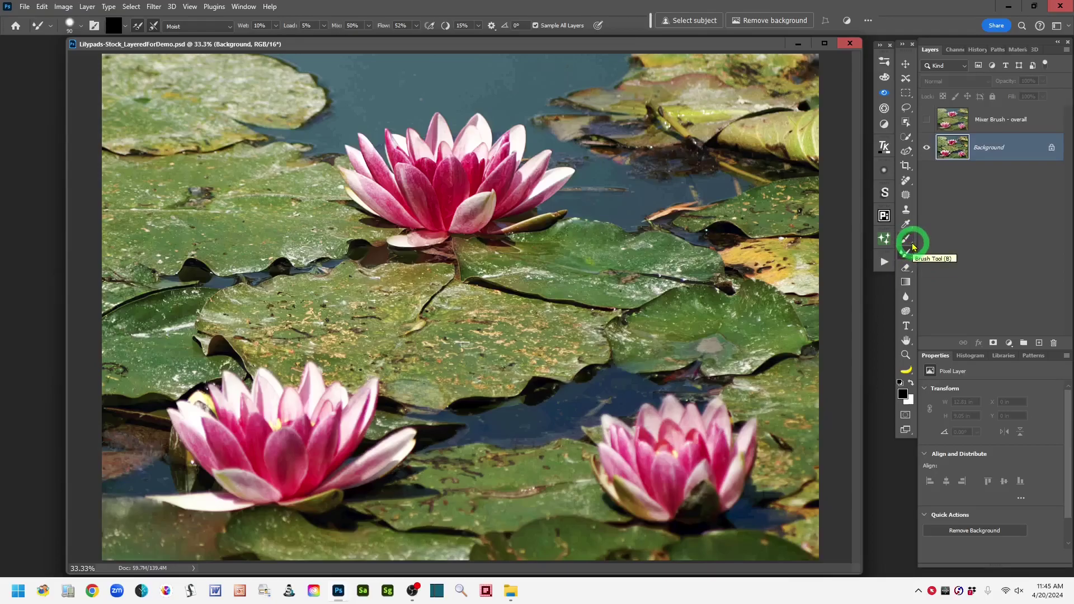
click(910, 241)
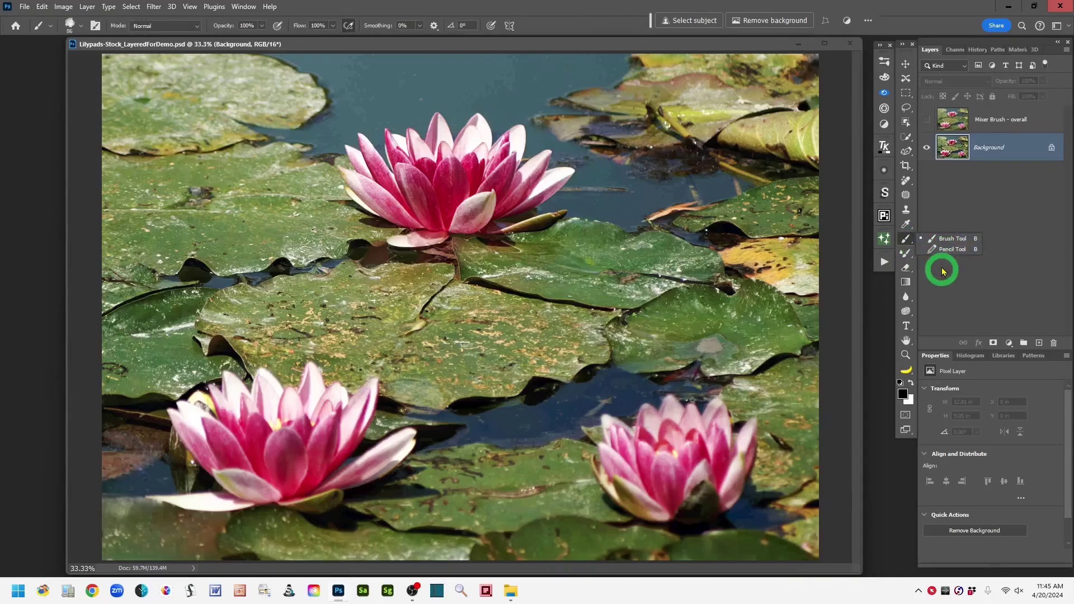
click(906, 239)
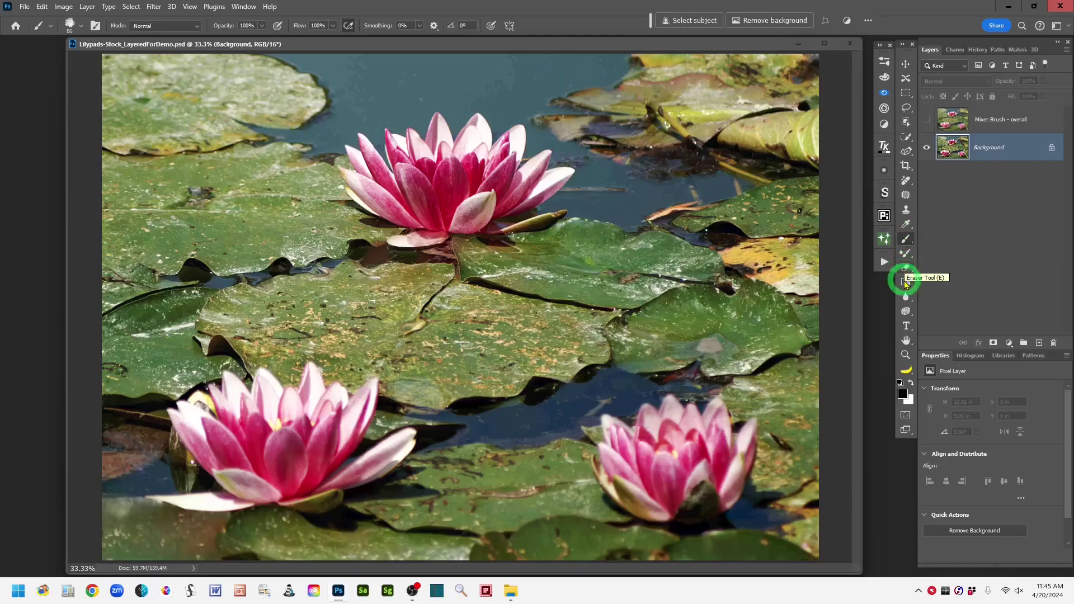
click(907, 371)
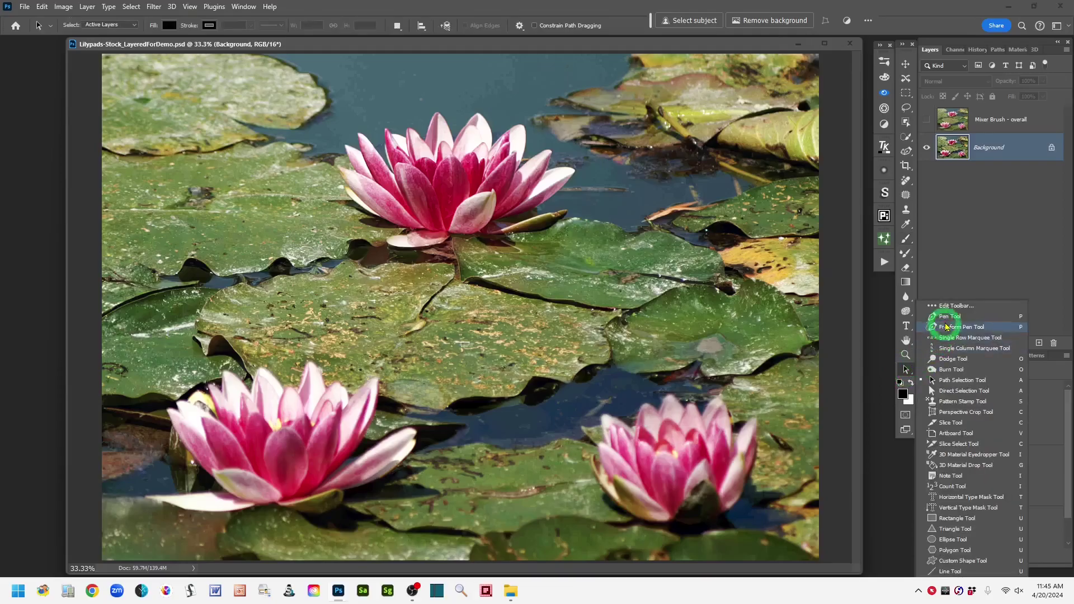
In Customize Toolbar, move the Mixer Brush Tool within the brush tools group and accept with Done
click(986, 310)
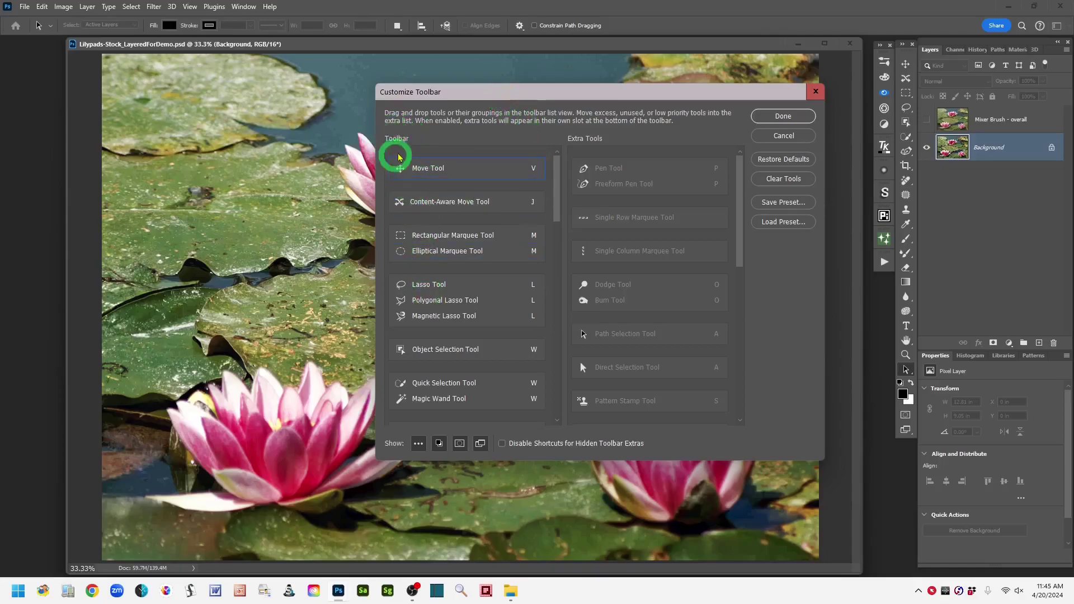
drag(558, 184, 551, 340)
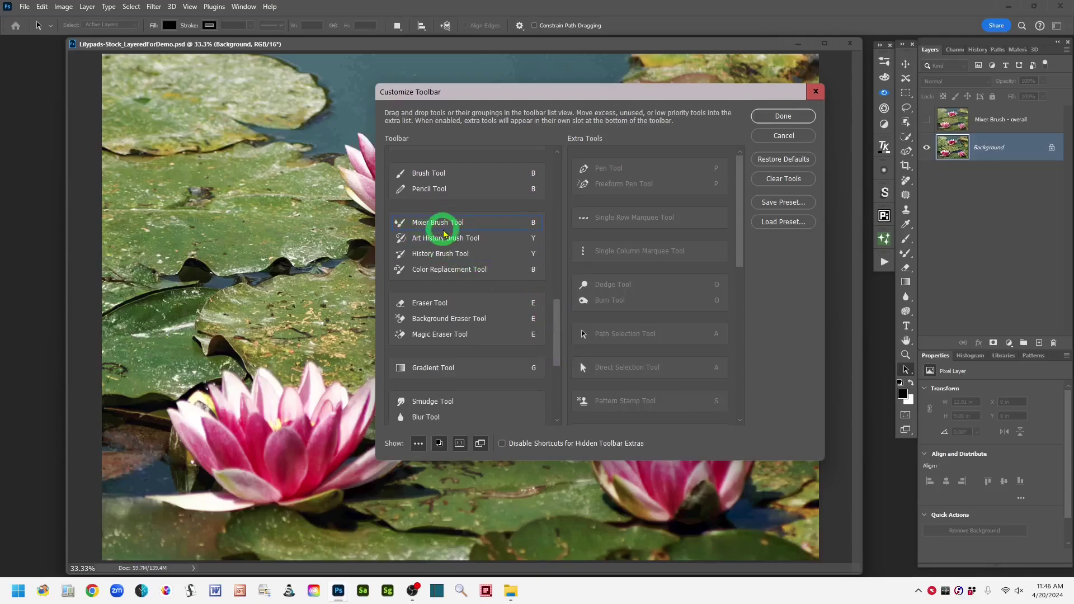
mouse_move(423, 249)
mouse_down()
mouse_move(424, 238)
mouse_move(451, 239)
mouse_move(444, 254)
mouse_move(637, 143)
mouse_move(570, 136)
mouse_move(599, 139)
mouse_move(583, 144)
mouse_move(735, 221)
mouse_move(733, 235)
mouse_move(728, 176)
mouse_move(741, 249)
mouse_move(669, 216)
mouse_move(640, 169)
mouse_move(428, 174)
mouse_move(458, 342)
mouse_move(604, 328)
mouse_up()
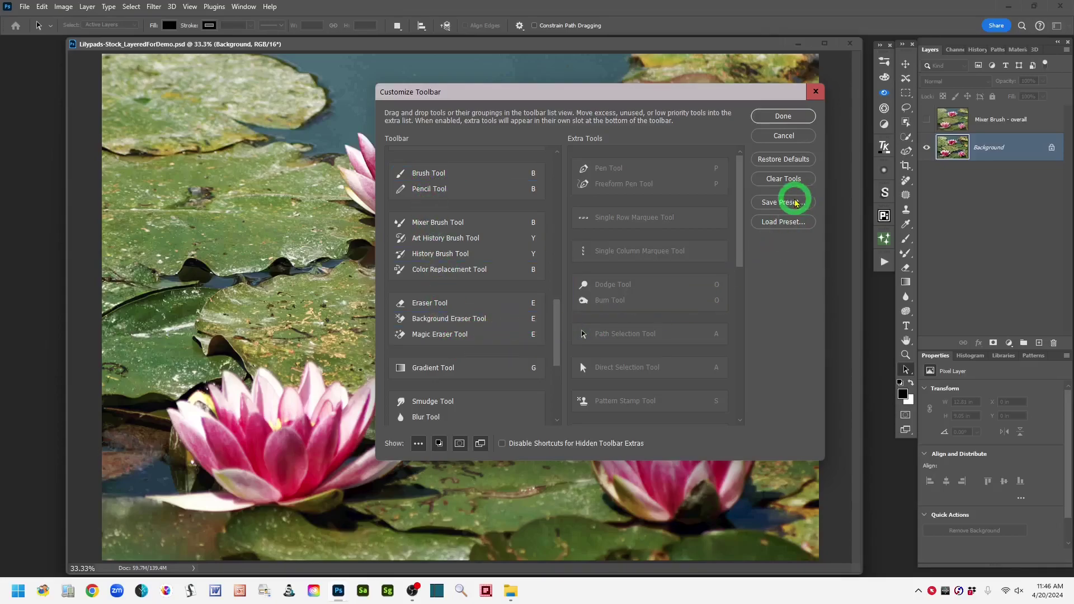
click(784, 117)
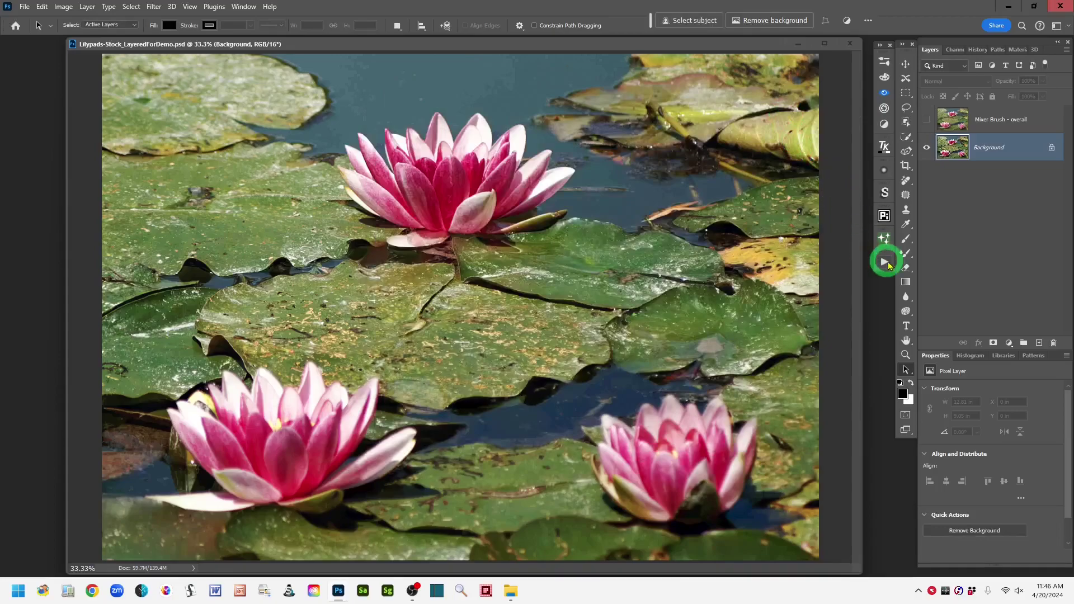
With the Mixer Brush selected, copy the Background layer and name the copy 'Ref. Photo'
click(906, 254)
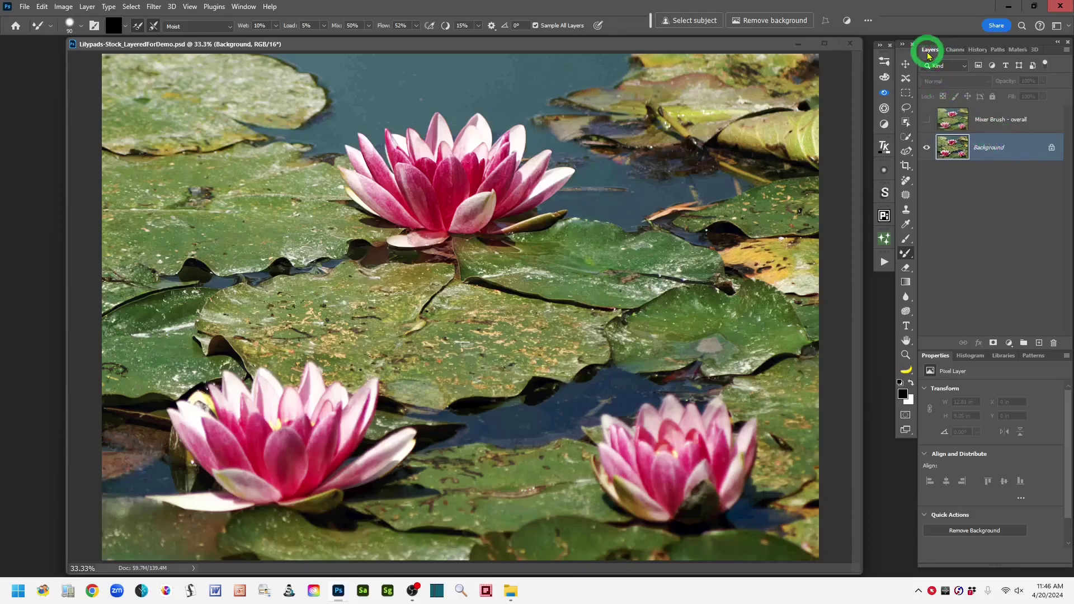
drag(1027, 144, 1042, 347)
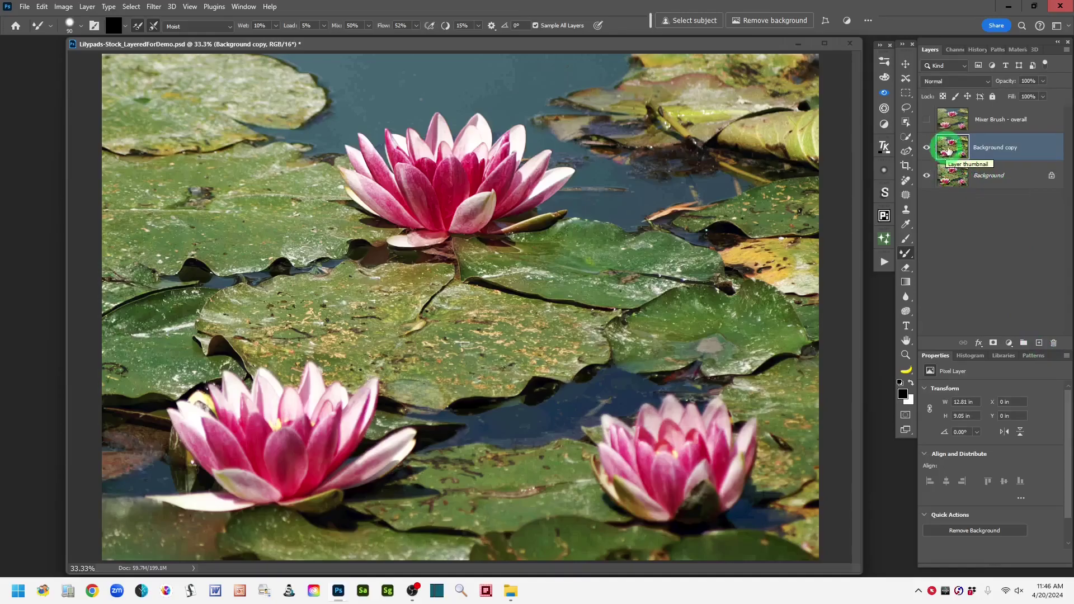
double_click(989, 147)
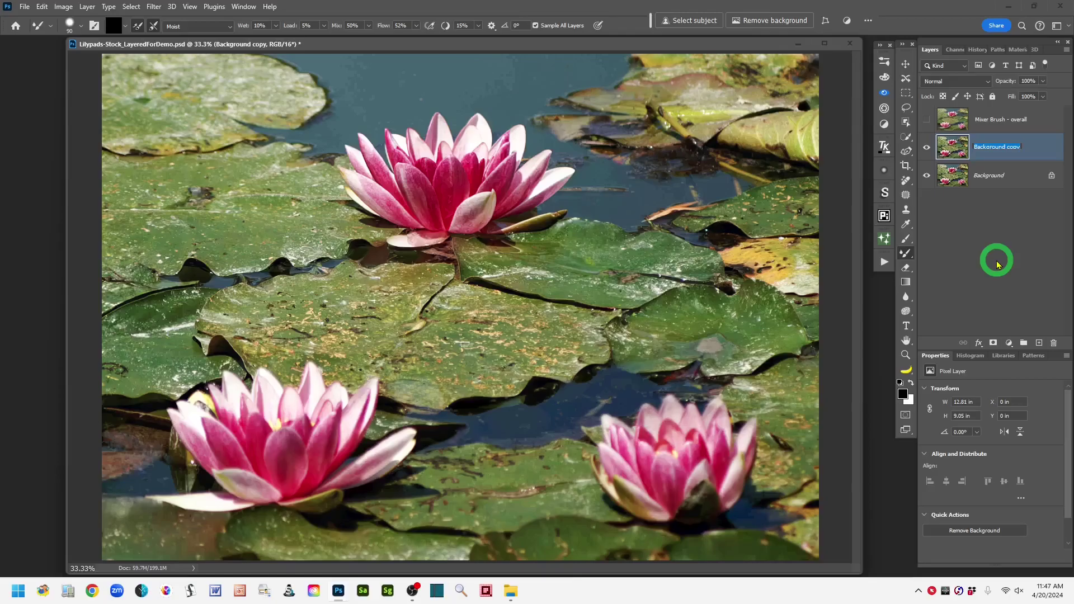
click(1027, 148)
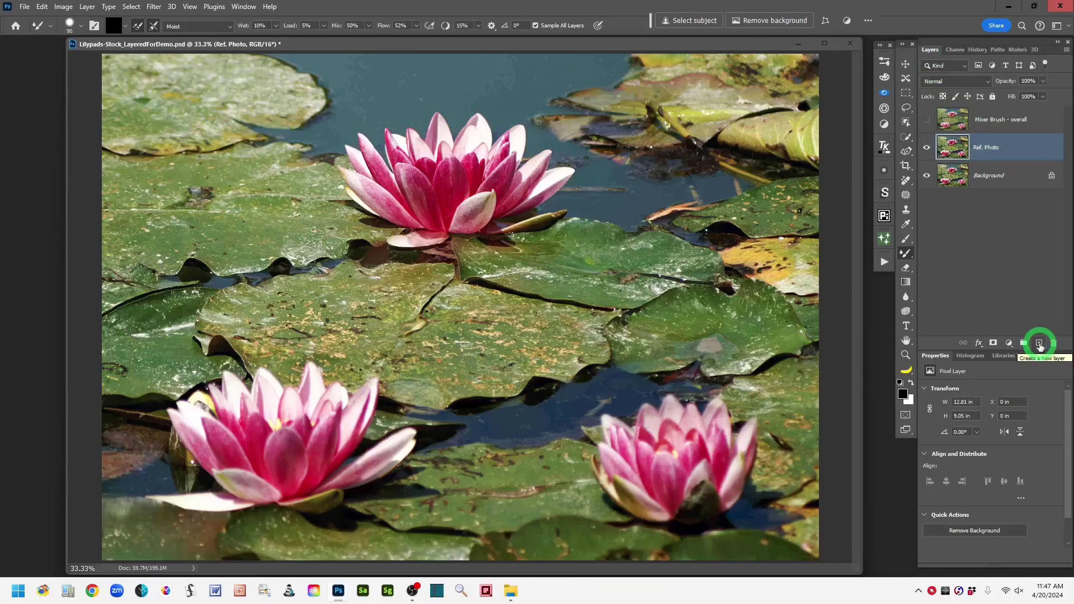
Create Layer 1 above Ref. Photo and rename it 'Mixer Brush Layer'
click(1039, 344)
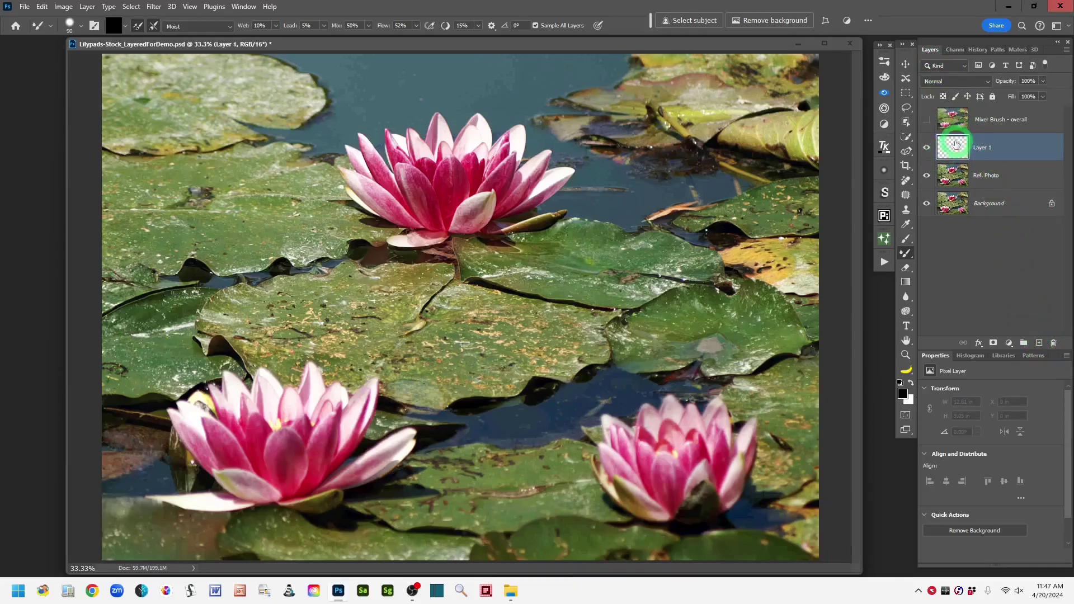
double_click(980, 149)
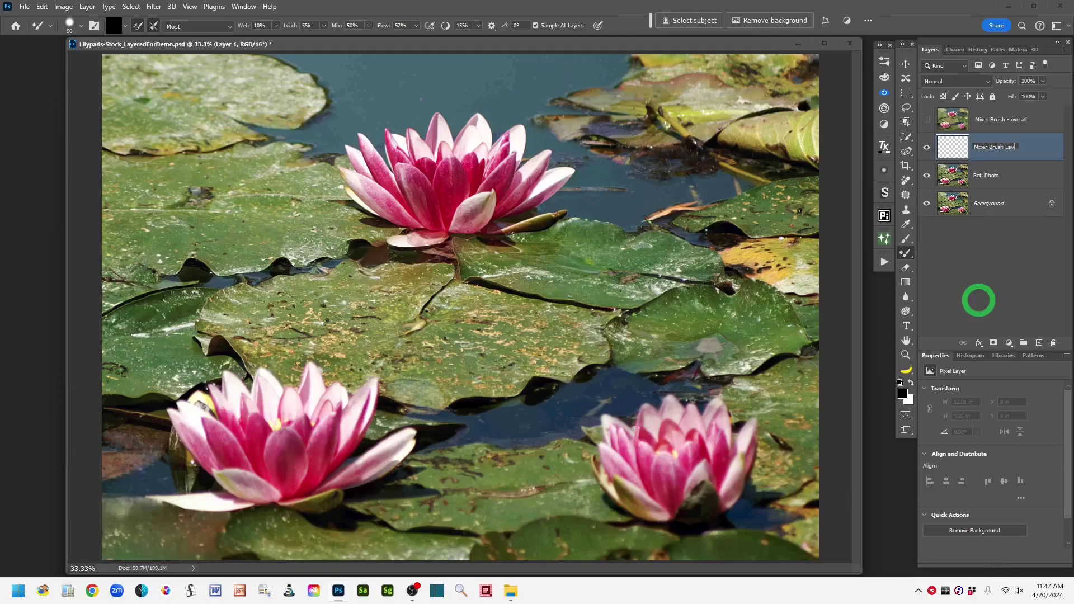
text(Mixer Brush Layer)
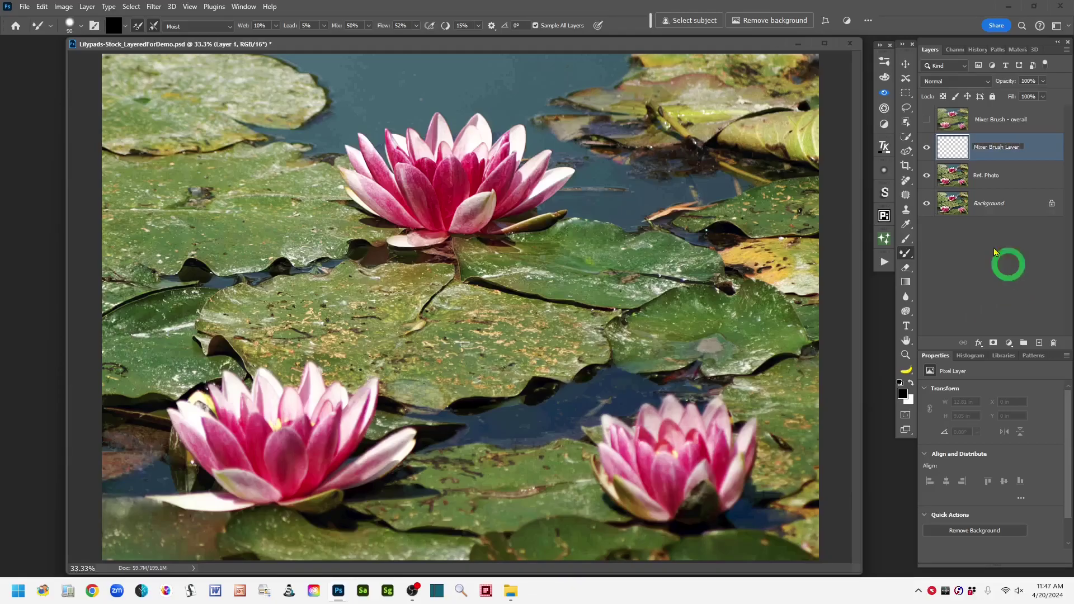
click(1044, 155)
click(923, 162)
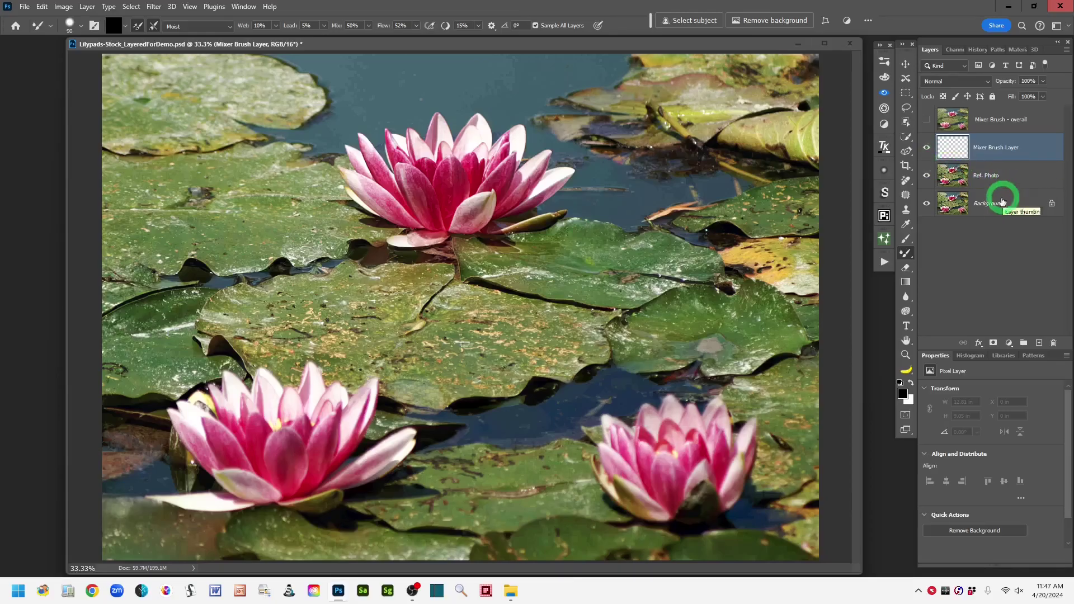
Hide the Background layer and lower Ref. Photo's opacity to roughly 65%
click(927, 205)
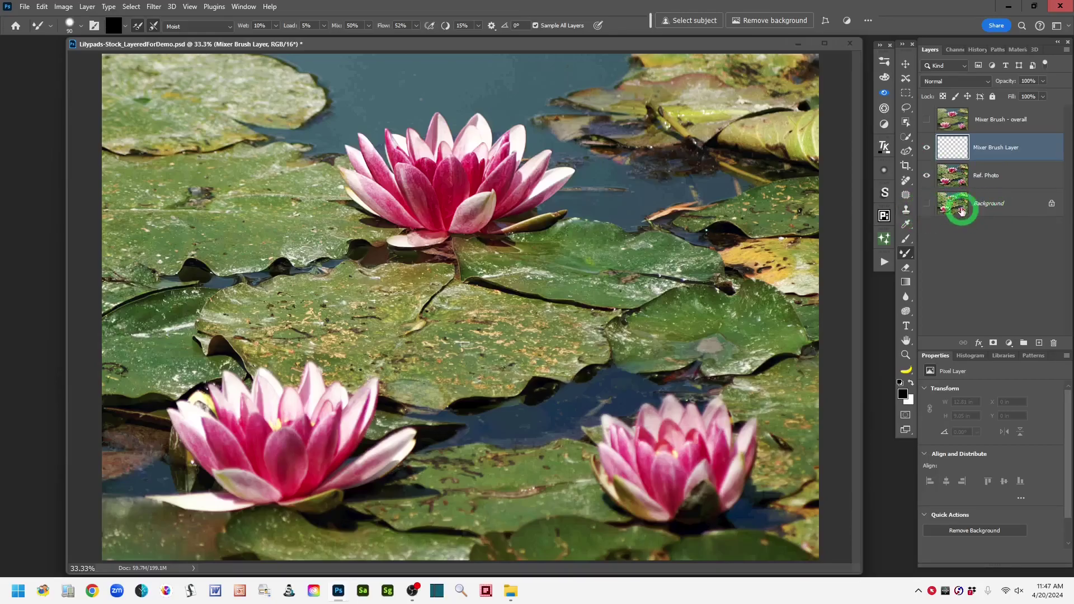
click(954, 173)
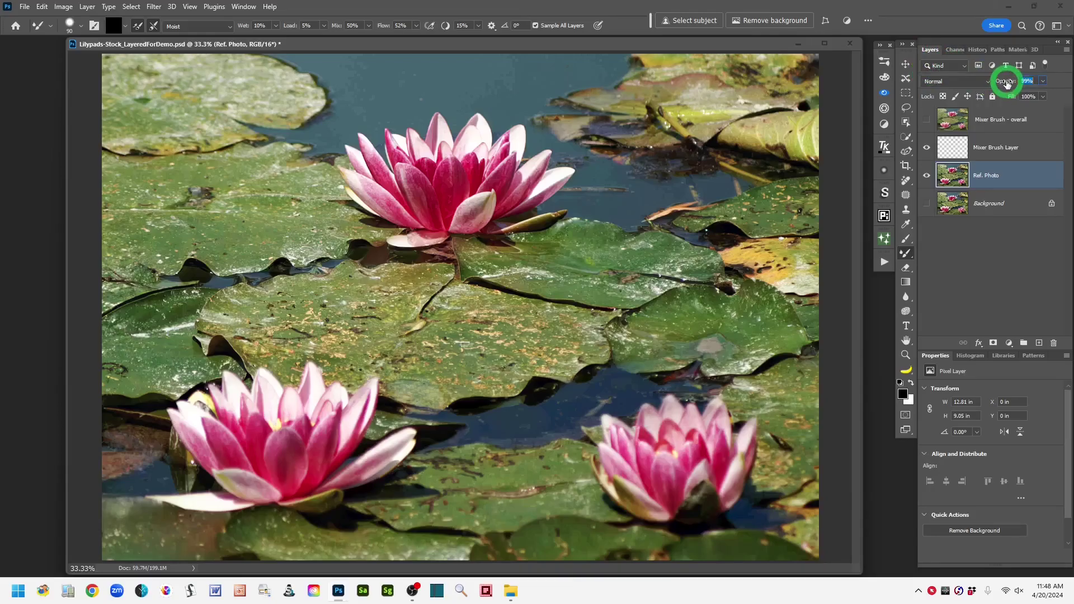
drag(1007, 83, 1044, 82)
click(1043, 82)
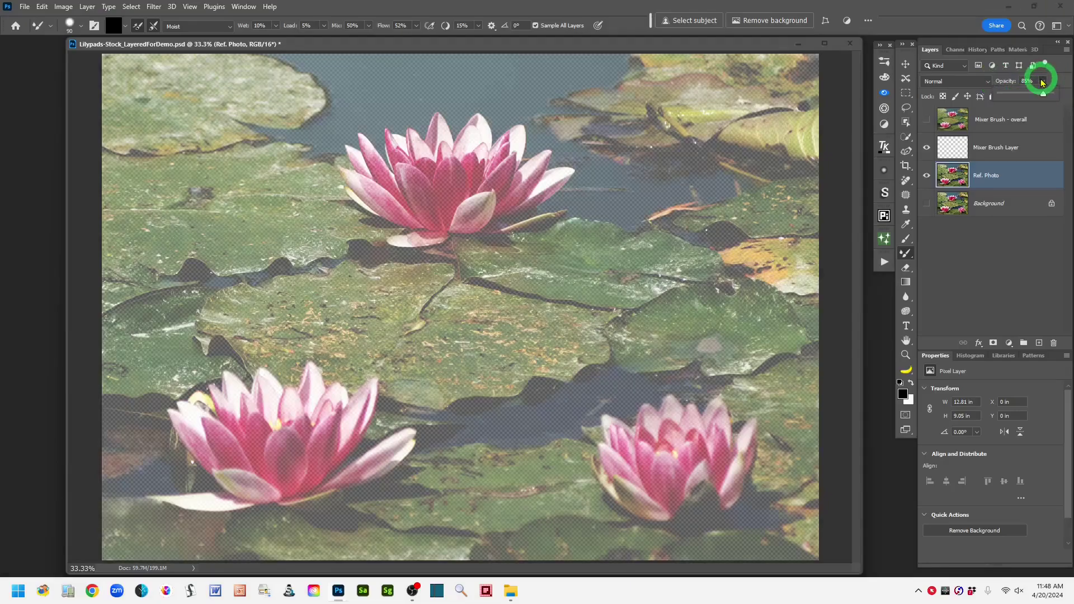
click(1007, 81)
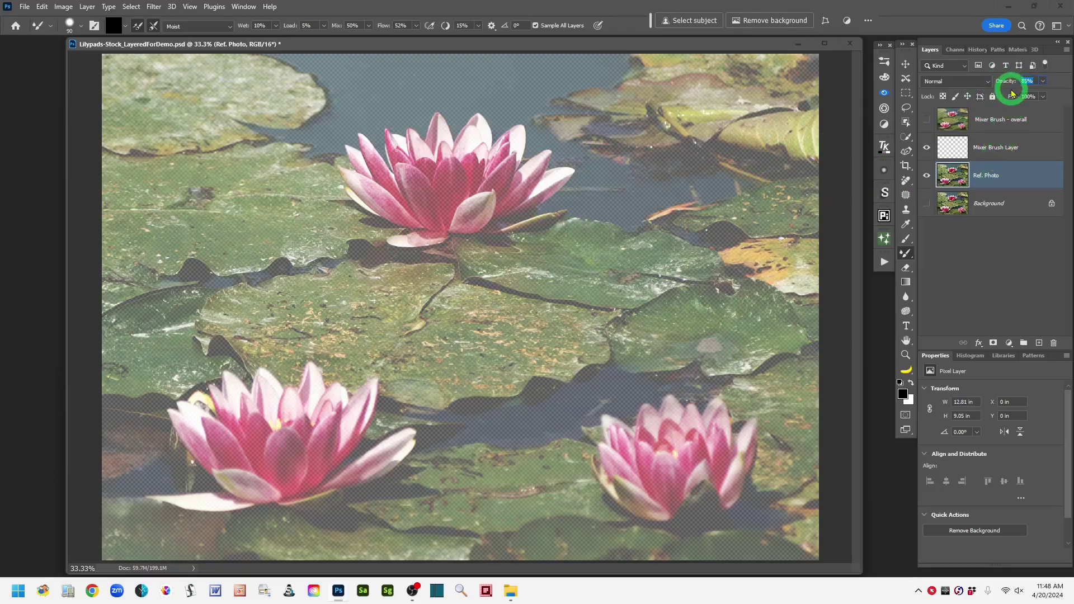
drag(1009, 82, 998, 83)
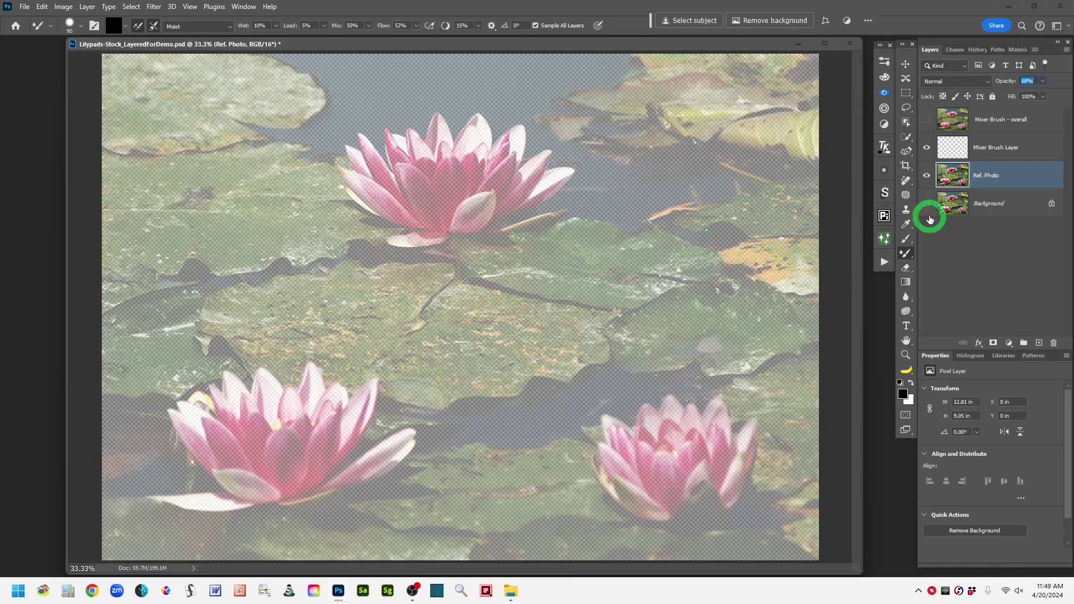
Target Mixer Brush Layer and enable 'Load the brush after each stroke'
click(950, 149)
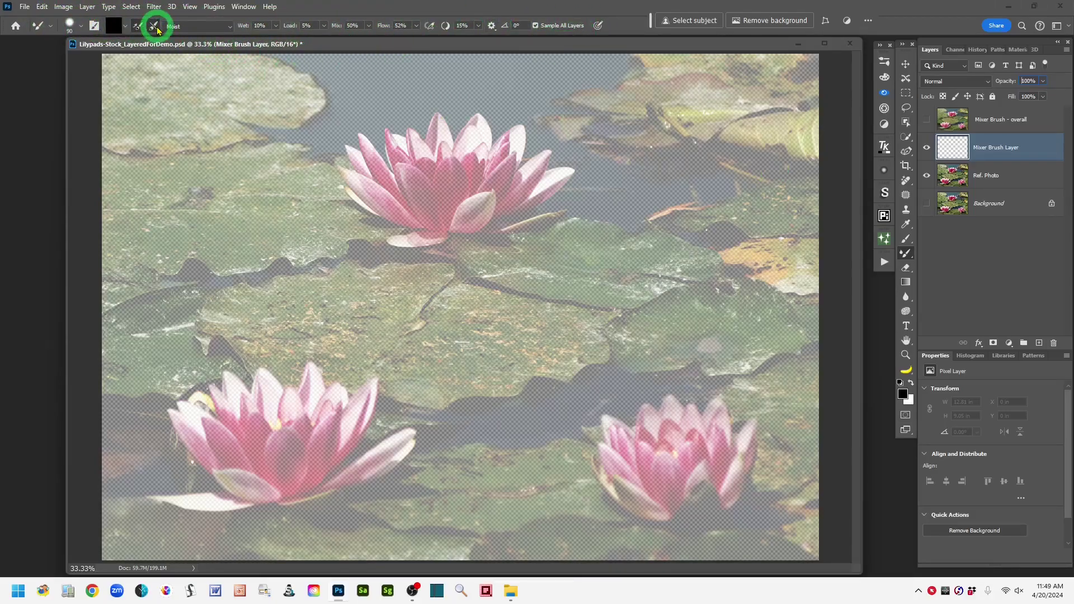
click(137, 26)
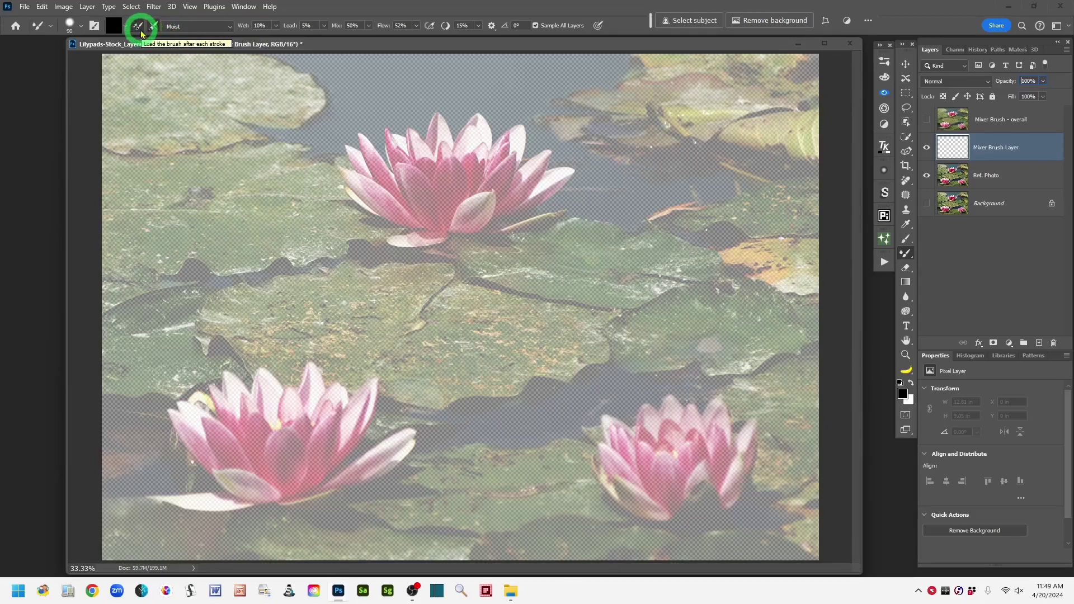
click(80, 29)
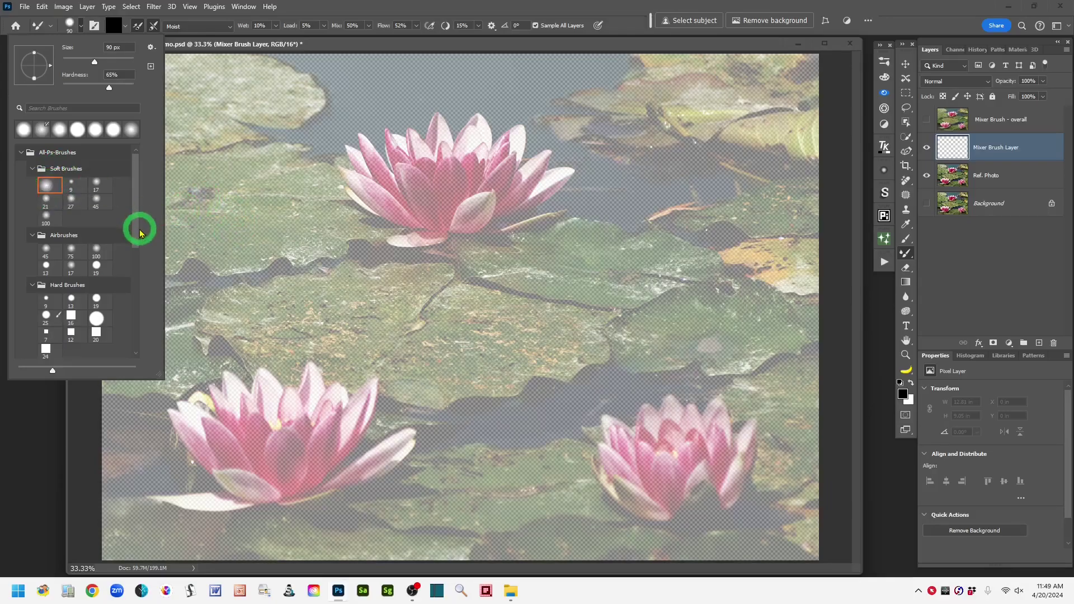
drag(137, 233, 132, 314)
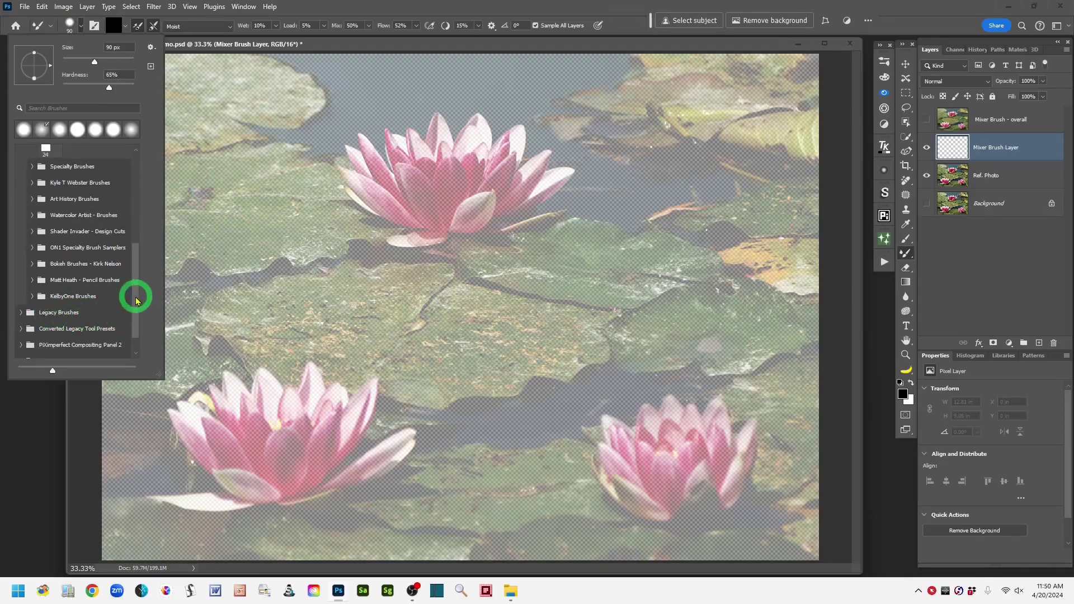
drag(135, 295, 138, 202)
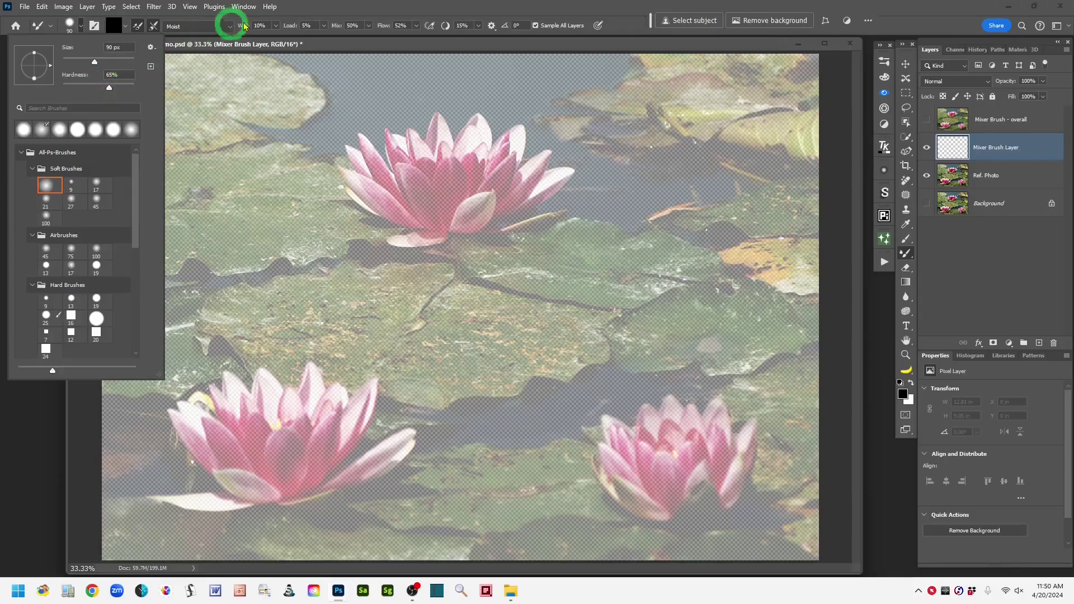
click(316, 12)
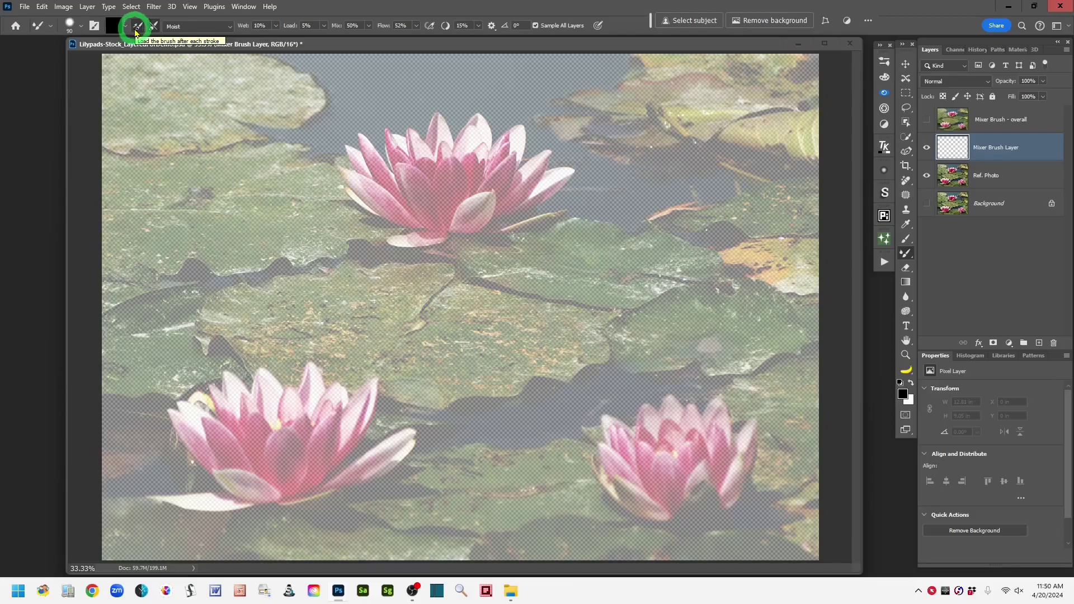
Turn off 'Load the brush after each stroke' and turn on 'Clean the brush after each stroke'
click(137, 28)
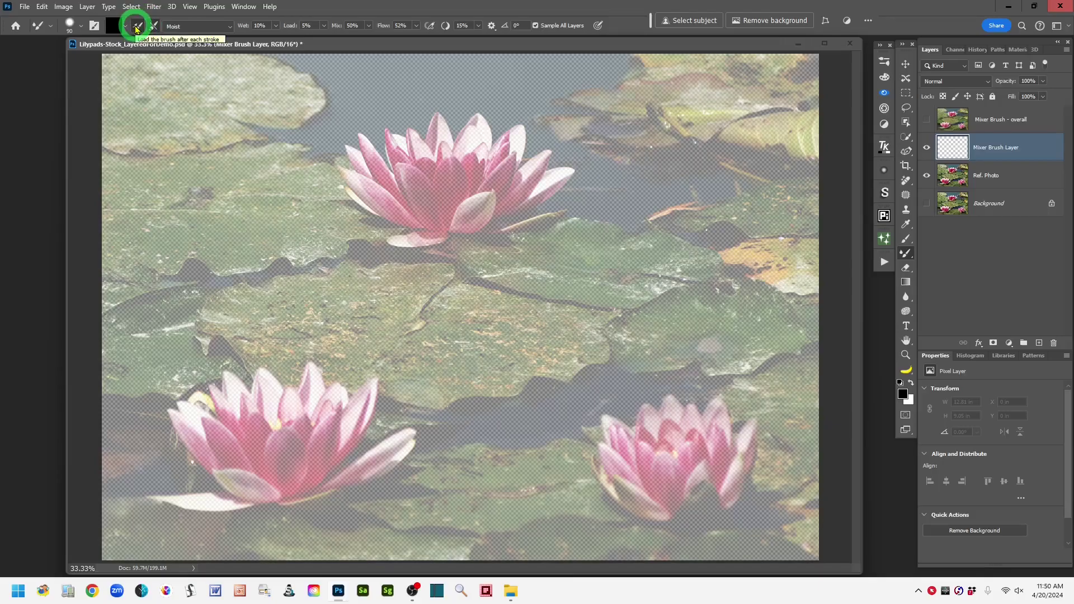
click(137, 29)
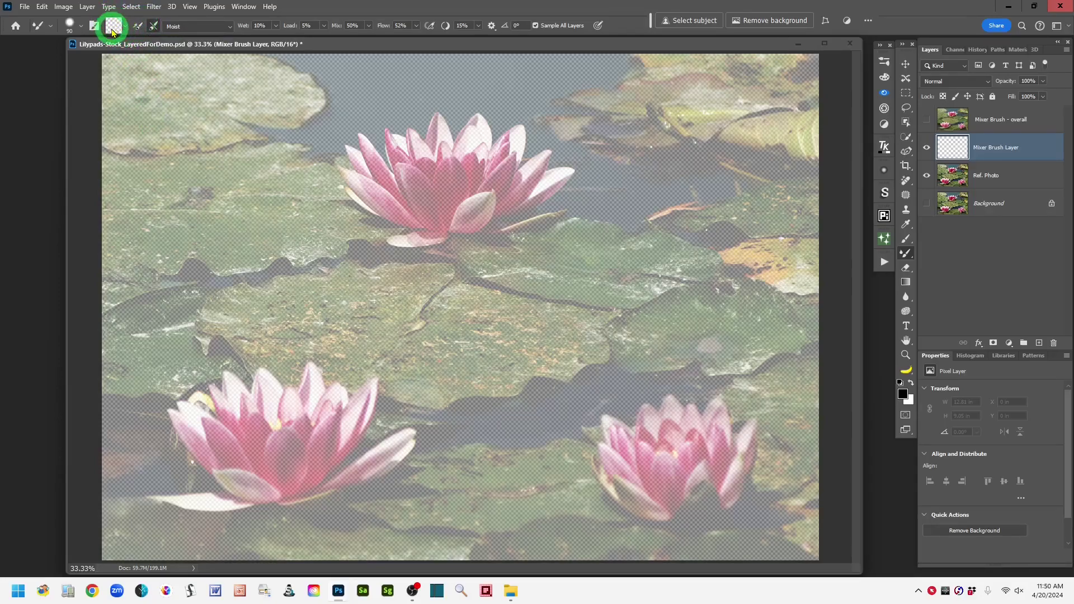
click(152, 28)
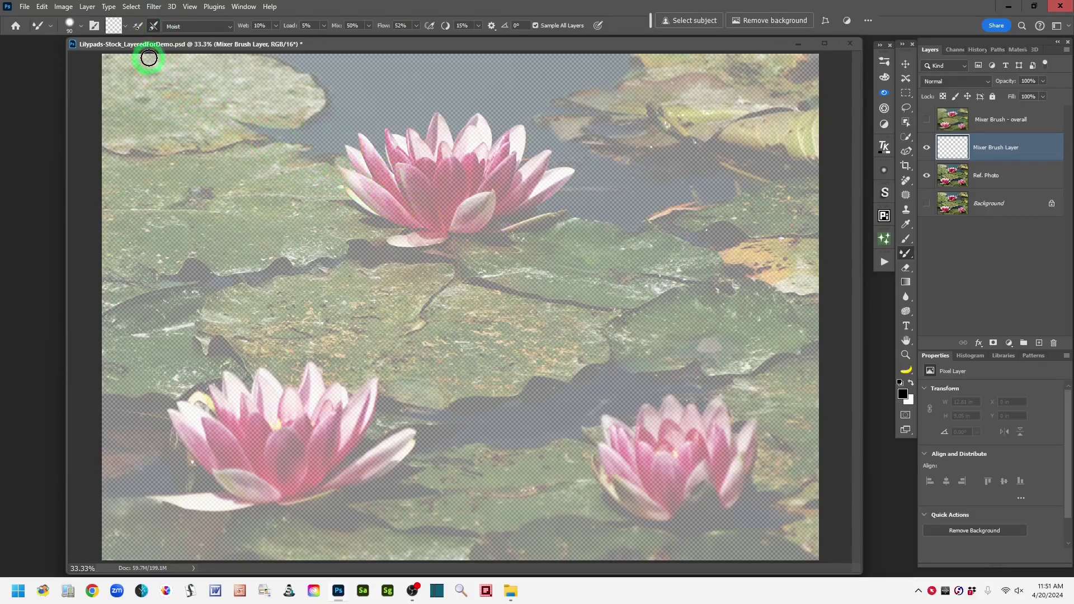
click(154, 27)
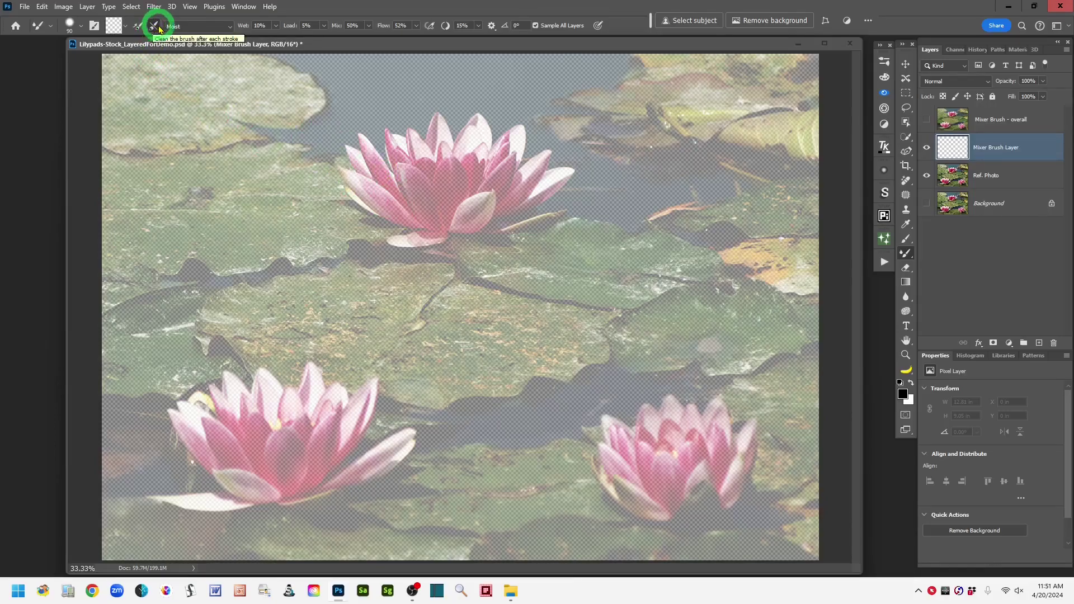
Open the Mixer Brush blending-combination dropdown currently set to Moist
click(227, 28)
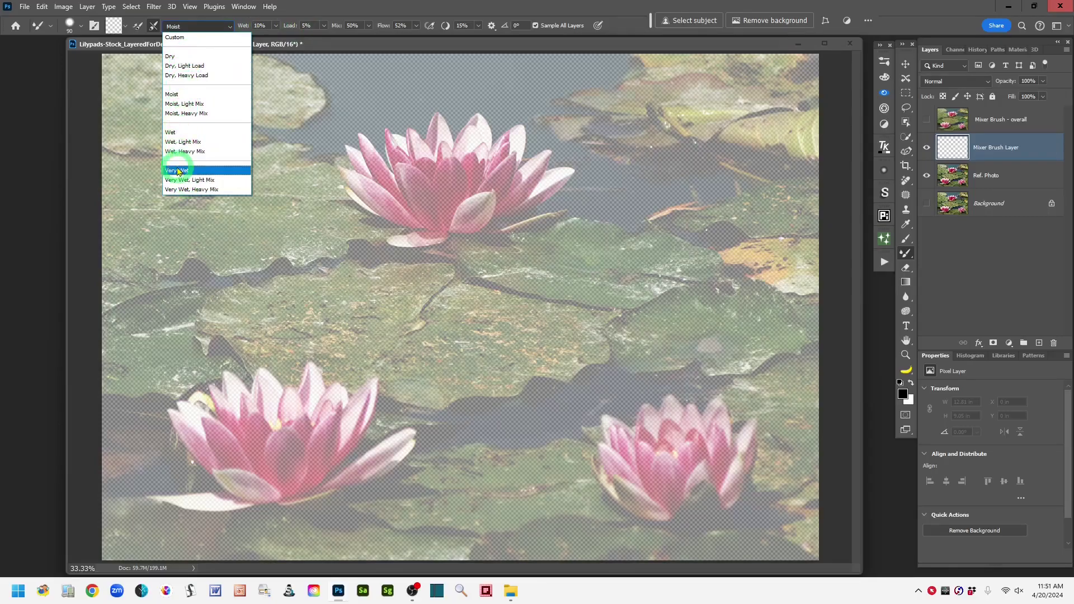
Pick Moist (Wet 10%, Load 5%, Mix 50%) from the combination list
click(173, 96)
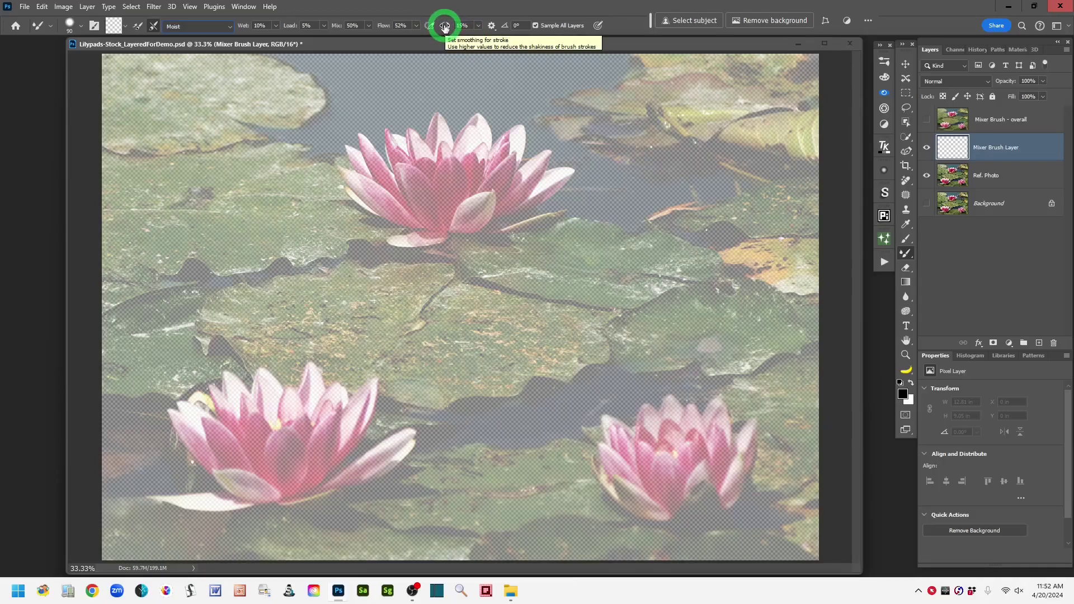
Enable Sample All Layers in the Mixer Brush options bar
click(535, 26)
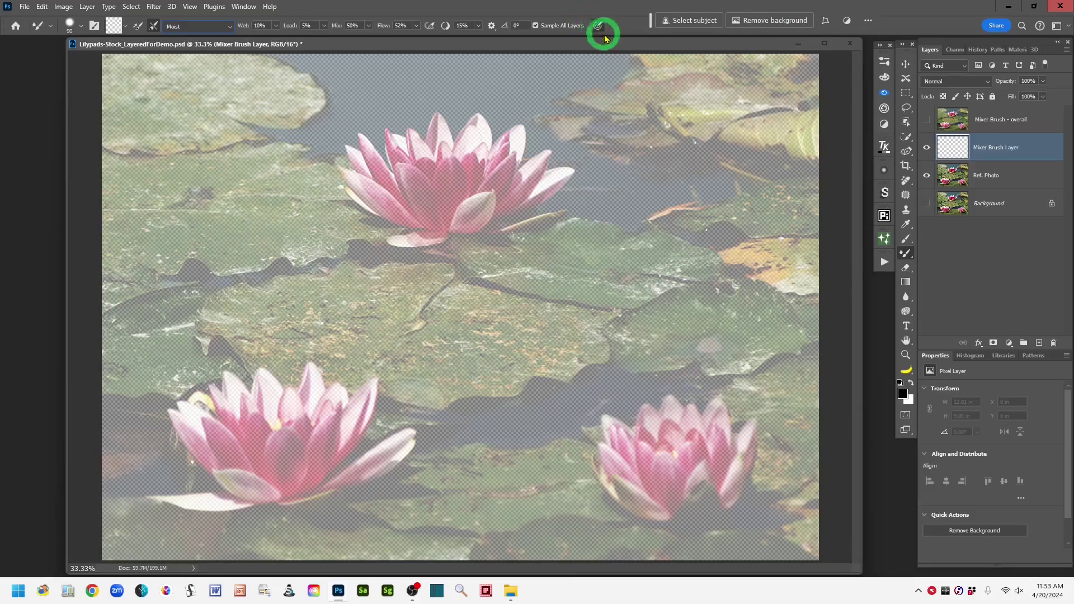
Turn on 'Always use pressure for size' so pen pressure sets the Mixer Brush size
click(597, 26)
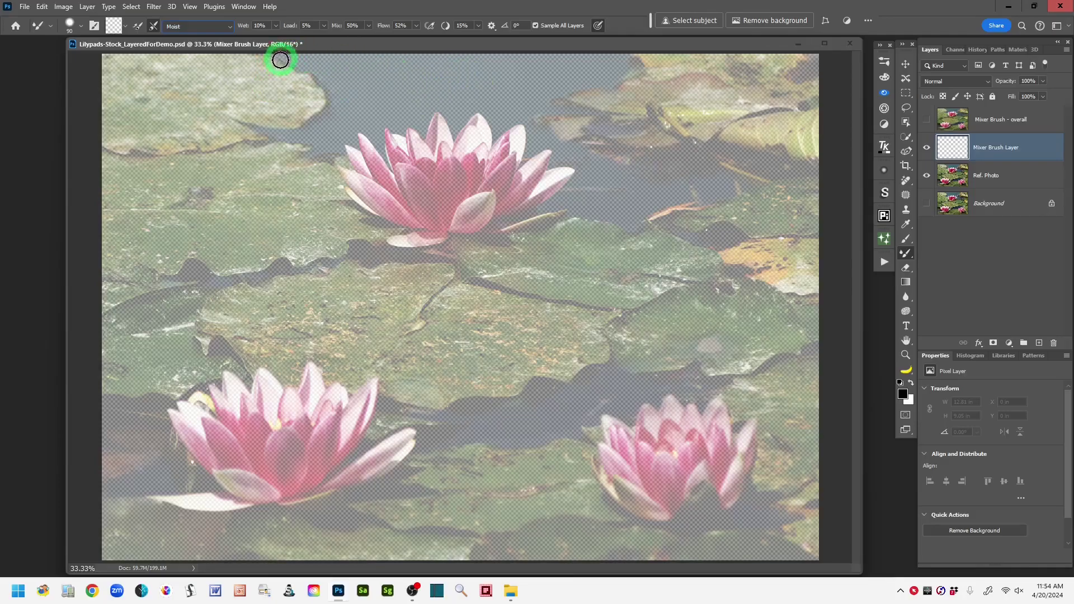
Smear green strokes above the top lily and over the top-left pad and canvas edges, cleaning the brush after each stroke
mouse_move(282, 60)
mouse_down()
mouse_move(373, 57)
mouse_move(278, 57)
mouse_move(372, 64)
mouse_move(317, 77)
mouse_move(385, 64)
mouse_move(344, 98)
mouse_move(326, 85)
mouse_move(393, 86)
mouse_move(388, 57)
mouse_move(371, 59)
mouse_move(562, 74)
mouse_move(363, 72)
mouse_move(516, 67)
mouse_move(355, 83)
mouse_move(528, 75)
mouse_move(349, 84)
mouse_move(485, 80)
mouse_move(332, 97)
mouse_move(422, 83)
mouse_move(454, 83)
mouse_move(354, 98)
mouse_move(483, 94)
mouse_move(323, 105)
mouse_move(460, 104)
mouse_move(323, 99)
mouse_move(413, 85)
mouse_move(323, 145)
mouse_move(288, 138)
mouse_move(314, 140)
mouse_move(298, 127)
mouse_move(422, 113)
mouse_move(367, 121)
mouse_move(297, 156)
mouse_move(351, 143)
mouse_move(324, 134)
mouse_move(378, 140)
mouse_move(372, 127)
mouse_move(378, 137)
mouse_move(403, 119)
mouse_move(381, 163)
mouse_up()
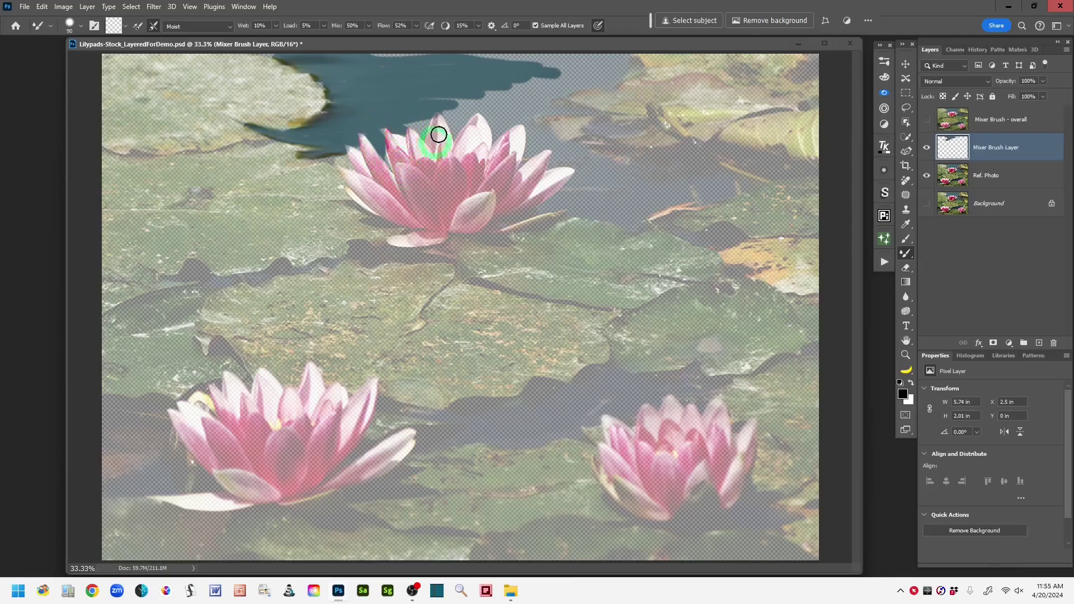
mouse_move(439, 135)
mouse_down()
mouse_move(395, 125)
mouse_move(422, 116)
mouse_move(426, 135)
mouse_move(421, 119)
mouse_move(418, 130)
mouse_move(474, 101)
mouse_move(455, 99)
mouse_move(457, 128)
mouse_move(448, 106)
mouse_move(451, 132)
mouse_move(447, 107)
mouse_move(497, 108)
mouse_move(478, 101)
mouse_move(455, 125)
mouse_move(496, 103)
mouse_move(445, 112)
mouse_move(524, 99)
mouse_move(454, 106)
mouse_move(544, 95)
mouse_move(438, 83)
mouse_move(340, 53)
mouse_move(569, 64)
mouse_move(465, 54)
mouse_move(624, 53)
mouse_move(504, 70)
mouse_move(631, 59)
mouse_move(420, 78)
mouse_move(618, 61)
mouse_move(463, 84)
mouse_move(623, 72)
mouse_move(470, 88)
mouse_move(591, 83)
mouse_move(416, 90)
mouse_move(562, 88)
mouse_move(446, 94)
mouse_move(470, 103)
mouse_move(568, 95)
mouse_move(461, 118)
mouse_move(478, 95)
mouse_move(562, 102)
mouse_move(494, 109)
mouse_move(563, 107)
mouse_move(493, 117)
mouse_move(556, 119)
mouse_move(491, 122)
mouse_move(517, 126)
mouse_move(494, 124)
mouse_move(497, 134)
mouse_move(503, 122)
mouse_move(495, 136)
mouse_move(549, 118)
mouse_move(521, 120)
mouse_move(523, 144)
mouse_move(537, 120)
mouse_move(523, 162)
mouse_move(570, 129)
mouse_move(538, 127)
mouse_move(580, 158)
mouse_move(451, 60)
mouse_move(561, 106)
mouse_move(370, 102)
mouse_move(562, 86)
mouse_move(425, 89)
mouse_move(587, 168)
mouse_move(557, 159)
mouse_move(599, 166)
mouse_move(554, 166)
mouse_move(638, 163)
mouse_move(568, 149)
mouse_move(590, 170)
mouse_move(674, 168)
mouse_move(566, 188)
mouse_move(669, 173)
mouse_move(666, 185)
mouse_move(554, 190)
mouse_move(676, 186)
mouse_move(547, 209)
mouse_move(649, 192)
mouse_move(692, 213)
mouse_move(606, 163)
mouse_move(681, 175)
mouse_move(740, 169)
mouse_move(729, 166)
mouse_move(744, 192)
mouse_up()
click(153, 25)
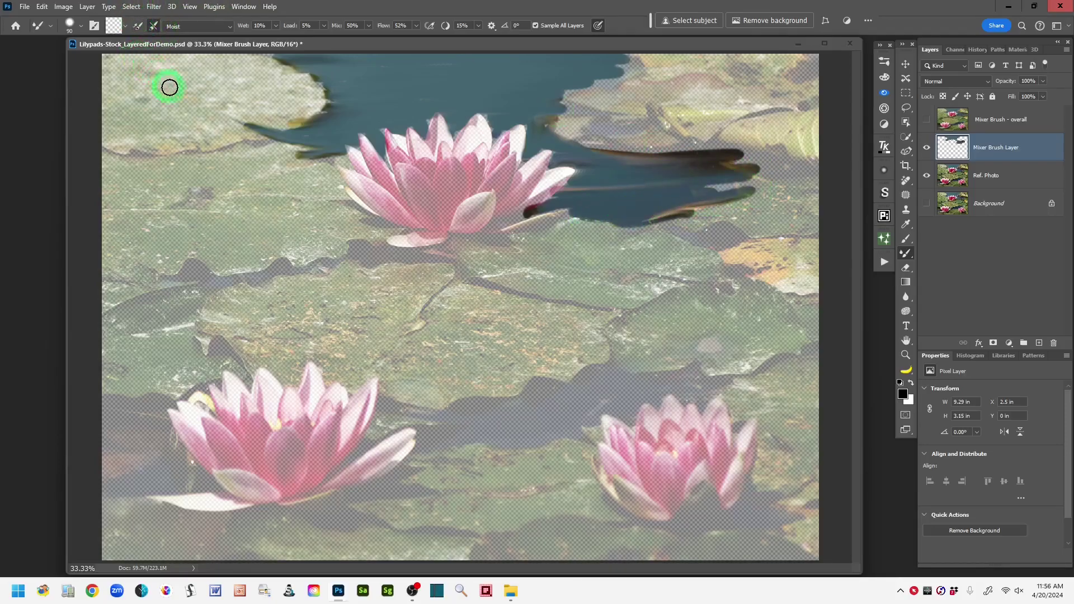
mouse_move(165, 60)
mouse_down()
mouse_move(163, 72)
mouse_move(208, 62)
mouse_up()
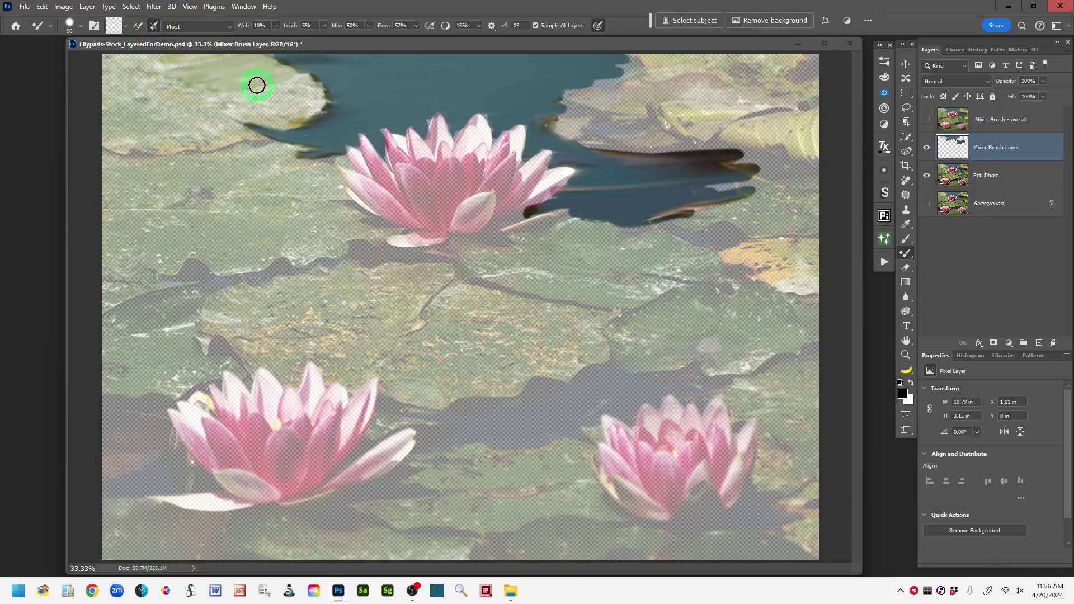
mouse_move(237, 100)
mouse_down()
mouse_move(331, 89)
mouse_move(249, 116)
mouse_move(314, 112)
mouse_move(289, 88)
mouse_move(308, 87)
mouse_move(311, 73)
mouse_move(316, 93)
mouse_move(295, 104)
mouse_move(337, 91)
mouse_move(290, 99)
mouse_move(321, 86)
mouse_move(203, 52)
mouse_up()
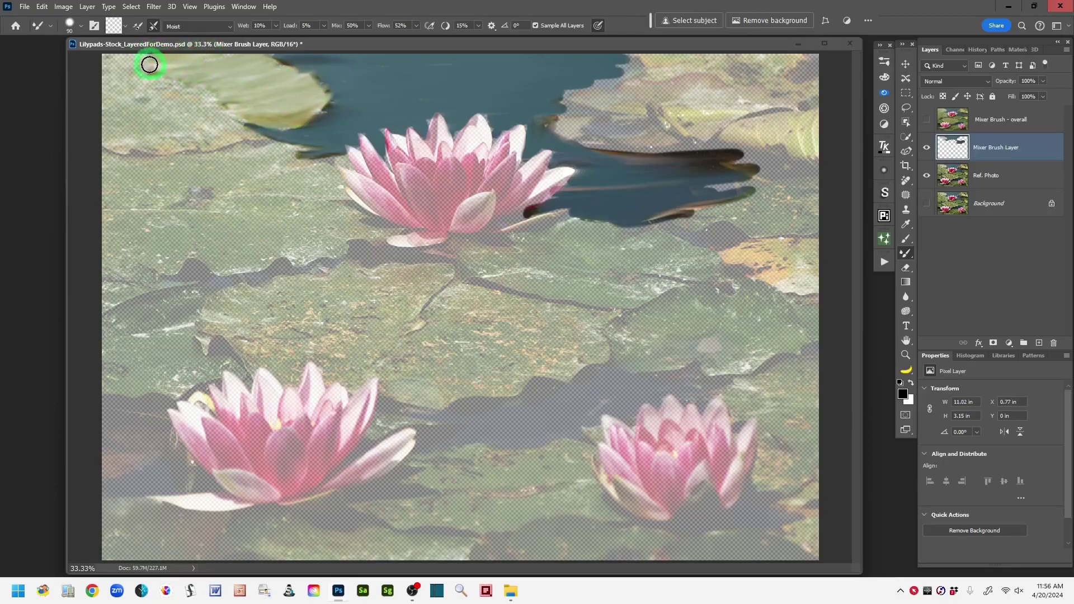
drag(125, 61, 123, 126)
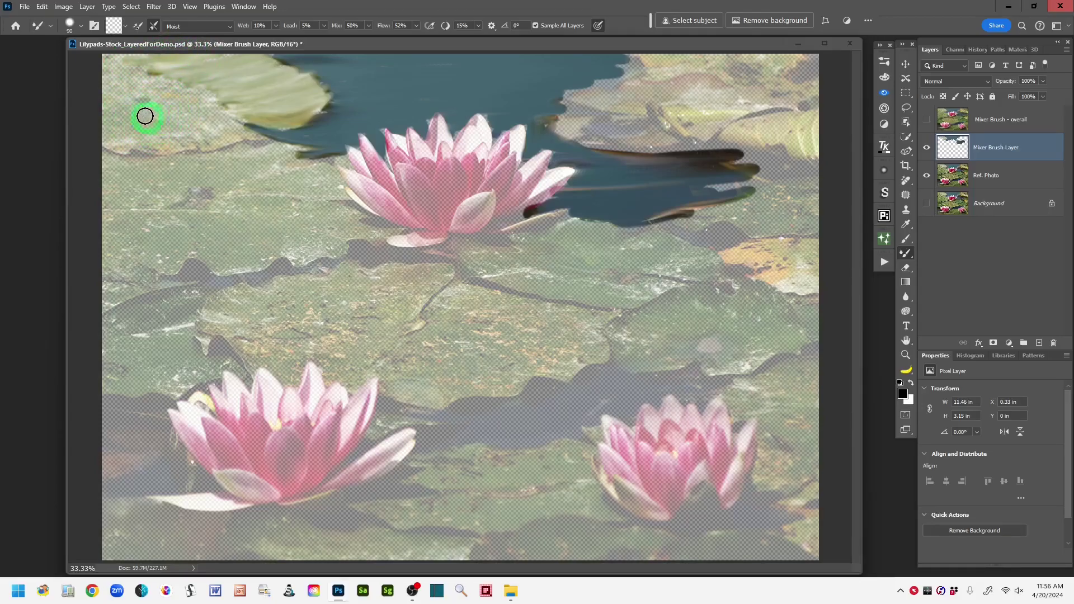
drag(106, 61, 97, 140)
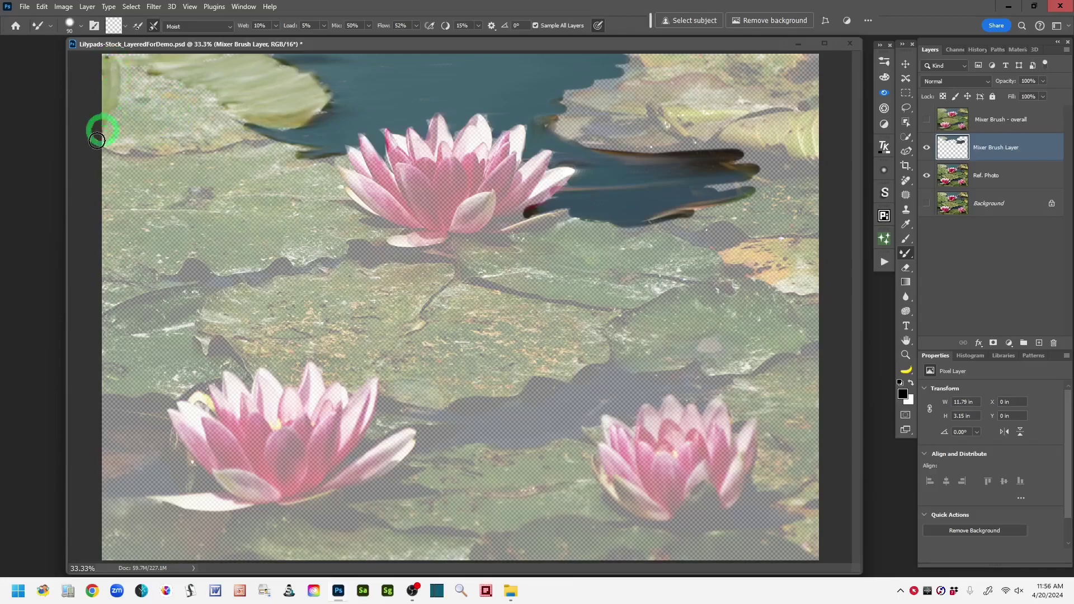
mouse_move(126, 58)
mouse_down()
mouse_move(104, 139)
mouse_move(136, 71)
mouse_move(112, 141)
mouse_move(143, 73)
mouse_move(121, 143)
mouse_move(153, 74)
mouse_move(118, 159)
mouse_move(157, 84)
mouse_move(140, 132)
mouse_move(160, 84)
mouse_move(153, 150)
mouse_move(159, 93)
mouse_move(151, 146)
mouse_move(170, 84)
mouse_move(166, 129)
mouse_move(174, 125)
mouse_move(167, 104)
mouse_move(167, 134)
mouse_move(169, 86)
mouse_move(183, 149)
mouse_move(181, 87)
mouse_move(184, 140)
mouse_move(177, 86)
mouse_up()
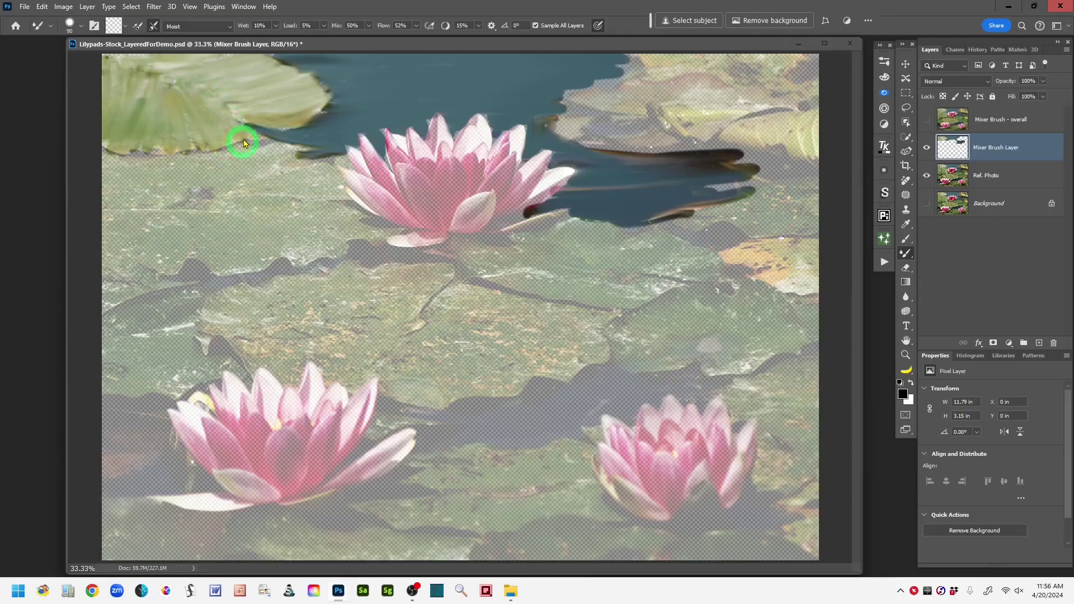
Smear green paint across the top-left lily pad, its edge and the lower pad stroke
drag(300, 109, 285, 78)
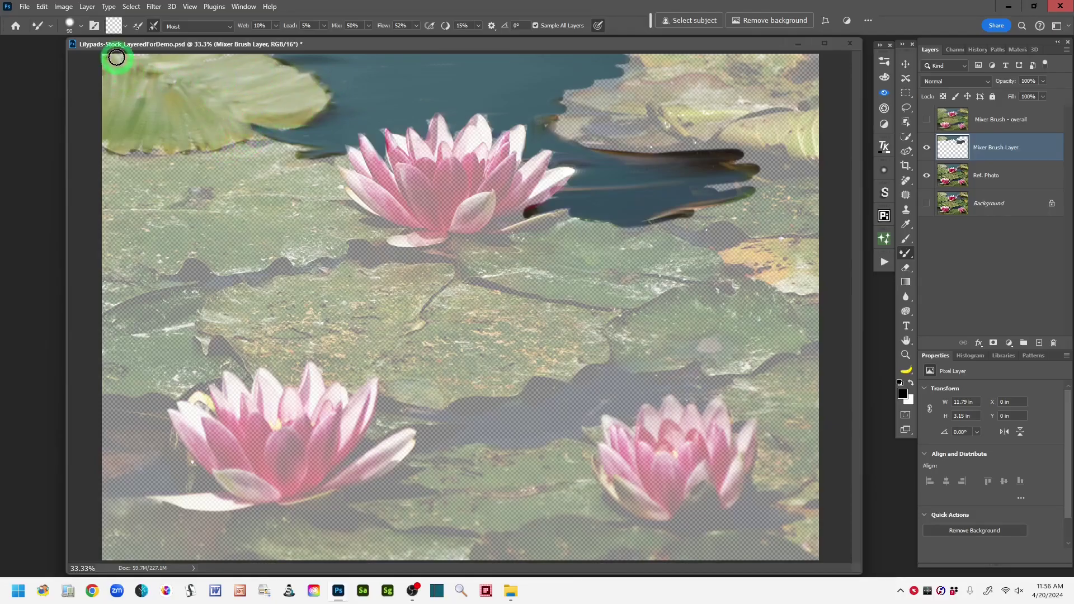
mouse_move(116, 57)
mouse_down()
mouse_move(155, 49)
mouse_move(114, 71)
mouse_move(146, 152)
mouse_move(107, 149)
mouse_move(198, 137)
mouse_move(259, 149)
mouse_move(234, 154)
mouse_move(284, 131)
mouse_move(197, 171)
mouse_move(313, 139)
mouse_move(201, 176)
mouse_move(299, 138)
mouse_move(222, 182)
mouse_move(288, 144)
mouse_move(237, 191)
mouse_move(328, 154)
mouse_move(250, 191)
mouse_move(312, 167)
mouse_move(256, 183)
mouse_move(300, 156)
mouse_move(240, 204)
mouse_move(318, 159)
mouse_move(262, 203)
mouse_move(325, 171)
mouse_move(290, 151)
mouse_move(305, 139)
mouse_move(212, 169)
mouse_move(272, 126)
mouse_move(178, 181)
mouse_move(255, 133)
mouse_up()
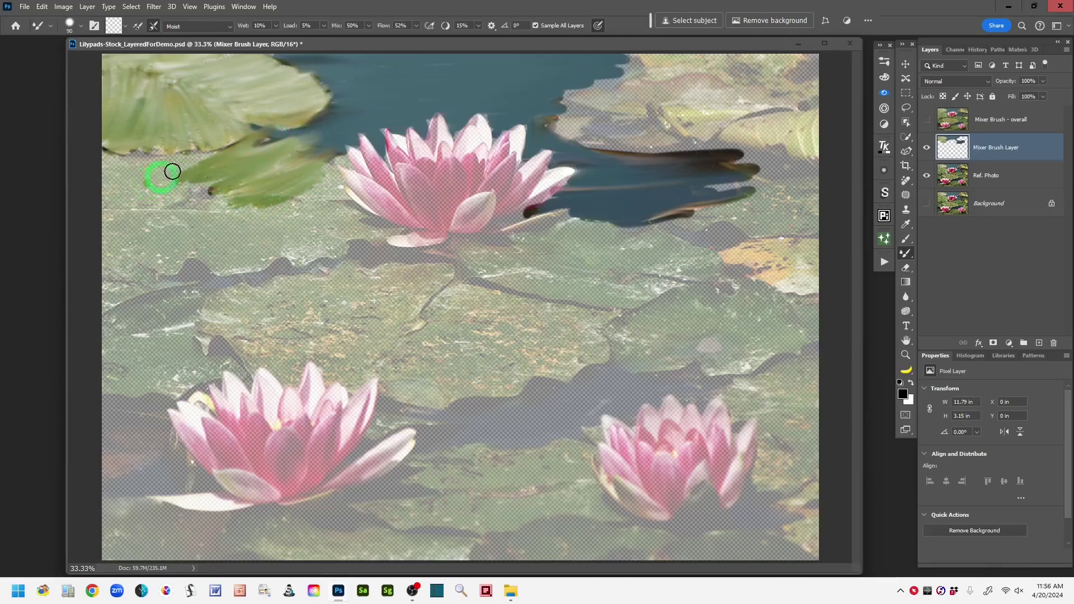
mouse_move(172, 171)
mouse_down()
mouse_move(216, 146)
mouse_move(132, 189)
mouse_move(198, 148)
mouse_move(149, 179)
mouse_move(141, 209)
mouse_move(225, 162)
mouse_move(169, 197)
mouse_move(245, 168)
mouse_move(185, 207)
mouse_move(277, 163)
mouse_move(209, 210)
mouse_move(324, 155)
mouse_move(255, 216)
mouse_move(316, 183)
mouse_move(326, 161)
mouse_move(286, 212)
mouse_move(343, 187)
mouse_move(275, 179)
mouse_move(327, 150)
mouse_move(223, 162)
mouse_move(277, 135)
mouse_move(283, 117)
mouse_move(273, 129)
mouse_move(342, 115)
mouse_move(278, 190)
mouse_move(284, 237)
mouse_move(414, 139)
mouse_move(409, 175)
mouse_move(359, 233)
mouse_move(397, 134)
mouse_up()
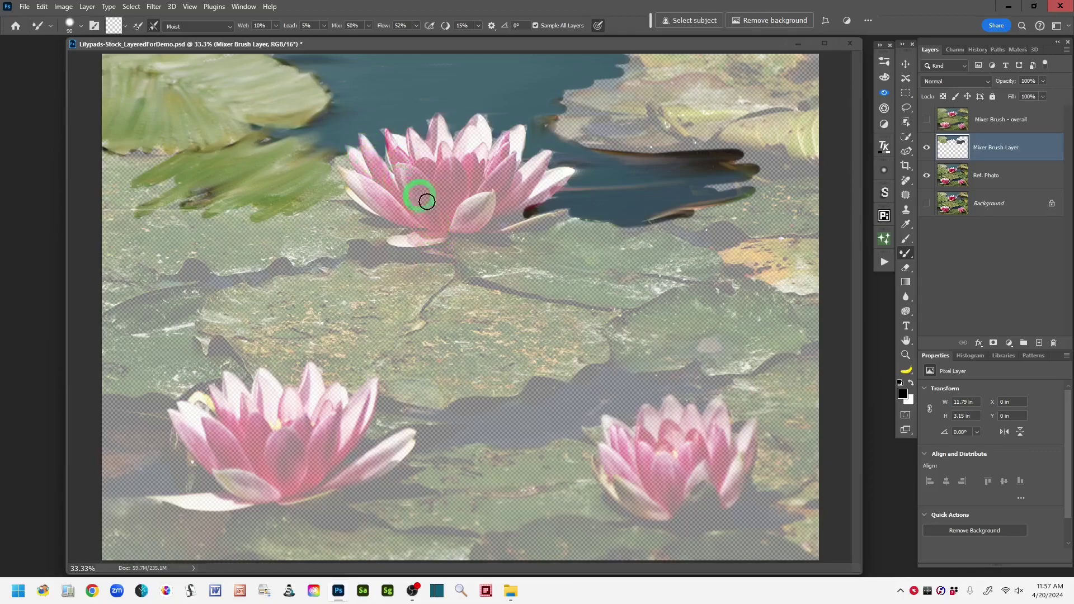
Smear deeper pink over the upper lily's petals and spread green pad colour below it
mouse_move(350, 152)
mouse_down()
mouse_move(366, 178)
mouse_move(372, 160)
mouse_move(365, 212)
mouse_move(353, 183)
mouse_move(397, 226)
mouse_move(350, 174)
mouse_move(402, 224)
mouse_move(363, 140)
mouse_move(406, 212)
mouse_move(388, 159)
mouse_move(396, 163)
mouse_move(416, 220)
mouse_move(414, 178)
mouse_move(402, 173)
mouse_move(435, 229)
mouse_move(420, 171)
mouse_move(433, 232)
mouse_move(412, 171)
mouse_move(396, 163)
mouse_move(417, 212)
mouse_move(438, 191)
mouse_move(401, 121)
mouse_move(416, 154)
mouse_move(417, 131)
mouse_move(421, 165)
mouse_up()
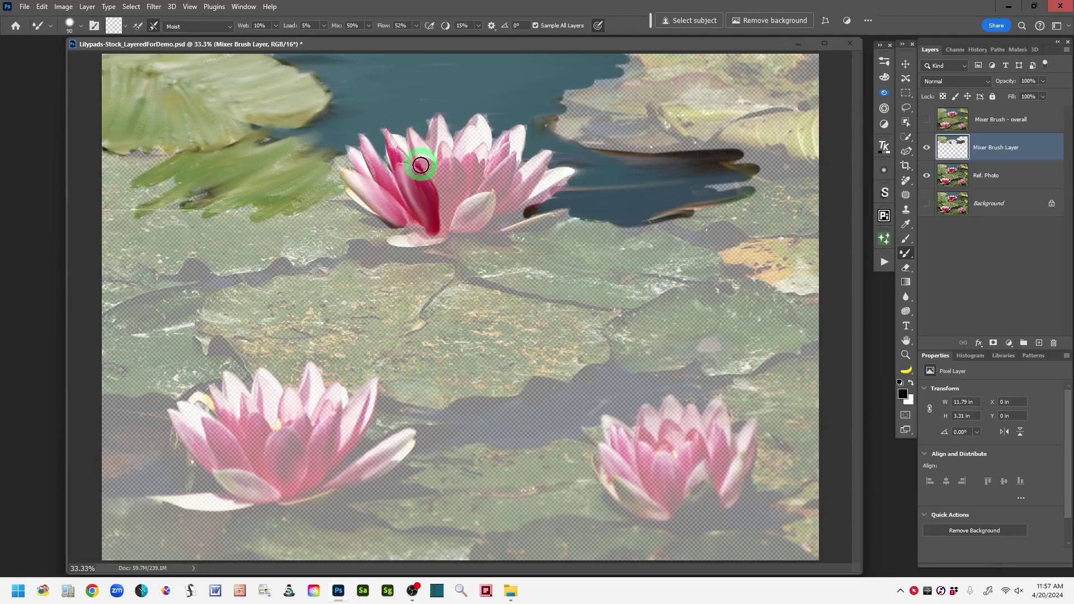
mouse_move(442, 121)
mouse_down()
mouse_move(436, 160)
mouse_move(441, 122)
mouse_move(445, 150)
mouse_move(468, 159)
mouse_move(423, 165)
mouse_move(439, 201)
mouse_move(440, 169)
mouse_move(434, 208)
mouse_move(455, 151)
mouse_move(451, 178)
mouse_move(440, 208)
mouse_move(448, 145)
mouse_move(442, 195)
mouse_move(460, 163)
mouse_move(439, 223)
mouse_move(468, 166)
mouse_move(448, 218)
mouse_move(446, 204)
mouse_move(429, 233)
mouse_move(393, 239)
mouse_move(399, 230)
mouse_move(387, 242)
mouse_move(443, 231)
mouse_move(481, 201)
mouse_move(483, 173)
mouse_move(463, 193)
mouse_move(488, 167)
mouse_move(472, 179)
mouse_move(502, 119)
mouse_move(481, 112)
mouse_move(458, 151)
mouse_move(474, 127)
mouse_move(476, 139)
mouse_move(485, 129)
mouse_move(484, 152)
mouse_move(452, 112)
mouse_move(431, 121)
mouse_move(435, 156)
mouse_move(441, 125)
mouse_move(445, 158)
mouse_move(422, 146)
mouse_move(359, 150)
mouse_move(380, 182)
mouse_move(502, 133)
mouse_move(494, 159)
mouse_move(518, 131)
mouse_move(492, 164)
mouse_move(521, 130)
mouse_move(512, 159)
mouse_move(475, 191)
mouse_move(497, 166)
mouse_move(499, 186)
mouse_move(516, 163)
mouse_move(498, 211)
mouse_move(520, 160)
mouse_move(503, 203)
mouse_move(547, 156)
mouse_move(562, 180)
mouse_move(494, 216)
mouse_move(539, 193)
mouse_up()
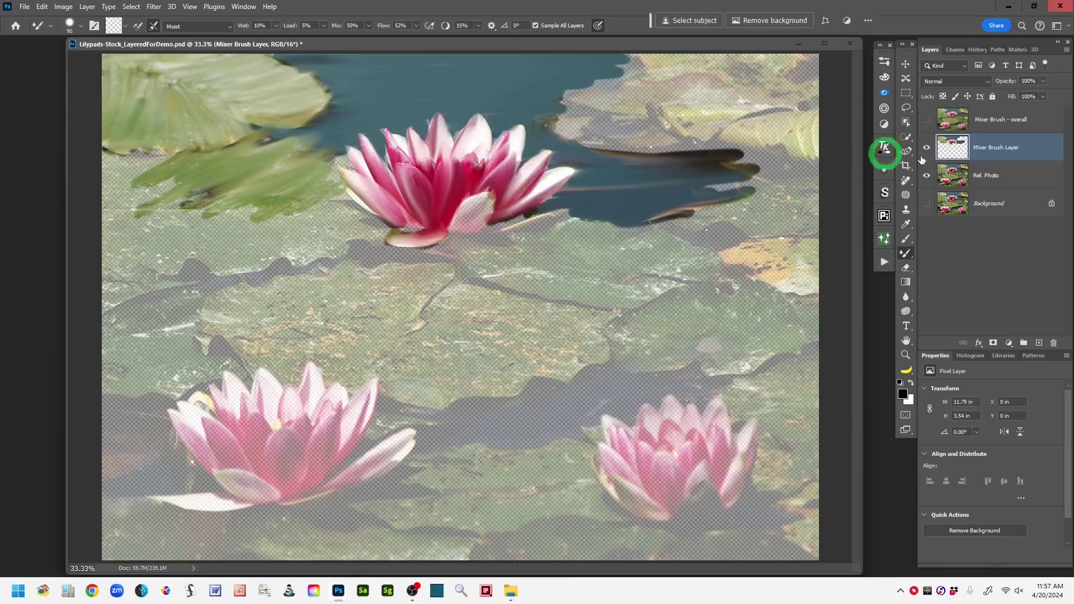
click(954, 178)
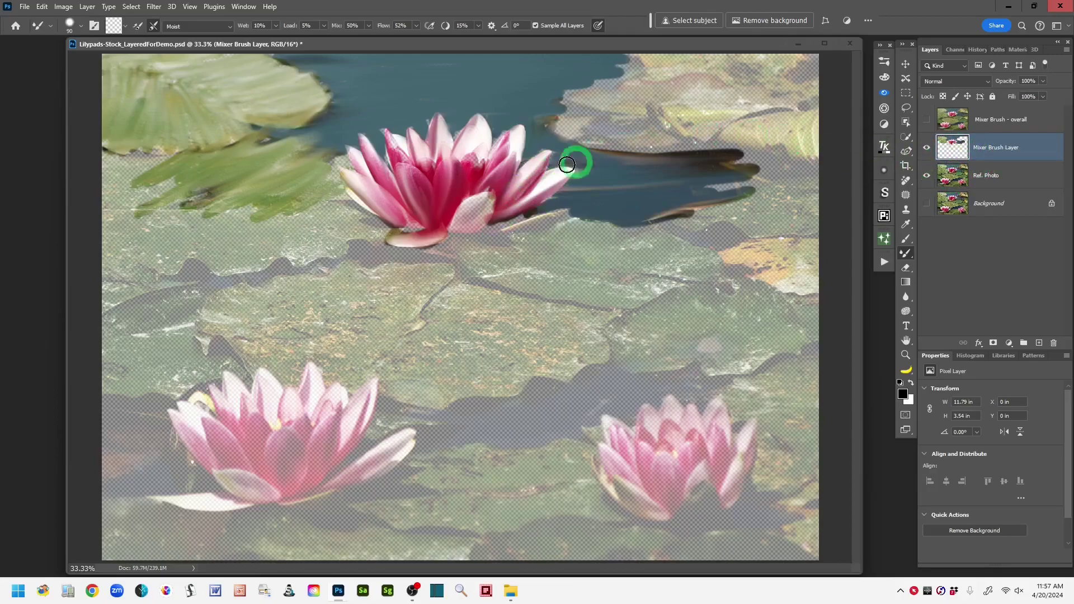
mouse_move(576, 163)
mouse_down()
mouse_move(449, 200)
mouse_move(494, 197)
mouse_move(443, 232)
mouse_move(478, 200)
mouse_move(449, 228)
mouse_move(489, 202)
mouse_move(468, 228)
mouse_move(489, 223)
mouse_move(499, 233)
mouse_move(560, 205)
mouse_move(465, 238)
mouse_move(563, 218)
mouse_move(410, 238)
mouse_move(365, 194)
mouse_move(302, 186)
mouse_move(353, 188)
mouse_move(311, 208)
mouse_move(373, 213)
mouse_move(316, 175)
mouse_move(312, 188)
mouse_move(339, 173)
mouse_move(331, 151)
mouse_move(369, 212)
mouse_up()
mouse_move(238, 212)
mouse_down()
mouse_move(293, 242)
mouse_move(265, 217)
mouse_move(312, 259)
mouse_move(277, 223)
mouse_move(324, 252)
mouse_move(272, 218)
mouse_move(324, 244)
mouse_move(300, 232)
mouse_move(338, 243)
mouse_move(306, 219)
mouse_move(369, 239)
mouse_move(326, 216)
mouse_move(371, 252)
mouse_move(355, 217)
mouse_move(398, 221)
mouse_move(498, 257)
mouse_move(457, 260)
mouse_move(444, 253)
mouse_move(568, 238)
mouse_move(550, 221)
mouse_move(440, 248)
mouse_move(607, 215)
mouse_move(434, 251)
mouse_move(627, 226)
mouse_move(476, 263)
mouse_move(642, 243)
mouse_move(505, 260)
mouse_move(580, 255)
mouse_move(611, 214)
mouse_up()
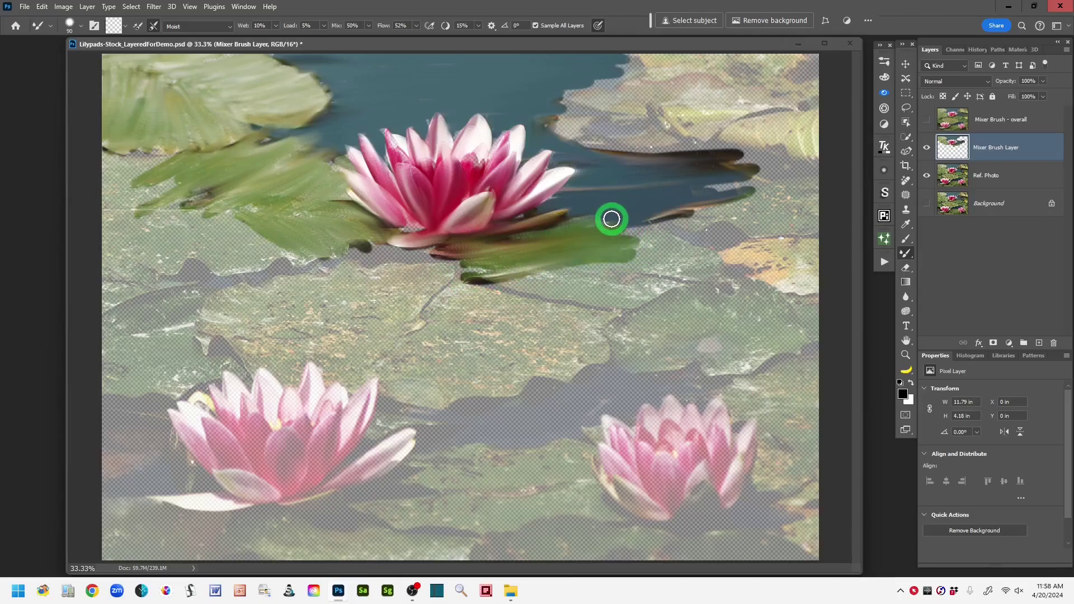
click(927, 149)
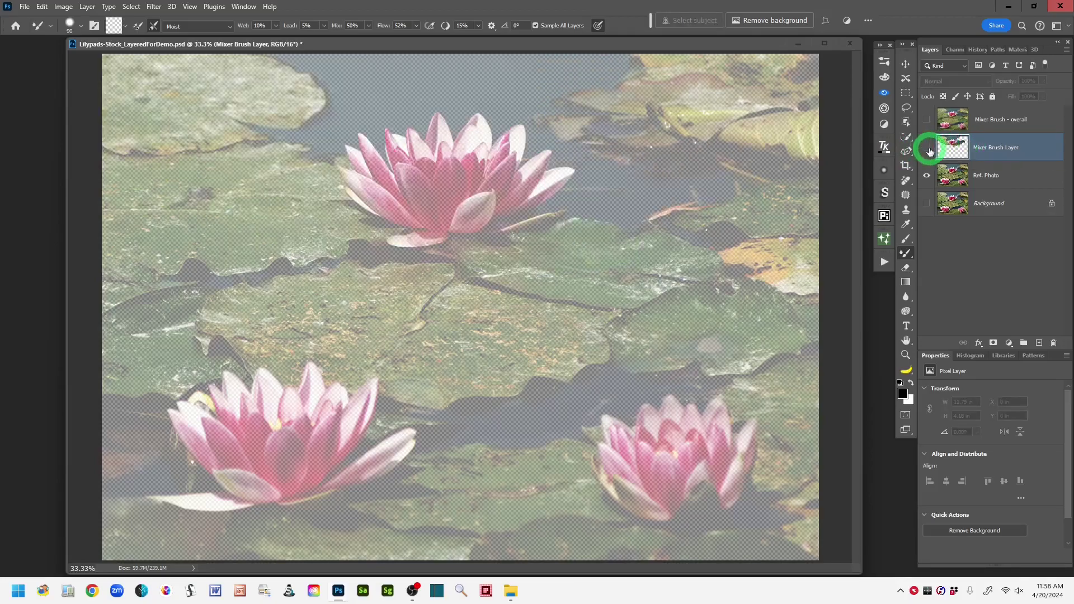
click(928, 149)
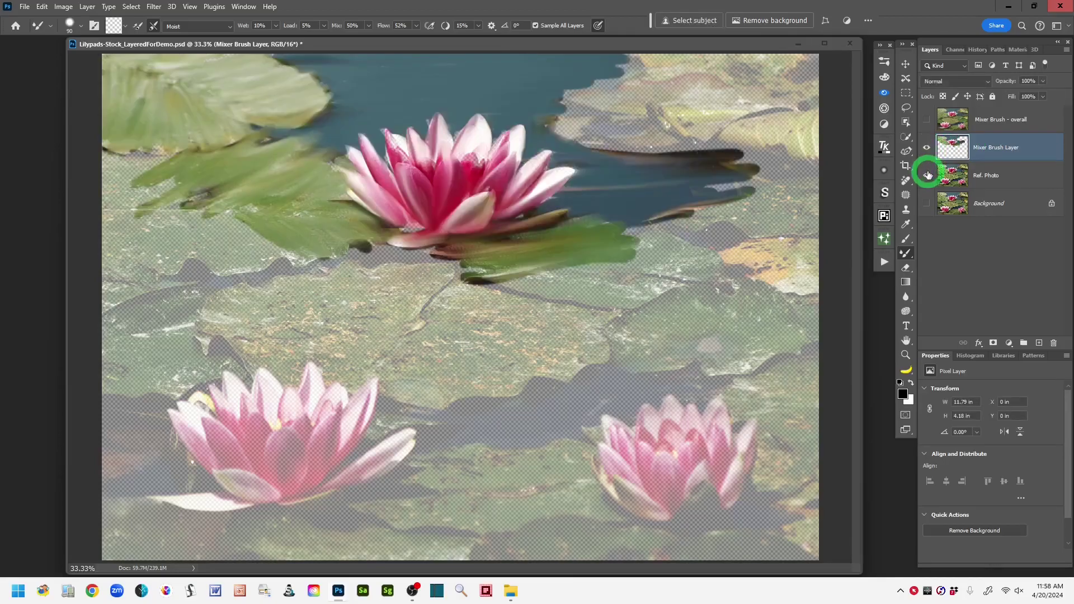
click(928, 175)
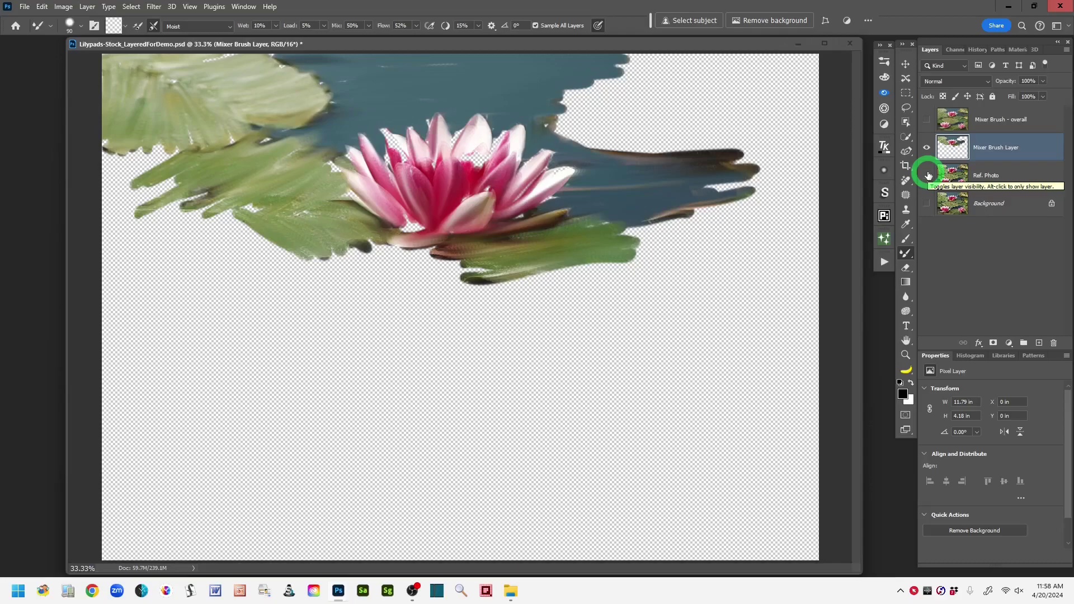
click(929, 175)
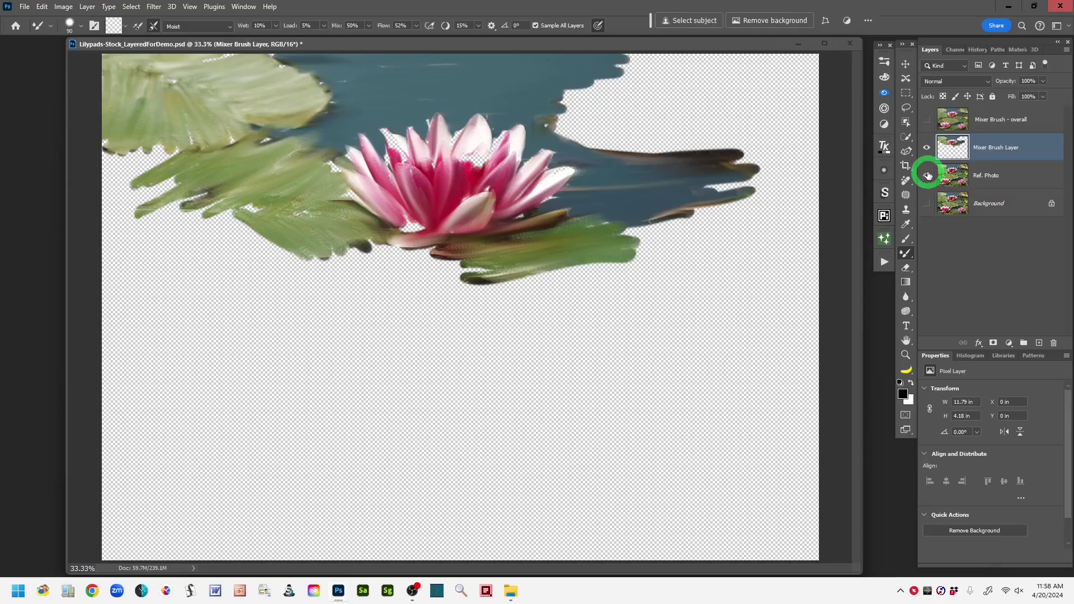
click(928, 175)
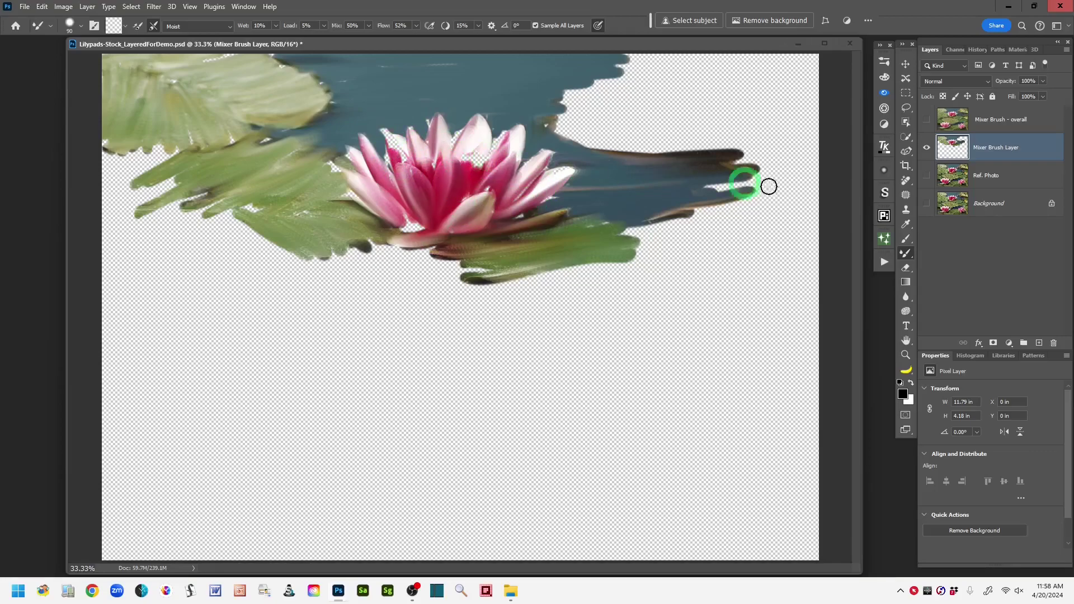
click(927, 175)
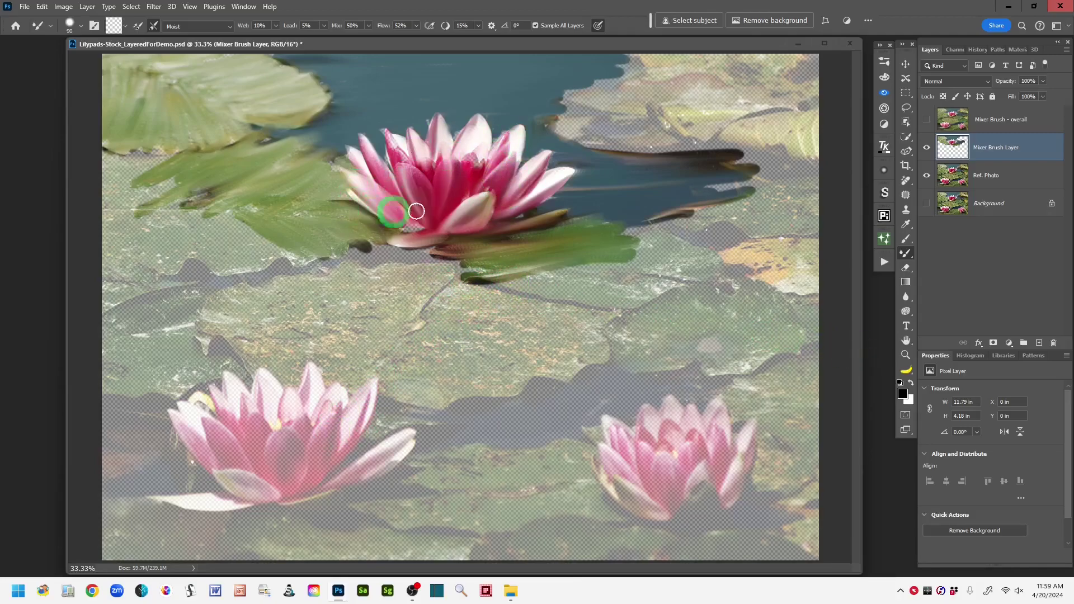
Sweep smearing strokes over the top lily's centre and left petals, lightly touching the lower-left lily
mouse_move(391, 177)
mouse_down()
mouse_move(477, 179)
mouse_move(386, 210)
mouse_move(494, 195)
mouse_move(443, 195)
mouse_move(379, 216)
mouse_move(469, 194)
mouse_move(359, 267)
mouse_move(303, 254)
mouse_up()
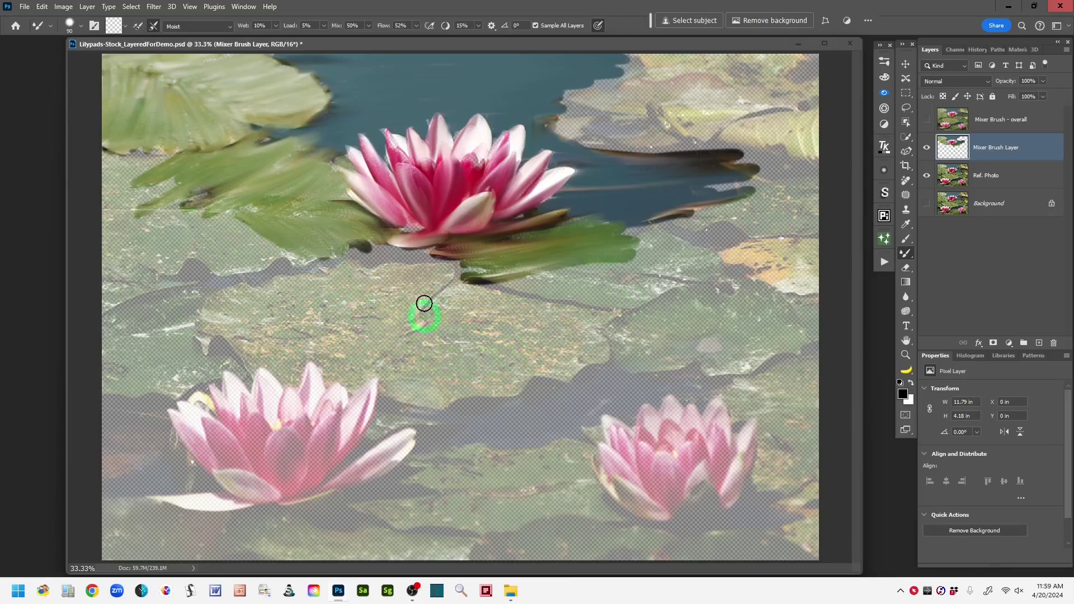
mouse_move(401, 278)
mouse_down()
mouse_move(442, 188)
mouse_move(425, 139)
mouse_move(396, 187)
mouse_up()
drag(243, 468, 659, 438)
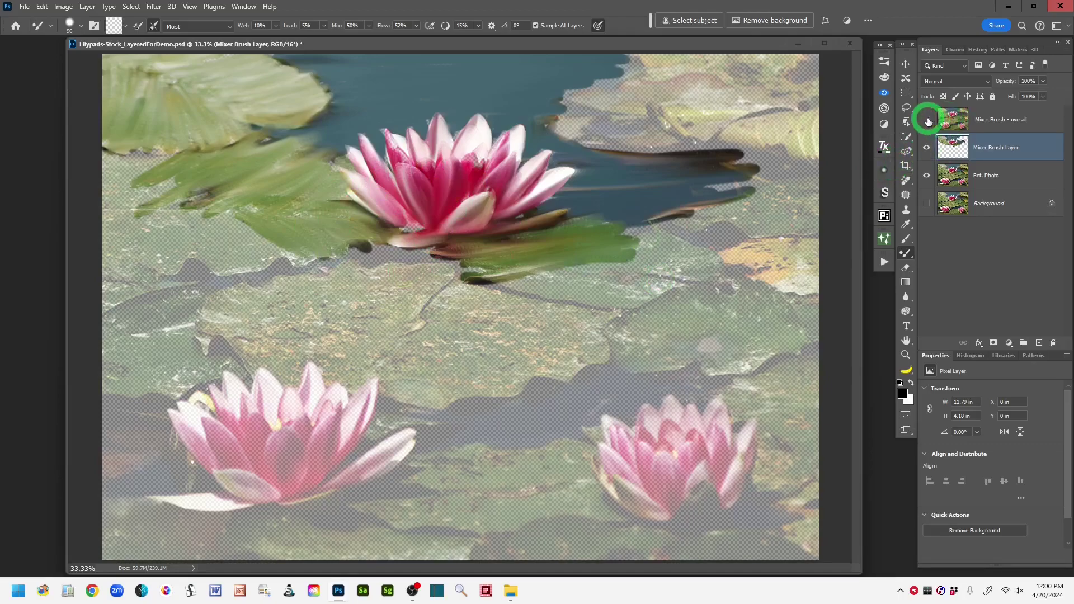
Show and select the Mixer Brush - overall layer, checking the wetness presets without changing them
click(927, 120)
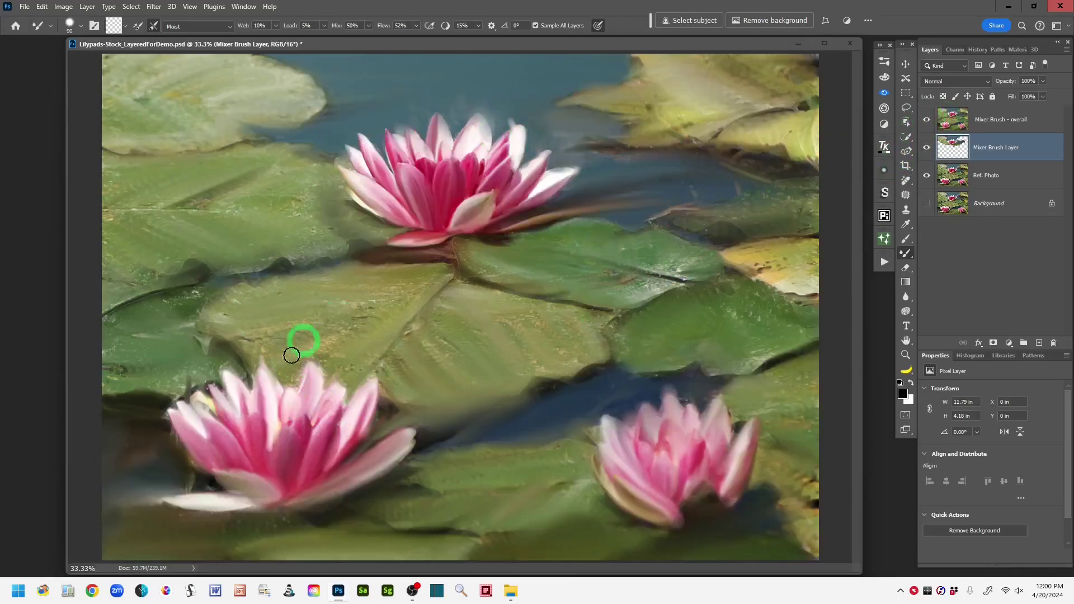
click(952, 120)
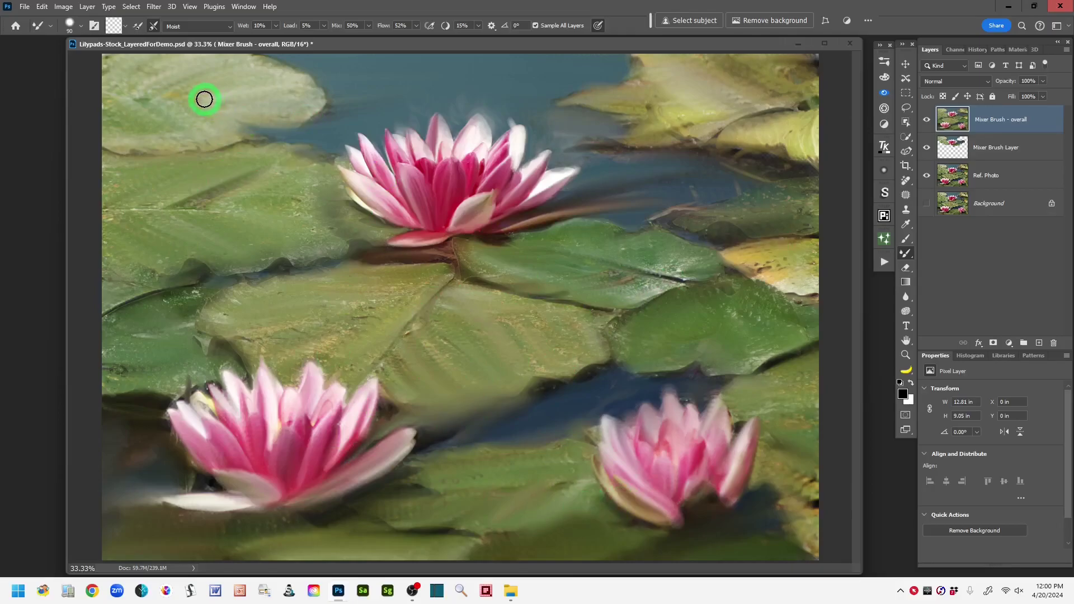
click(229, 26)
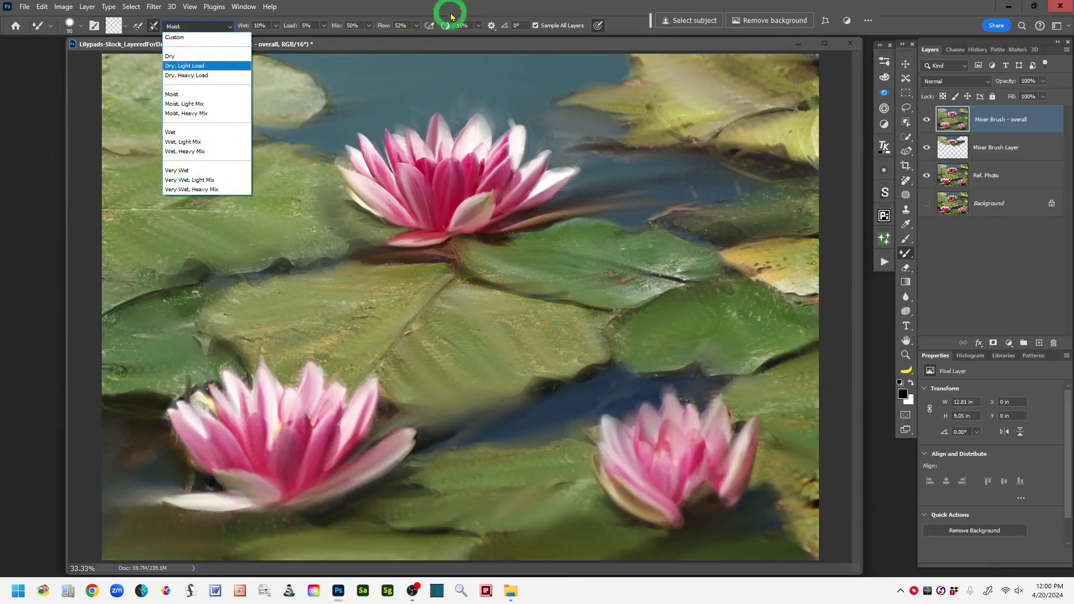
click(428, 7)
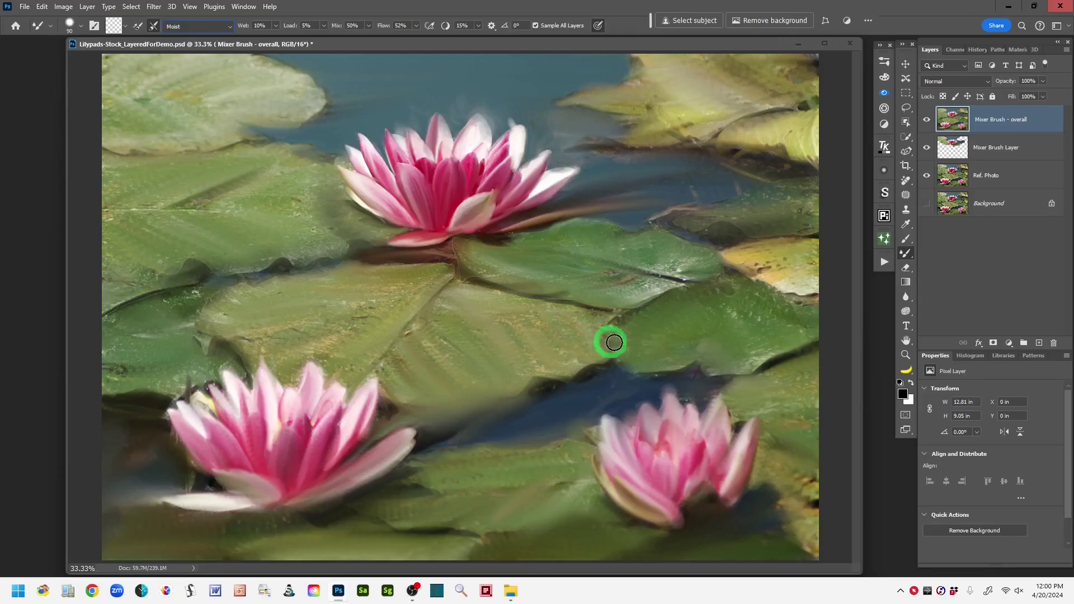
Show and select Background, then solo its eye repeatedly to compare the original photo with the painting
click(933, 210)
click(937, 207)
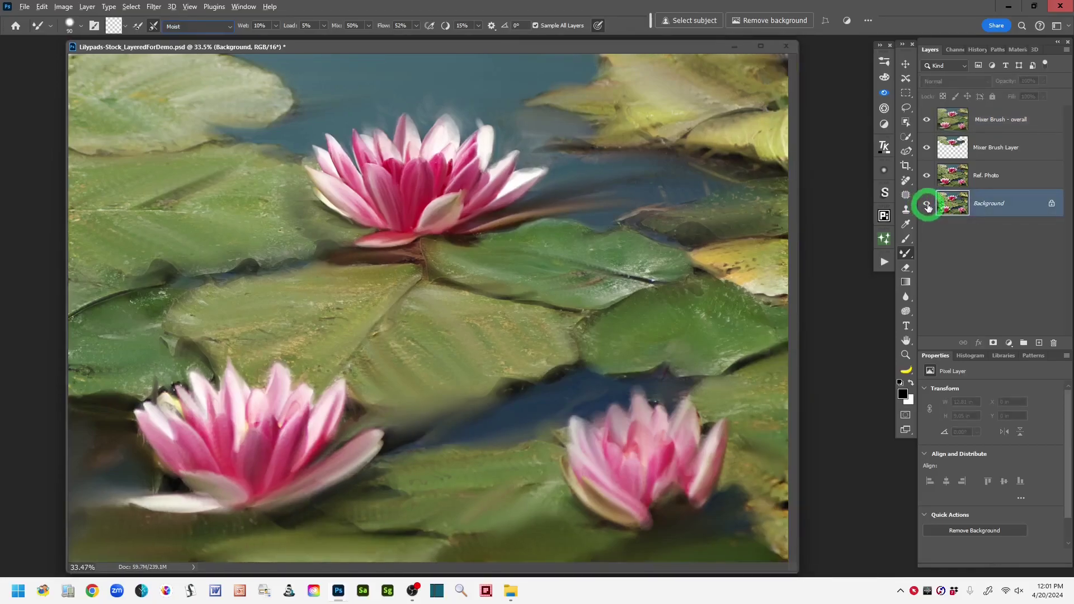
alt+click(927, 206)
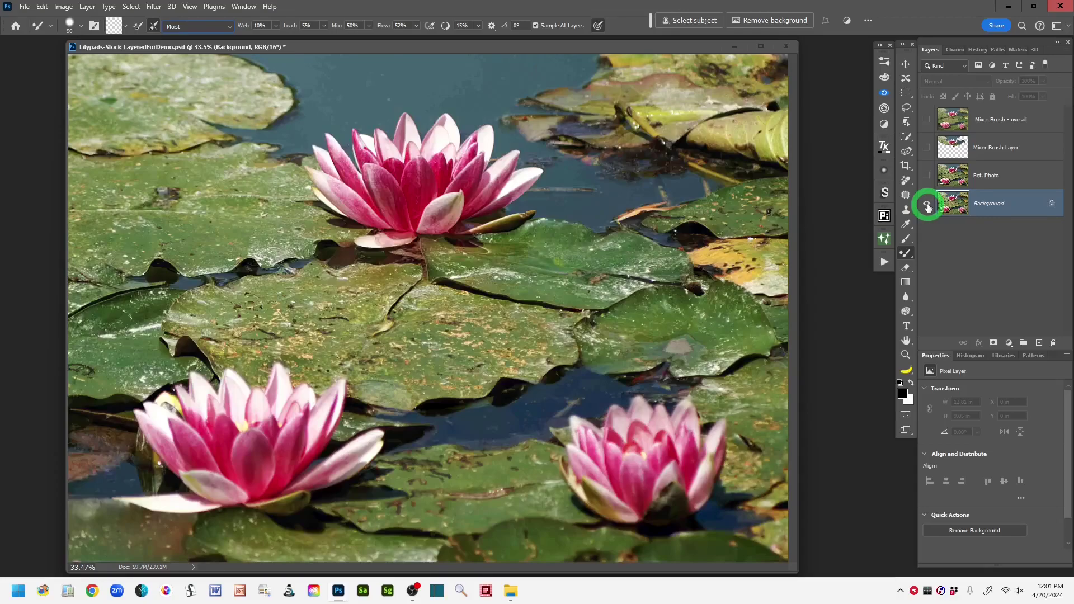
alt+click(927, 206)
alt+click(927, 206)
alt+click(927, 206)
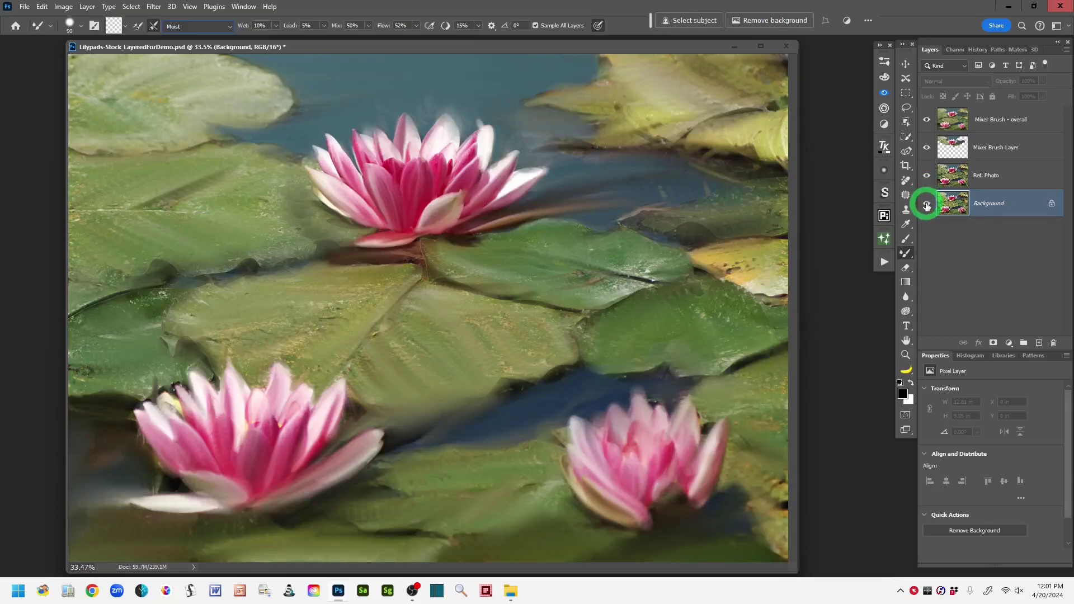
drag(623, 50, 663, 48)
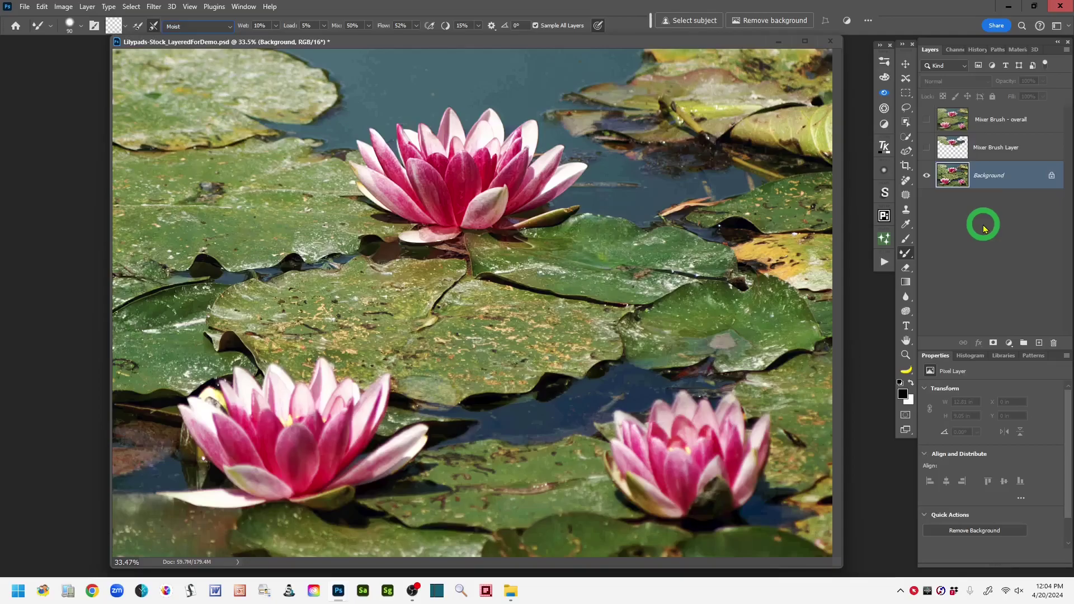
Switch to the Art History Brush and duplicate Background as Background copy with Ctrl+J
right_click(910, 258)
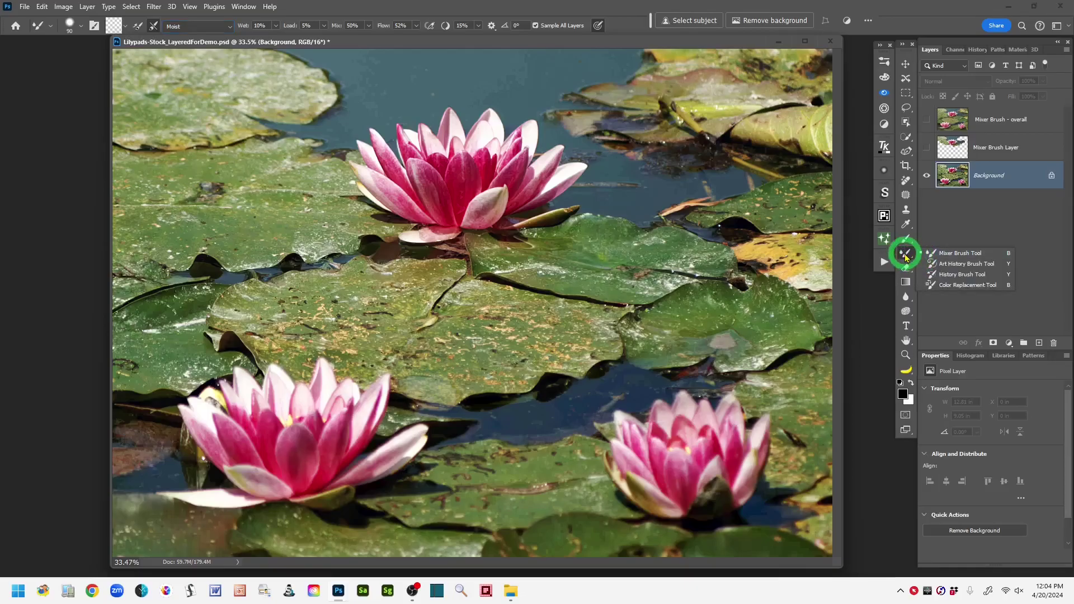
click(946, 265)
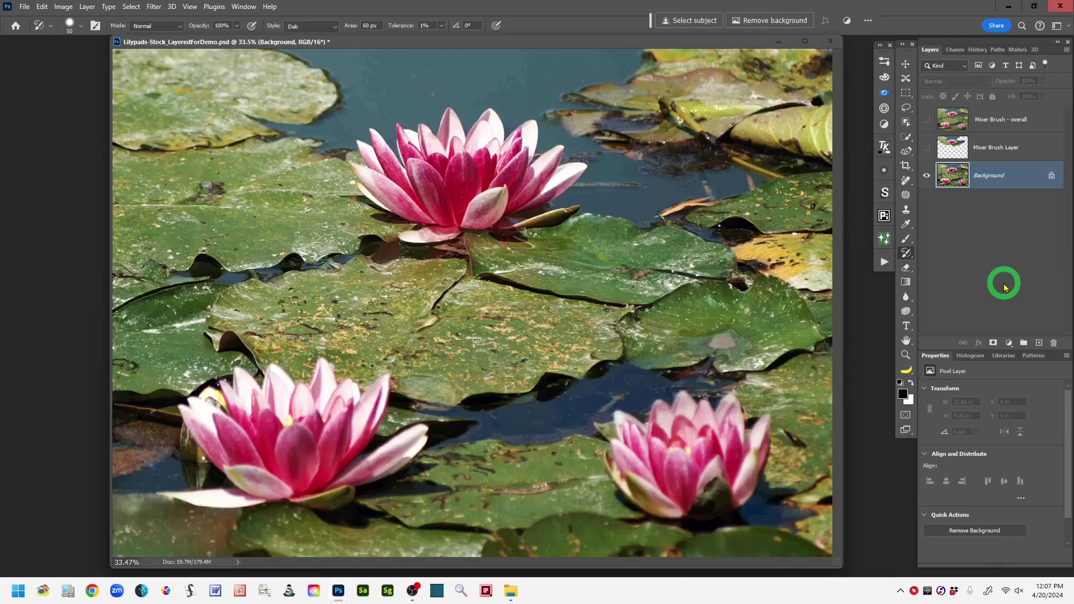
key(ctrl+j)
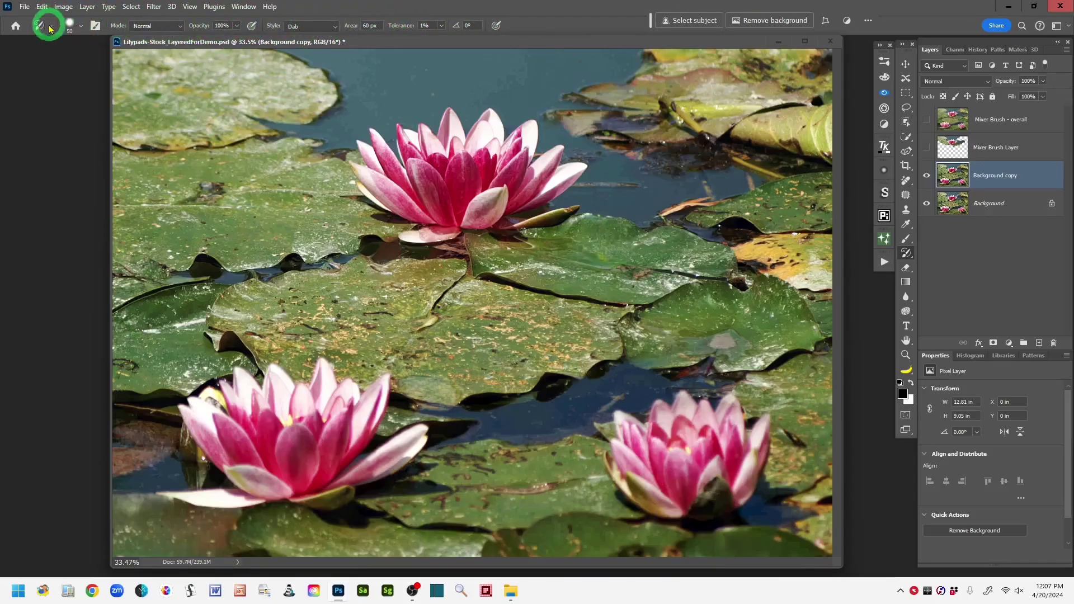
Pick Soft Round Pressure Size from Soft Brushes and drag Hardness up to about 67%
click(81, 28)
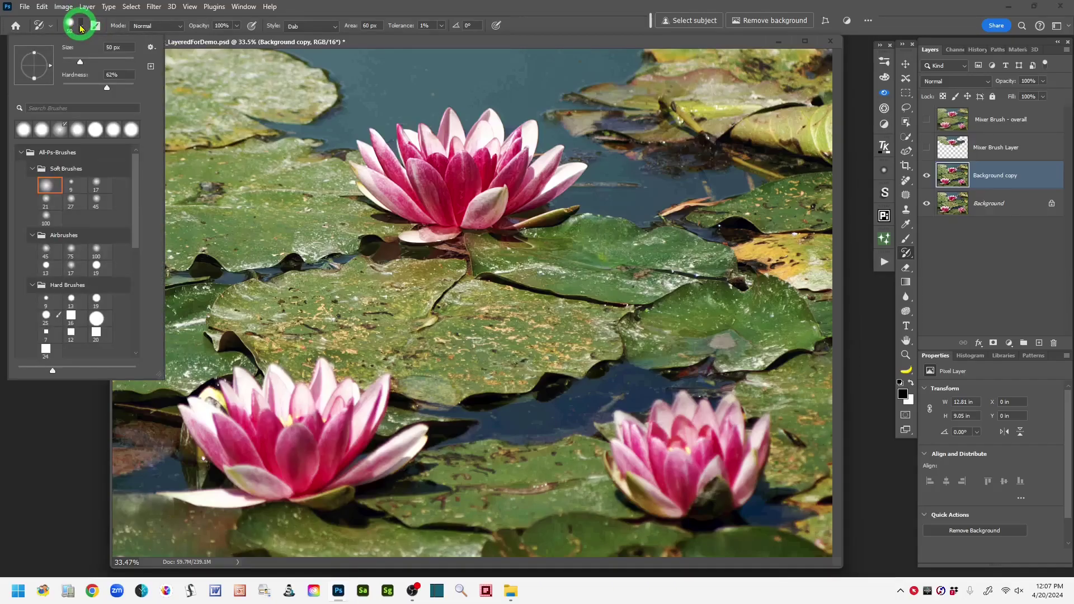
click(49, 188)
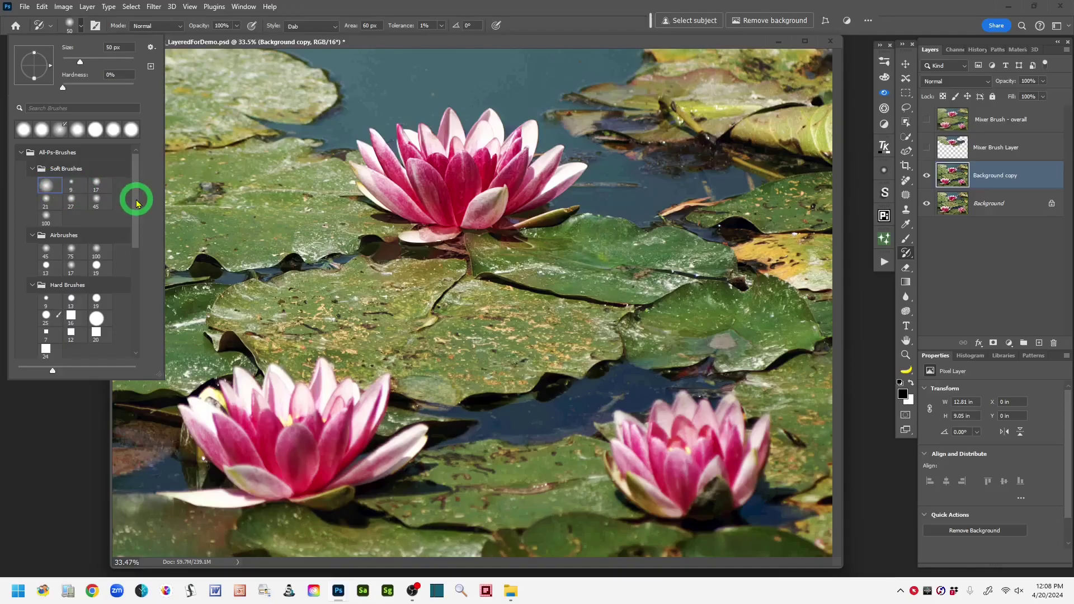
drag(137, 204, 141, 282)
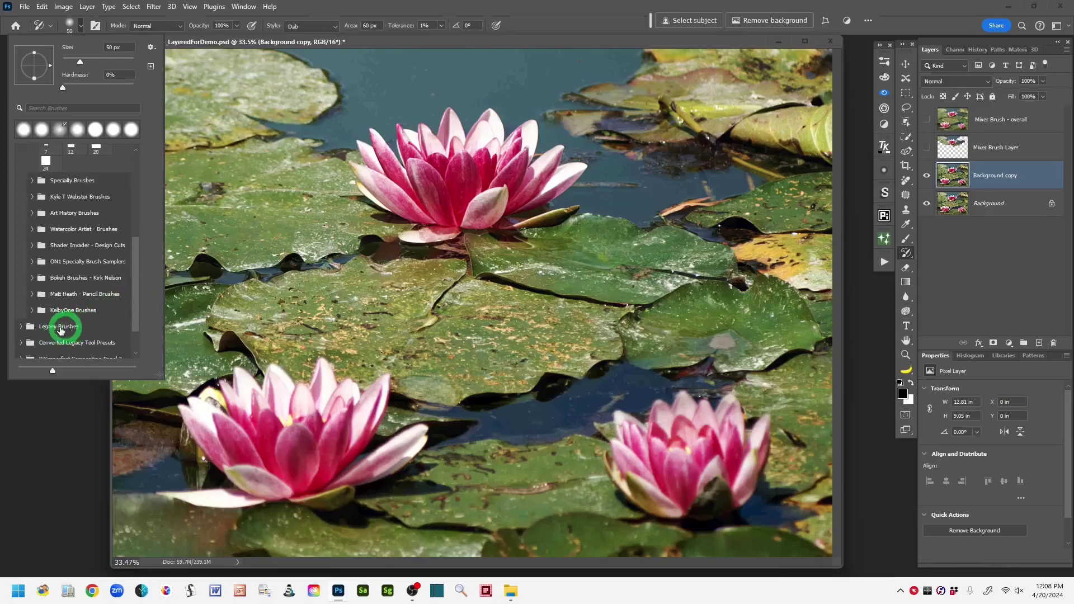
drag(137, 305, 137, 187)
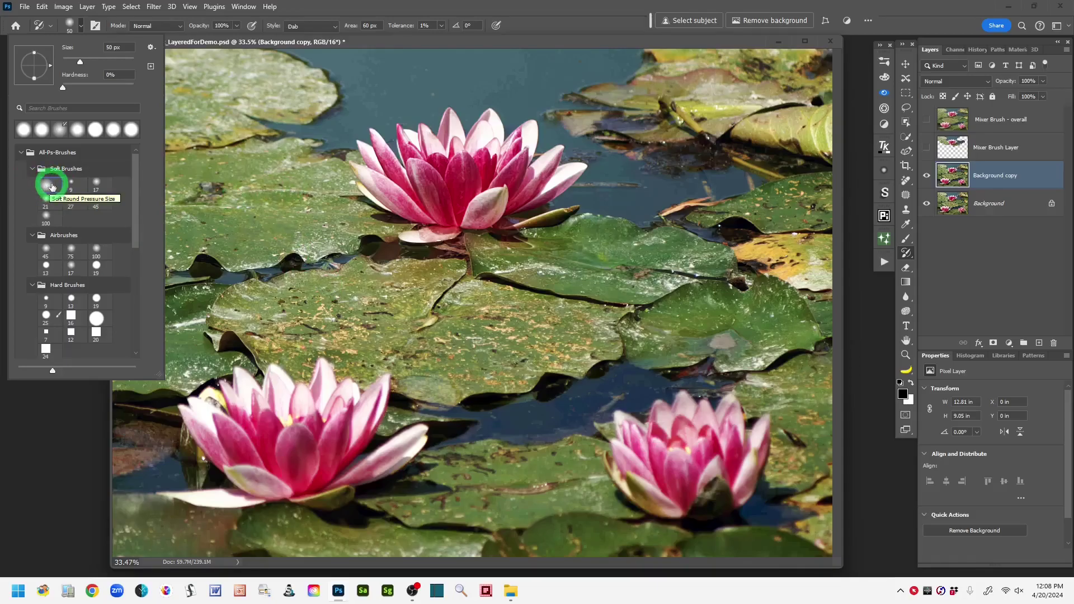
click(49, 186)
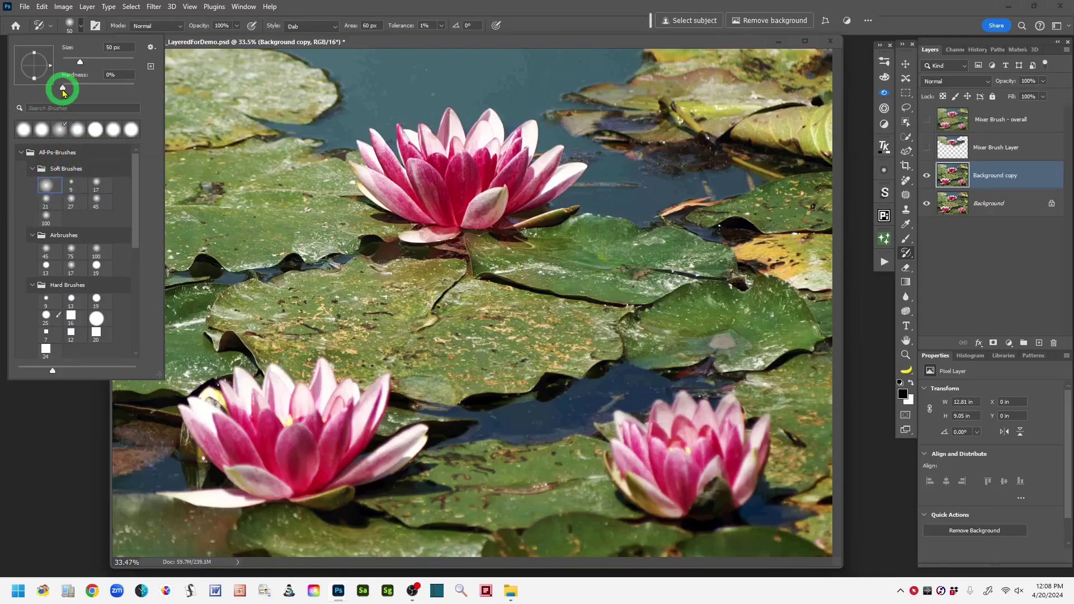
drag(63, 90, 111, 88)
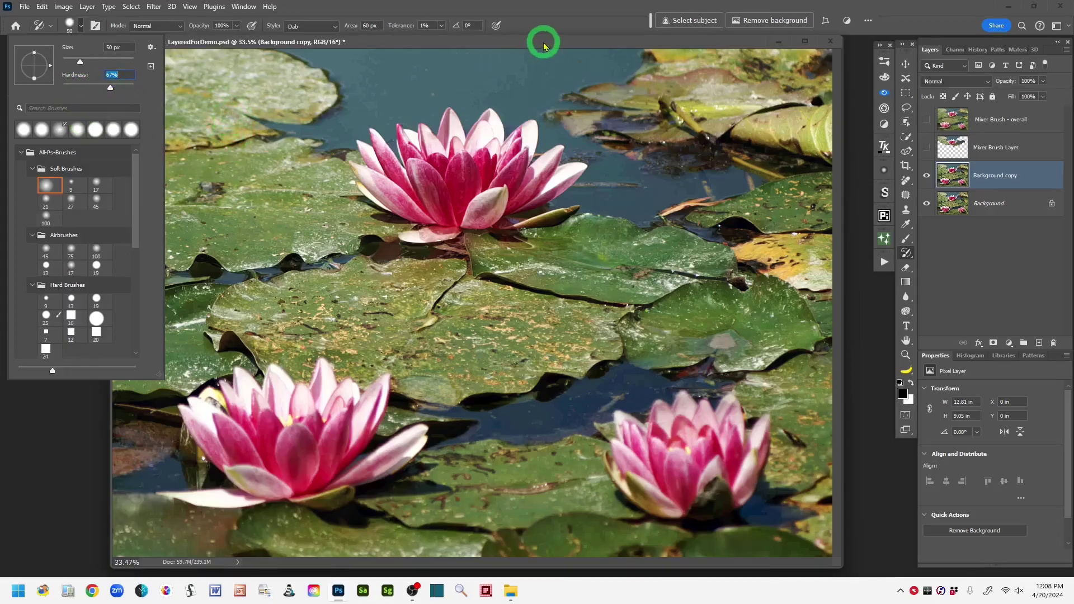
Close the brush picker, keep the Dab style, and scrub the Area value around 60 px
click(539, 11)
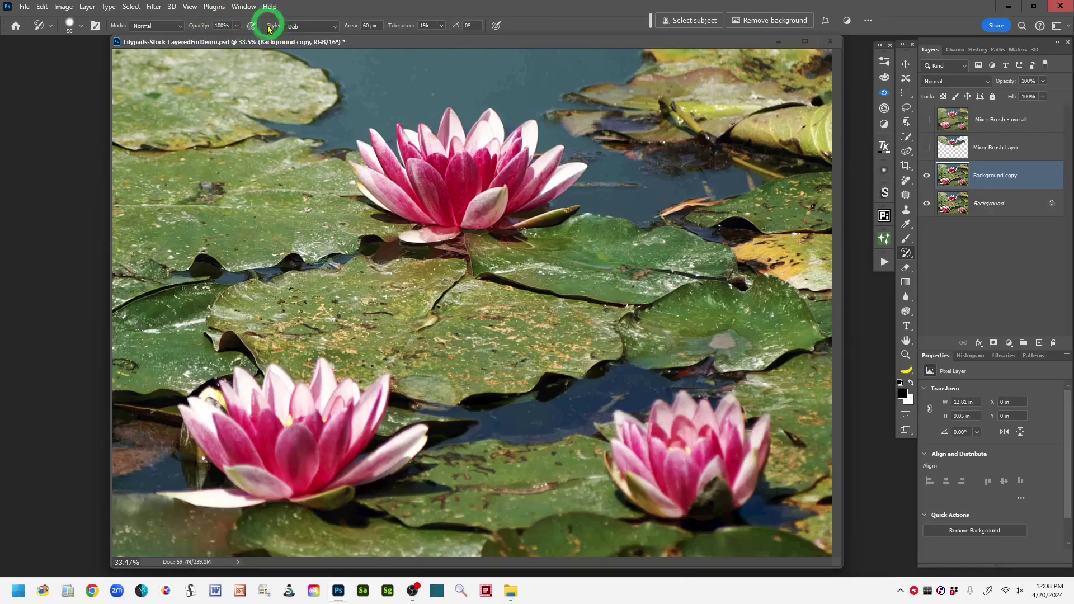
click(334, 27)
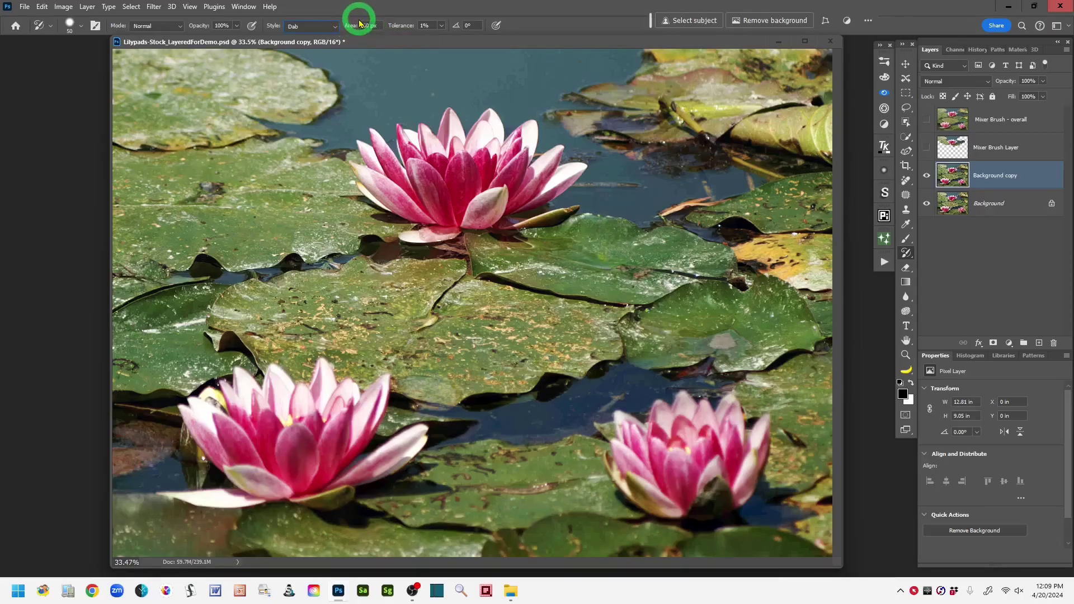
drag(364, 24, 366, 29)
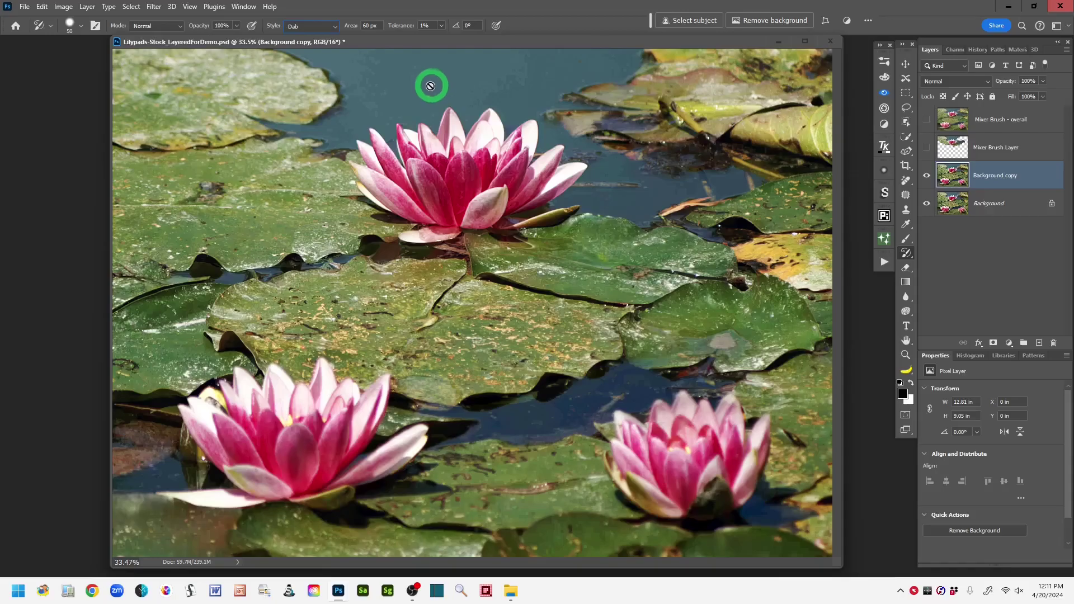
Convert the image to 8 Bits/Channel through Image > Mode
click(63, 7)
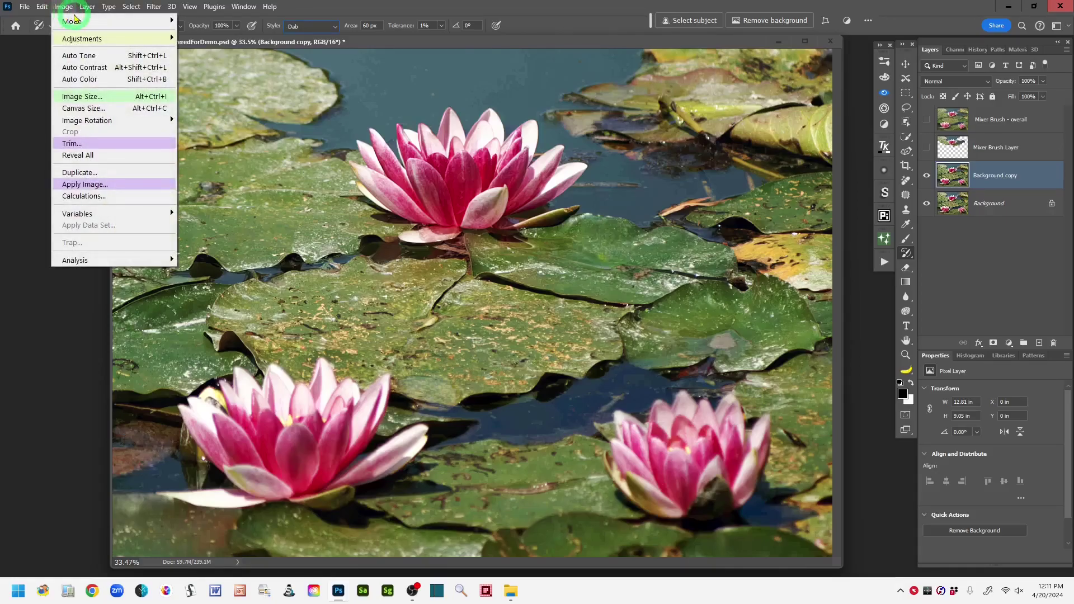
mouse_move(70, 21)
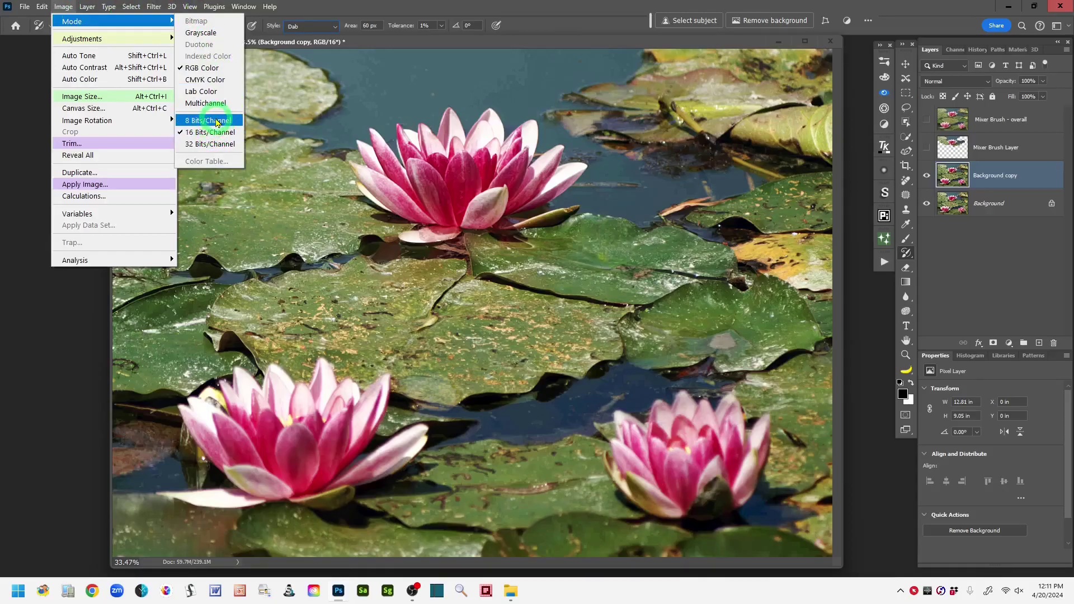
click(217, 122)
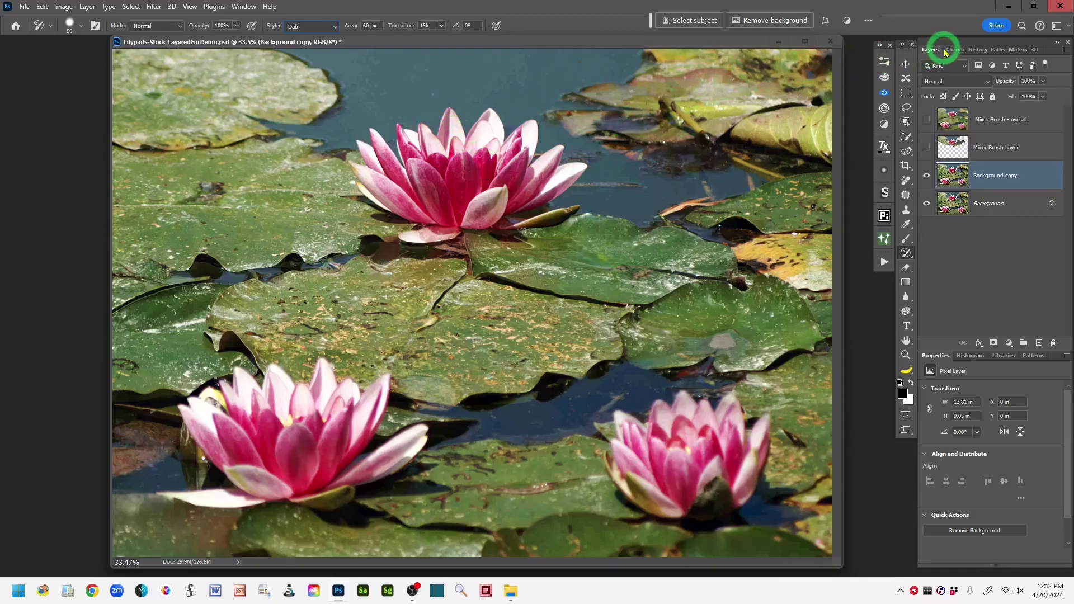
Save the current state as History Snapshot 1, then go back to the Layers panel
click(977, 50)
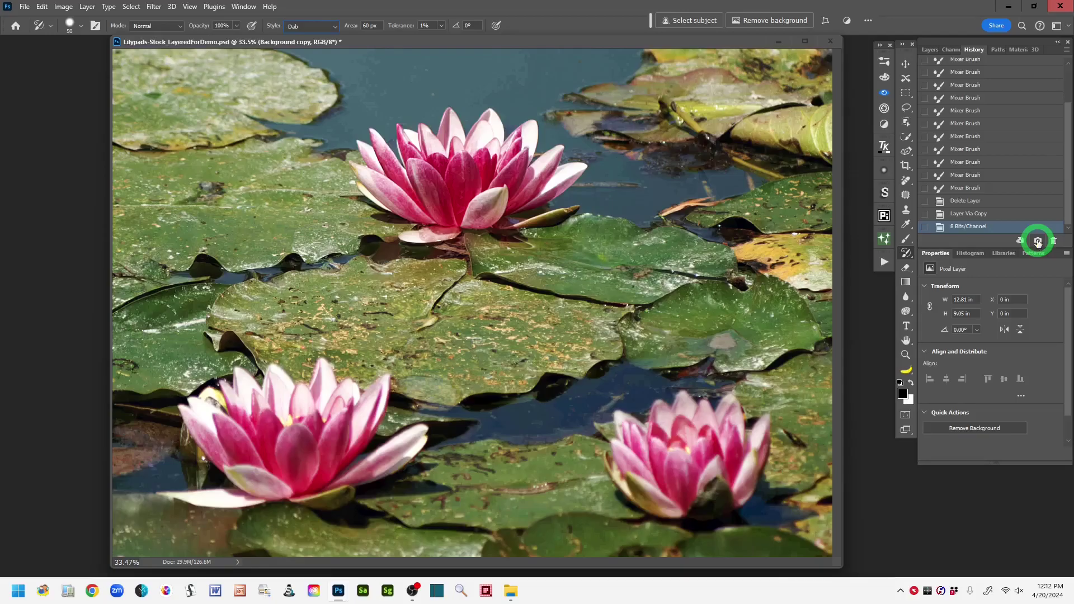
click(1067, 211)
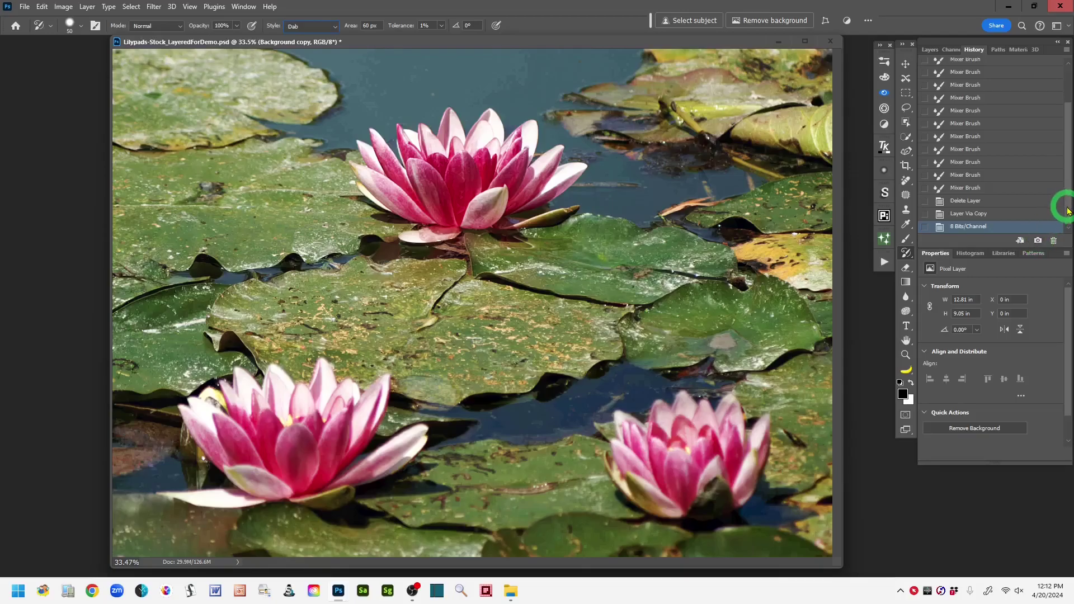
drag(1067, 211, 978, 75)
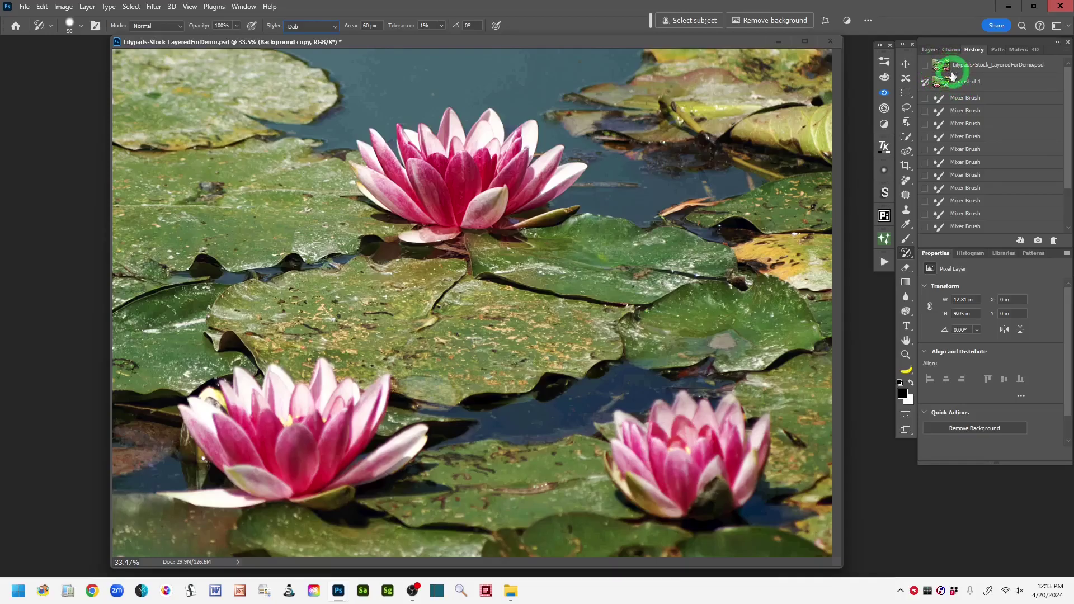
click(929, 50)
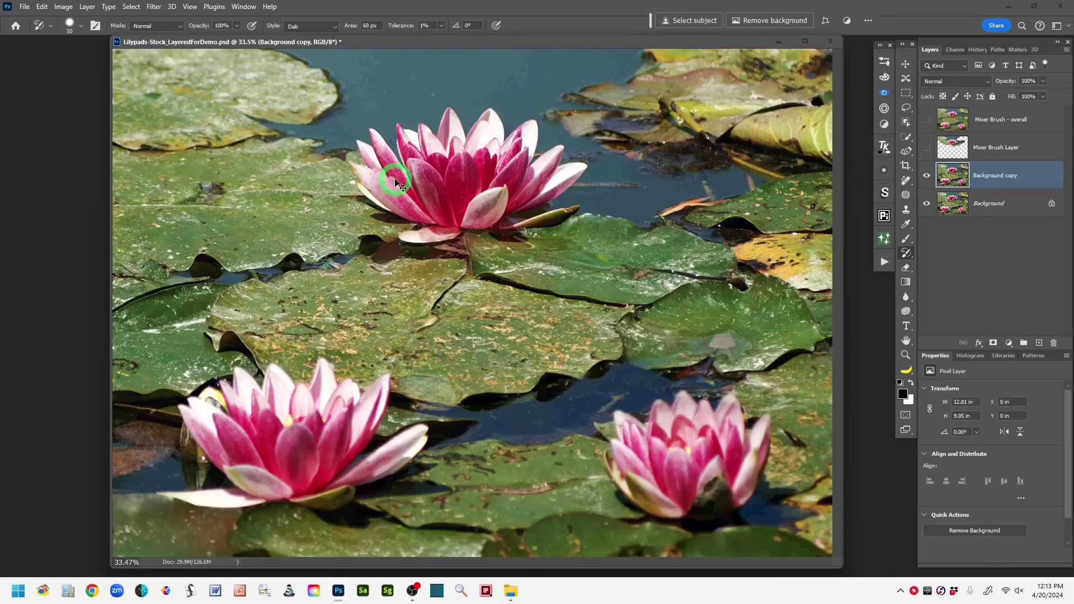
Repaint the lily's lower-left, top, pink right and centre petals as soft Mixer Brush dabs
key(ctrl+plus)
key(ctrl+plus)
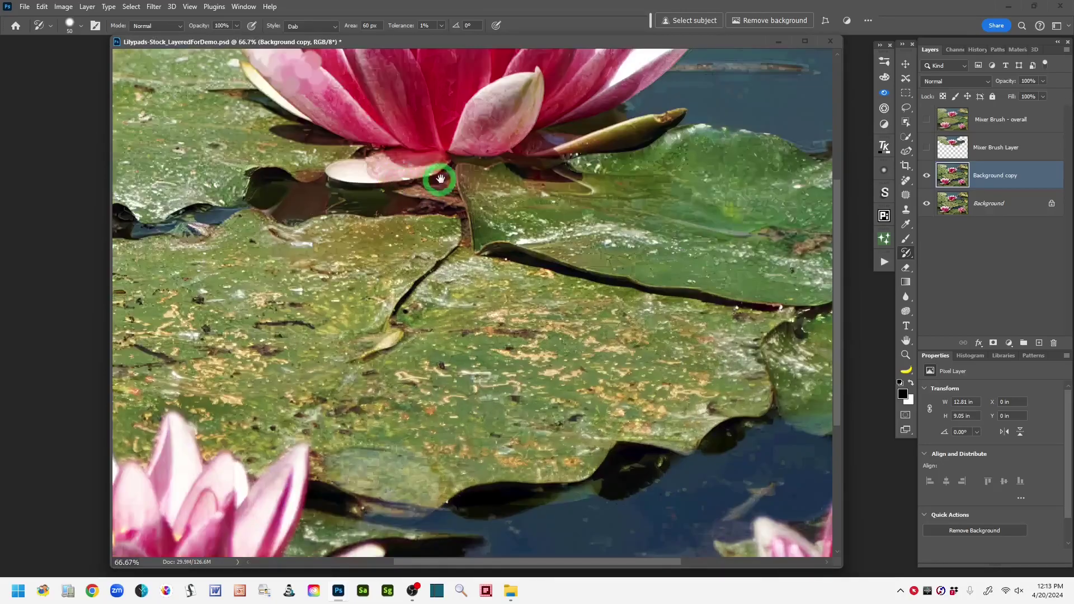
drag(438, 179, 489, 364)
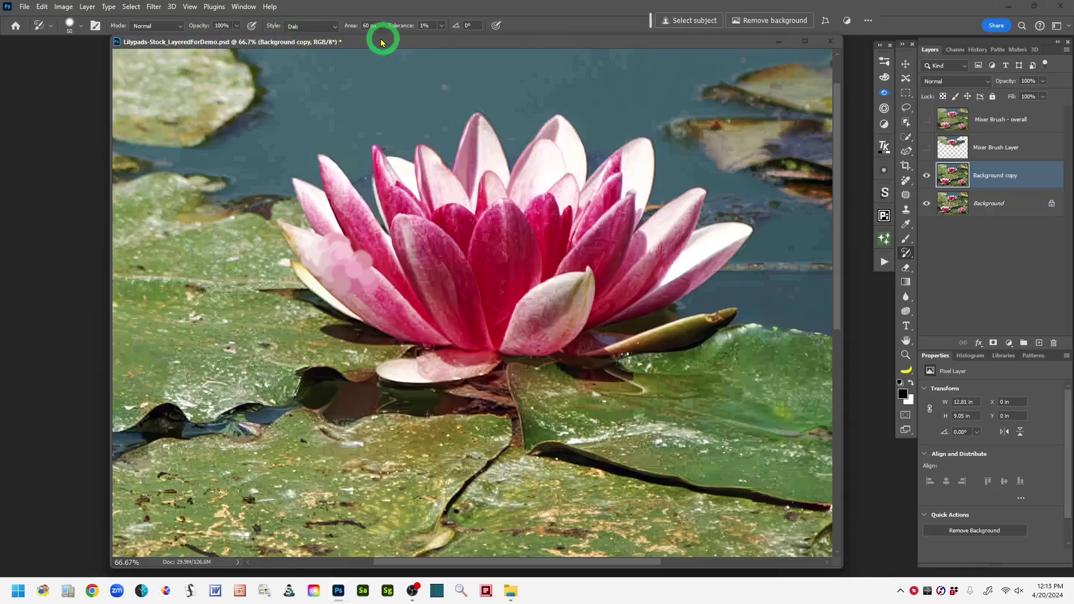
mouse_move(412, 295)
mouse_down()
mouse_move(374, 290)
mouse_move(450, 340)
mouse_move(288, 236)
mouse_move(313, 245)
mouse_move(356, 304)
mouse_move(398, 334)
mouse_move(330, 306)
mouse_move(308, 282)
mouse_move(323, 304)
mouse_move(338, 315)
mouse_move(299, 193)
mouse_move(318, 219)
mouse_move(318, 168)
mouse_move(329, 175)
mouse_move(408, 319)
mouse_move(375, 230)
mouse_move(400, 236)
mouse_move(381, 159)
mouse_move(386, 217)
mouse_move(397, 175)
mouse_move(405, 180)
mouse_move(420, 208)
mouse_move(412, 240)
mouse_move(407, 217)
mouse_move(420, 278)
mouse_move(447, 332)
mouse_move(429, 246)
mouse_move(471, 346)
mouse_move(458, 261)
mouse_move(441, 240)
mouse_move(465, 303)
mouse_move(428, 369)
mouse_move(455, 376)
mouse_move(372, 373)
mouse_move(441, 249)
mouse_move(427, 151)
mouse_move(450, 225)
mouse_move(478, 128)
mouse_move(471, 159)
mouse_move(487, 163)
mouse_move(492, 220)
mouse_move(412, 280)
mouse_move(348, 156)
mouse_up()
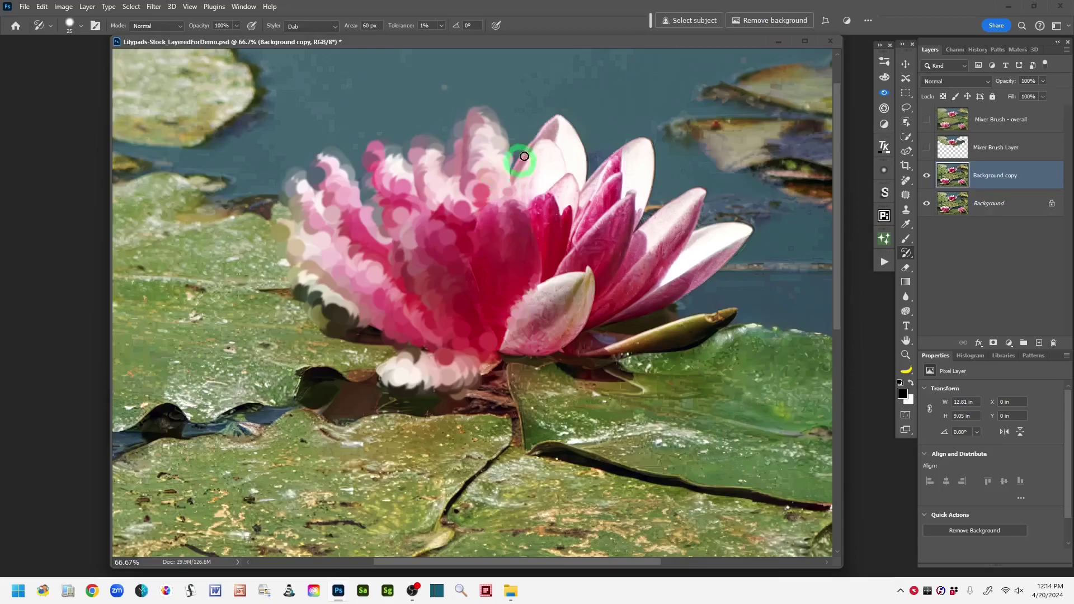
mouse_move(555, 126)
mouse_down()
mouse_move(531, 179)
mouse_move(547, 177)
mouse_move(561, 134)
mouse_move(572, 199)
mouse_move(566, 183)
mouse_move(529, 285)
mouse_move(577, 295)
mouse_move(581, 282)
mouse_move(512, 342)
mouse_move(541, 344)
mouse_move(570, 316)
mouse_move(576, 269)
mouse_move(588, 262)
mouse_move(577, 256)
mouse_move(612, 211)
mouse_up()
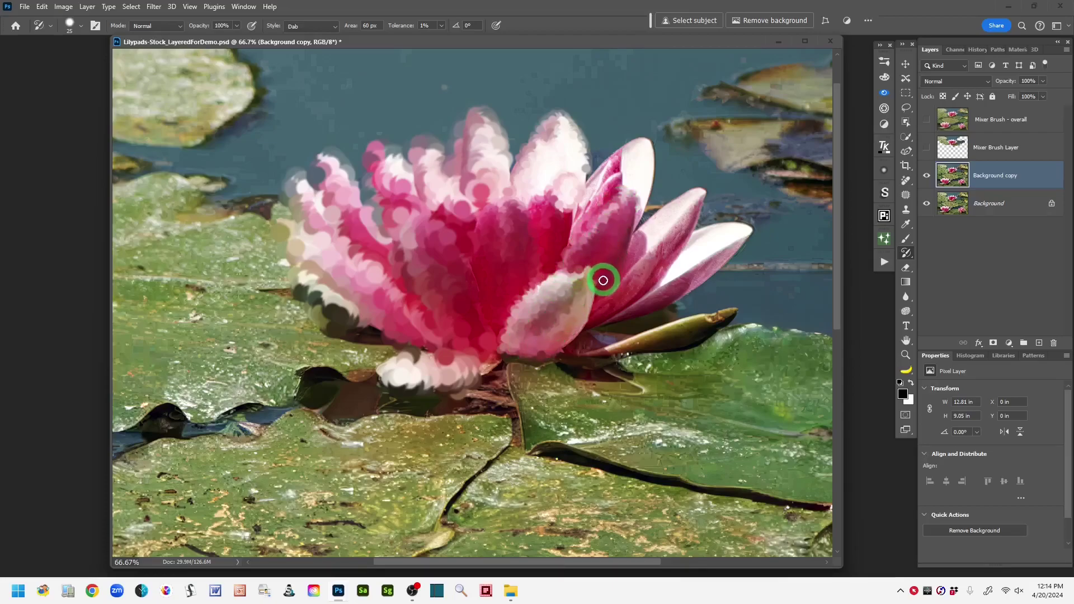
mouse_move(604, 278)
mouse_down()
mouse_move(595, 208)
mouse_move(629, 176)
mouse_move(625, 151)
mouse_move(645, 148)
mouse_move(586, 238)
mouse_move(556, 220)
mouse_up()
mouse_move(408, 243)
mouse_down()
mouse_move(656, 233)
mouse_move(479, 250)
mouse_move(477, 259)
mouse_move(651, 251)
mouse_move(411, 265)
mouse_move(512, 271)
mouse_move(665, 260)
mouse_move(458, 298)
mouse_move(519, 307)
mouse_move(591, 305)
mouse_move(579, 285)
mouse_move(701, 266)
mouse_move(622, 240)
mouse_move(644, 234)
mouse_move(723, 240)
mouse_move(652, 262)
mouse_move(752, 250)
mouse_move(642, 229)
mouse_move(706, 202)
mouse_move(595, 200)
mouse_move(656, 174)
mouse_move(605, 154)
mouse_move(645, 144)
mouse_move(503, 155)
mouse_move(508, 190)
mouse_move(588, 163)
mouse_move(515, 148)
mouse_move(515, 131)
mouse_move(576, 128)
mouse_up()
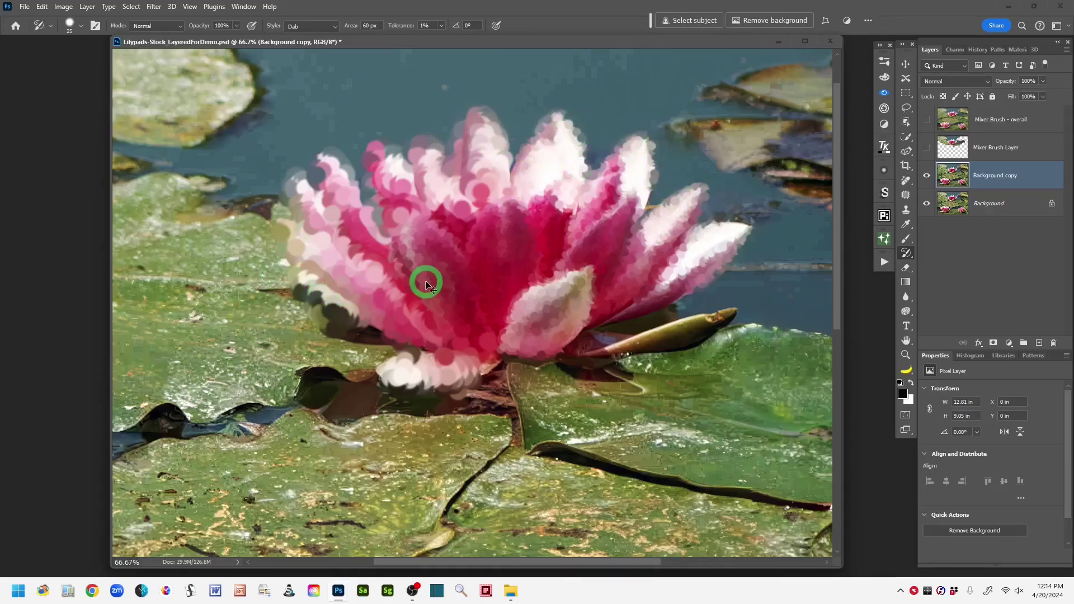
key(ctrl+minus)
Smear the pad left of the lily into green dabs and its base into brown dabs
mouse_move(426, 283)
mouse_down()
mouse_move(416, 216)
mouse_move(314, 237)
mouse_move(251, 214)
mouse_move(230, 220)
mouse_move(366, 238)
mouse_move(248, 246)
mouse_up()
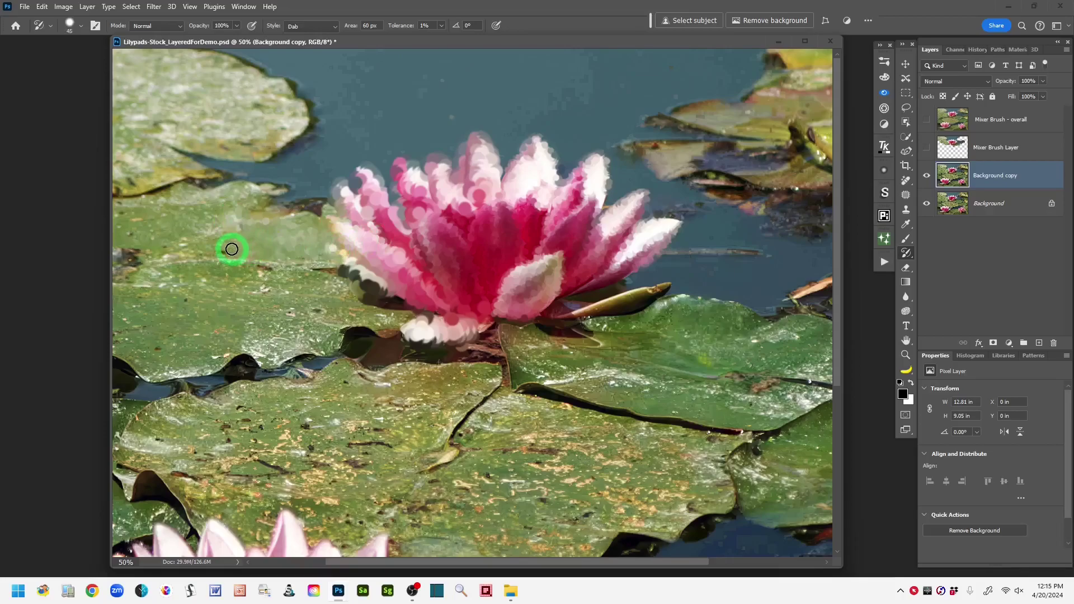
mouse_move(225, 248)
mouse_down()
mouse_move(310, 238)
mouse_move(153, 221)
mouse_move(233, 211)
mouse_move(305, 220)
mouse_move(138, 210)
mouse_move(219, 191)
mouse_move(282, 197)
mouse_move(110, 228)
mouse_move(277, 243)
mouse_move(150, 257)
mouse_move(344, 284)
mouse_move(135, 307)
mouse_move(145, 287)
mouse_move(183, 264)
mouse_move(115, 330)
mouse_move(172, 328)
mouse_move(217, 297)
mouse_move(129, 309)
mouse_move(232, 278)
mouse_move(155, 341)
mouse_move(228, 343)
mouse_move(252, 312)
mouse_move(152, 333)
mouse_move(220, 346)
mouse_move(298, 315)
mouse_move(231, 359)
mouse_move(317, 305)
mouse_move(167, 363)
mouse_move(282, 334)
mouse_move(288, 343)
mouse_move(348, 334)
mouse_move(320, 325)
mouse_move(393, 313)
mouse_move(327, 334)
mouse_move(465, 342)
mouse_move(441, 357)
mouse_move(540, 333)
mouse_move(594, 304)
mouse_move(560, 319)
mouse_up()
mouse_move(325, 243)
mouse_down()
mouse_move(276, 250)
mouse_move(309, 273)
mouse_up()
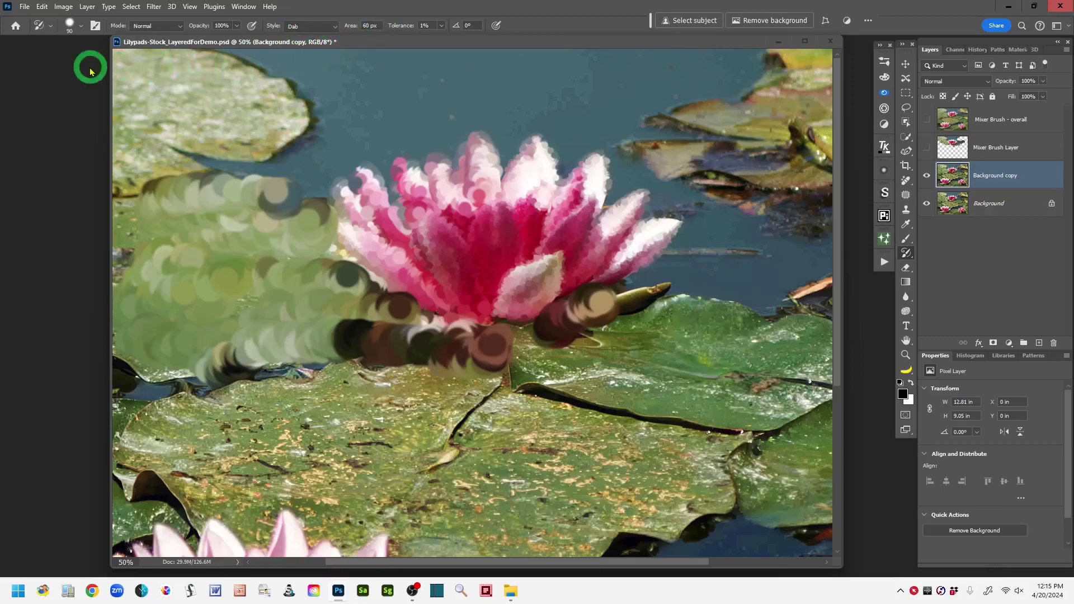
click(80, 25)
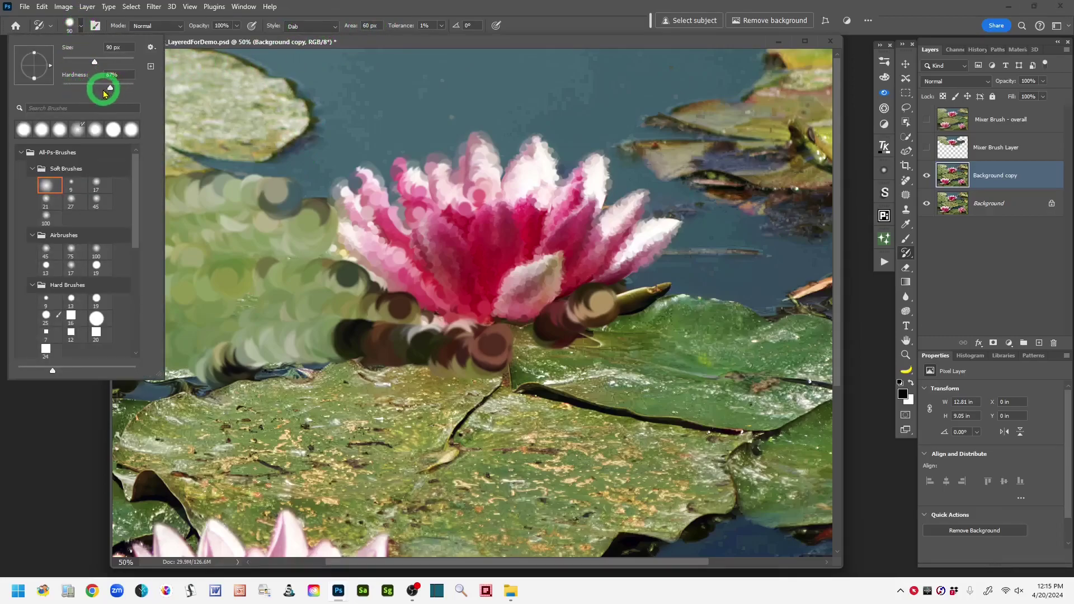
Set brush hardness to 19% and size to 200, then smear soft green paint over the lower-left pad
drag(110, 91, 77, 95)
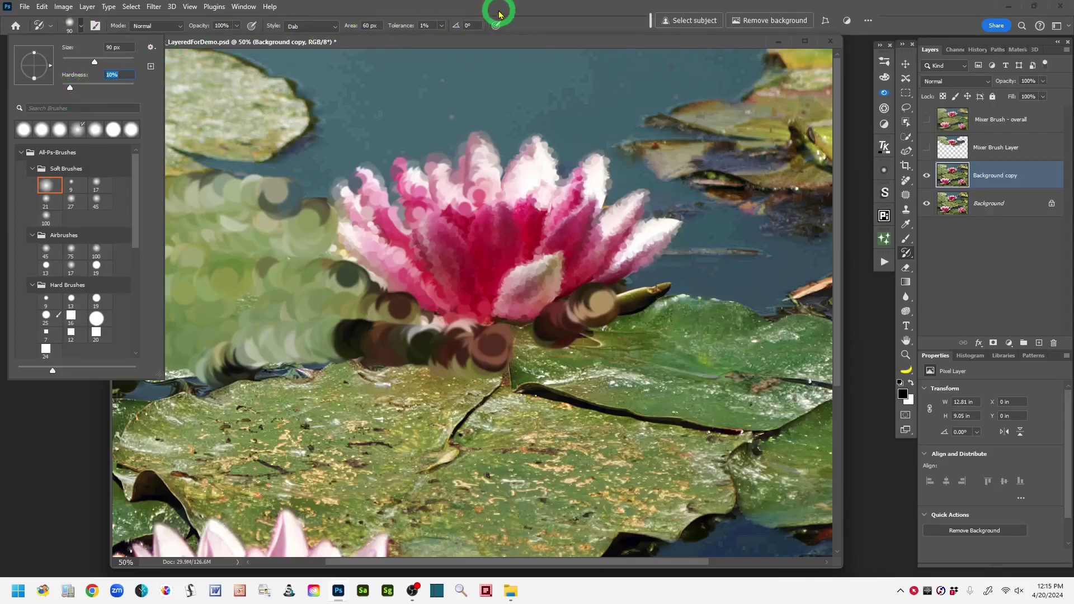
drag(498, 12, 489, 148)
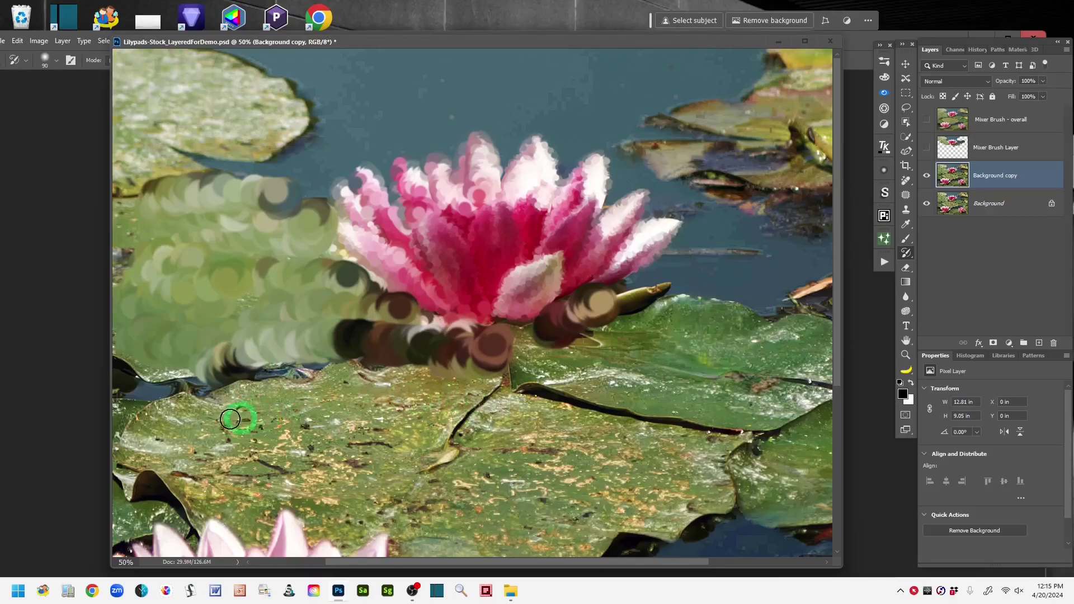
mouse_move(224, 425)
mouse_down()
mouse_move(325, 418)
mouse_move(176, 414)
mouse_move(390, 392)
mouse_move(242, 413)
mouse_up()
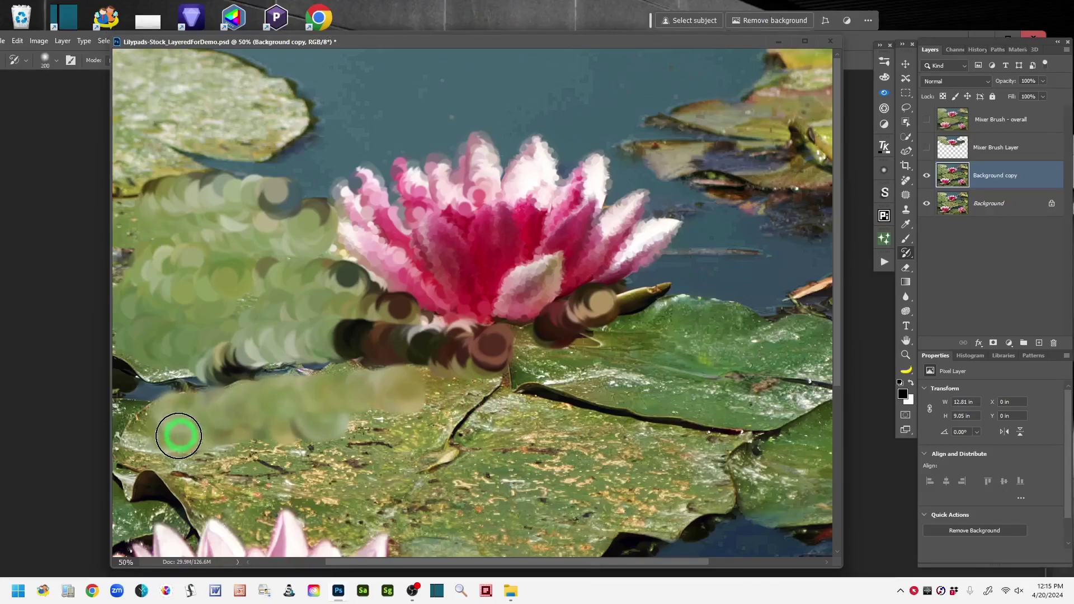
key(bracketright)
key(bracketright)
key(bracketright)
mouse_move(149, 436)
mouse_down()
mouse_move(241, 463)
mouse_move(204, 470)
mouse_move(291, 489)
mouse_move(212, 490)
mouse_move(282, 511)
mouse_move(134, 520)
mouse_move(171, 534)
mouse_move(243, 537)
mouse_move(201, 502)
mouse_move(358, 510)
mouse_move(259, 527)
mouse_move(390, 472)
mouse_move(297, 431)
mouse_move(397, 412)
mouse_move(157, 399)
mouse_move(352, 385)
mouse_move(348, 369)
mouse_move(372, 343)
mouse_move(445, 379)
mouse_move(418, 441)
mouse_move(428, 447)
mouse_move(402, 373)
mouse_move(309, 408)
mouse_move(388, 475)
mouse_move(408, 527)
mouse_up()
mouse_move(473, 483)
mouse_down()
mouse_move(463, 444)
mouse_move(468, 463)
mouse_up()
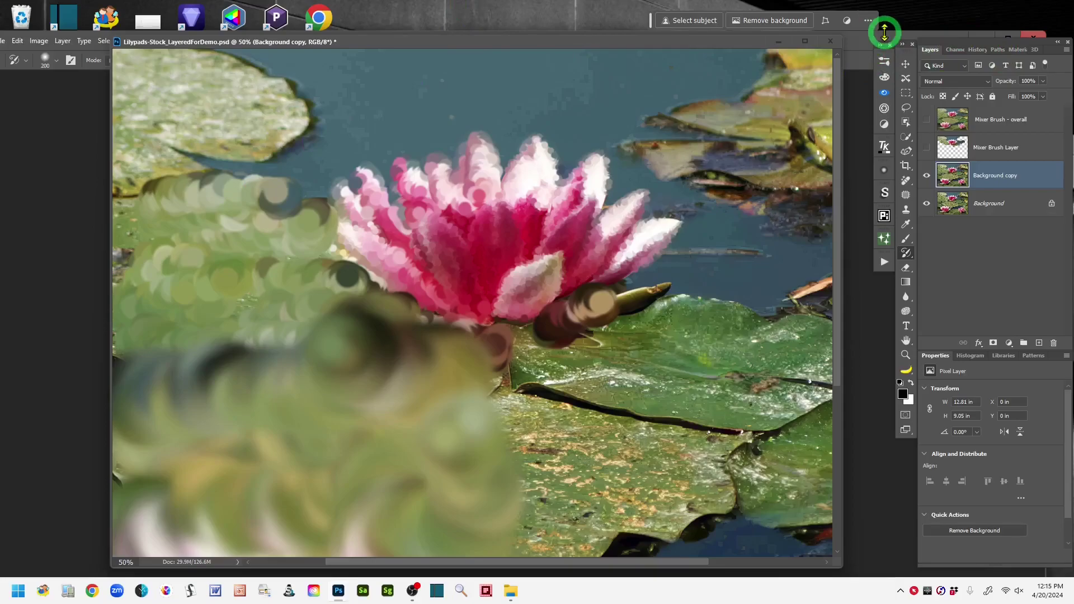
drag(947, 34, 954, 8)
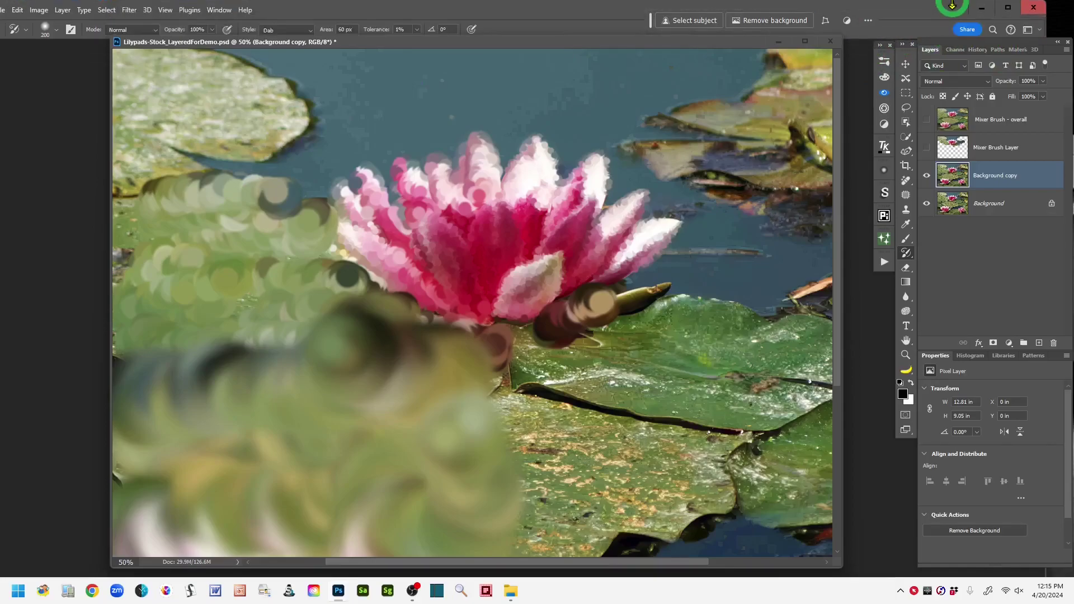
Minimize Photoshop, then restore its window to the top of the screen
click(980, 10)
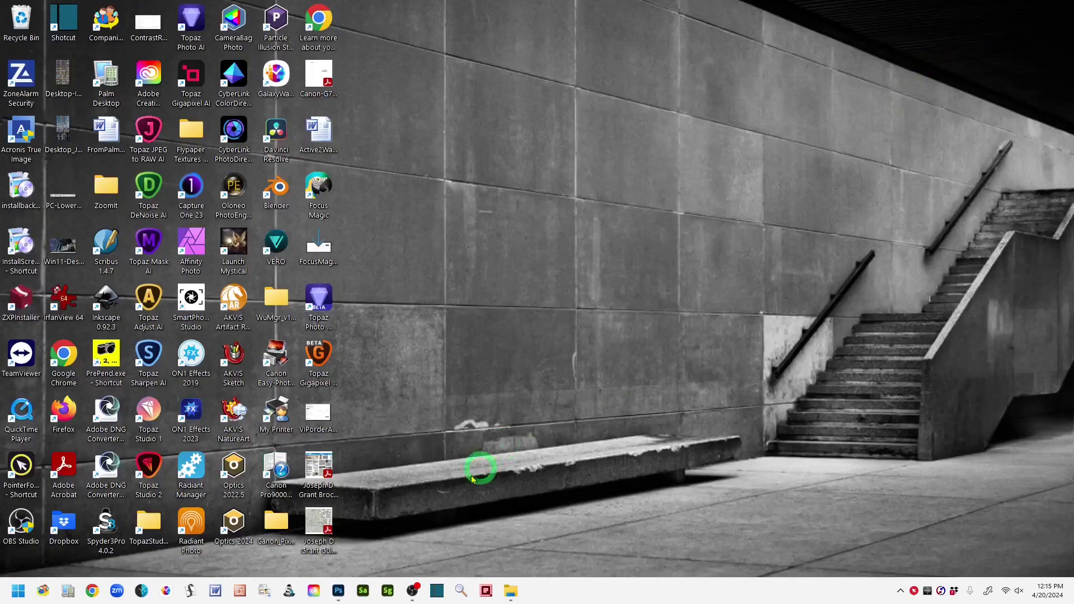
click(339, 593)
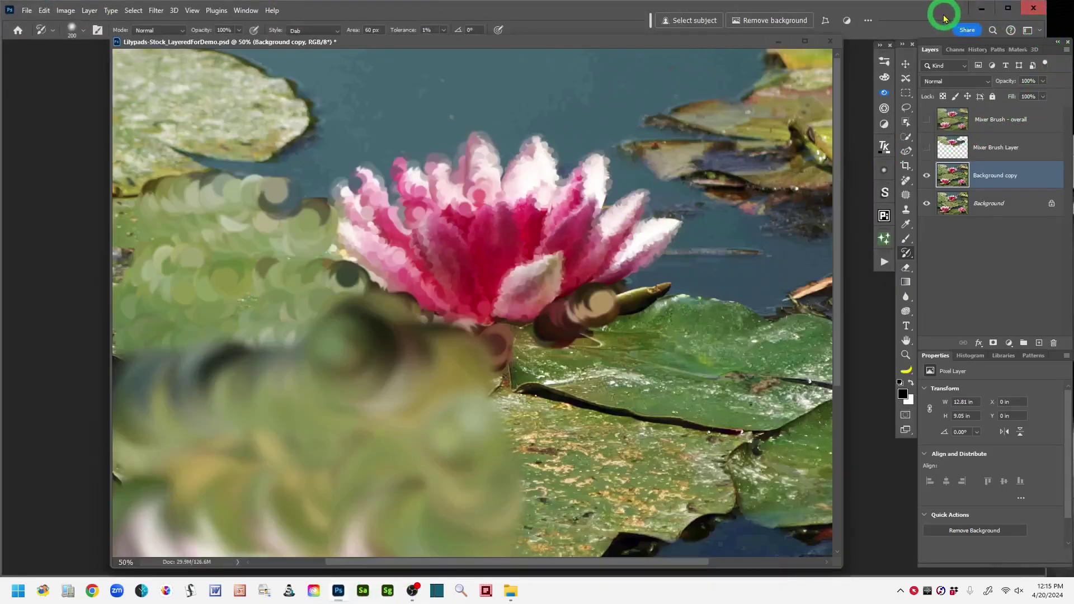
mouse_move(945, 18)
mouse_down()
mouse_move(983, 11)
mouse_move(952, 11)
mouse_up()
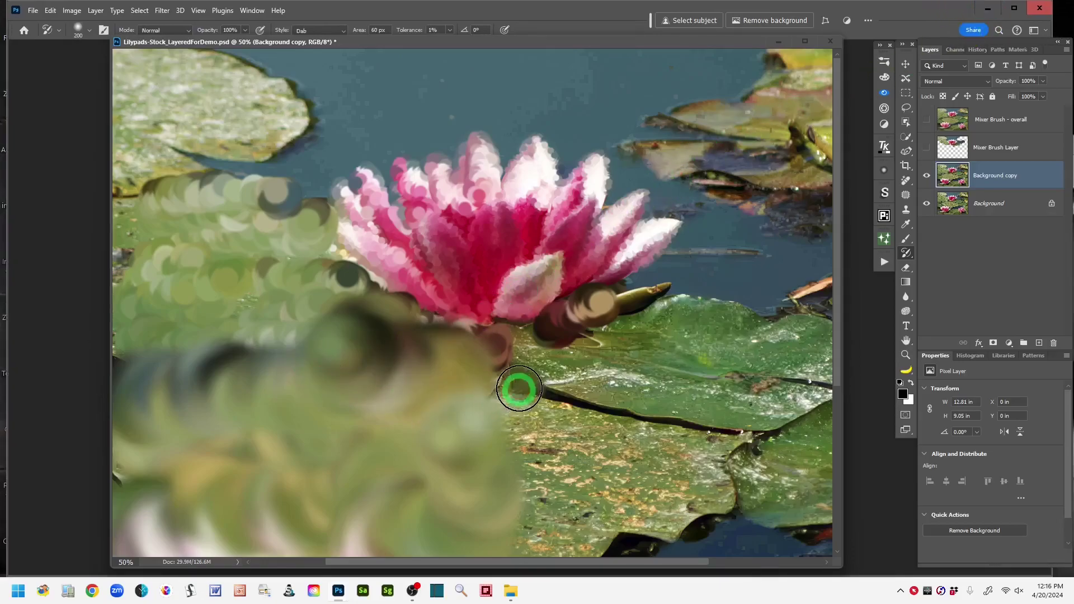
Blend the pads below and right of the flower with soft smears, shrinking the brush from 175
mouse_move(519, 388)
mouse_down()
mouse_move(466, 396)
mouse_move(590, 347)
mouse_move(492, 450)
mouse_move(578, 447)
mouse_move(525, 459)
mouse_move(583, 431)
mouse_move(621, 487)
mouse_move(504, 498)
mouse_move(564, 522)
mouse_up()
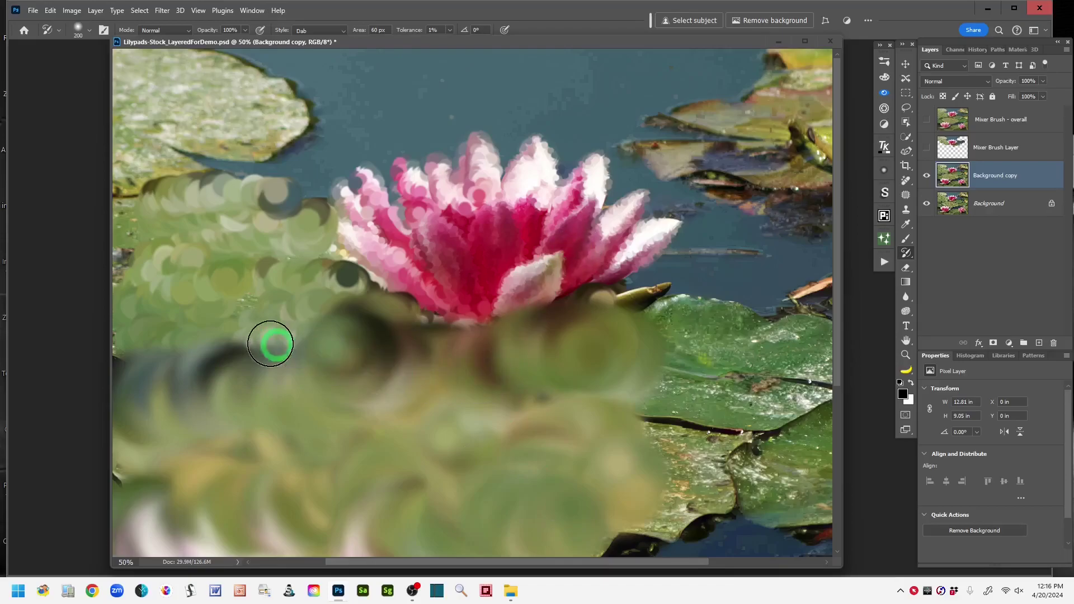
key(bracketleft)
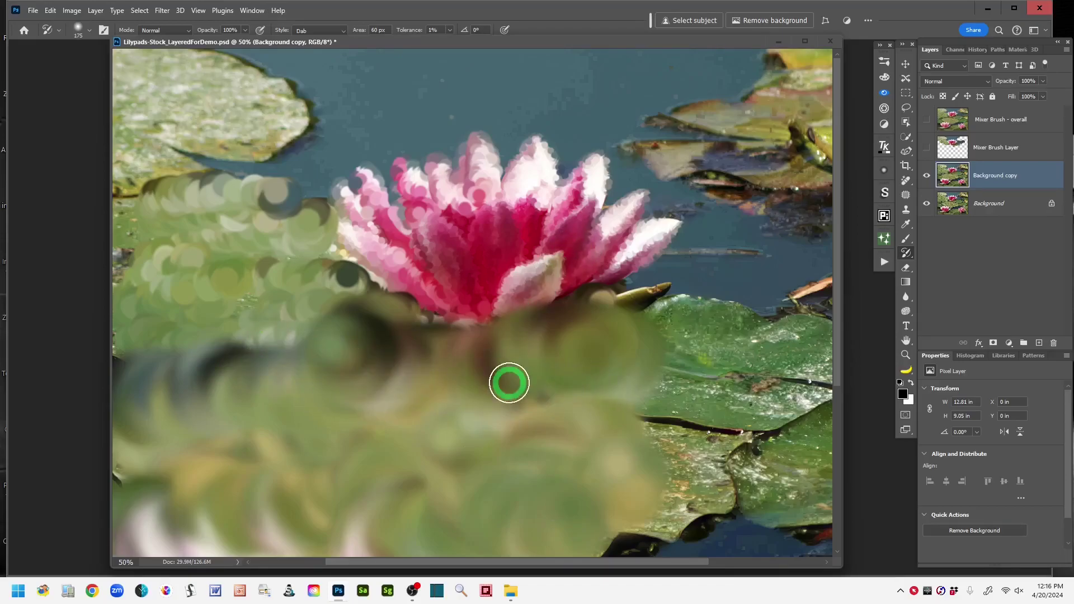
key(bracketleft)
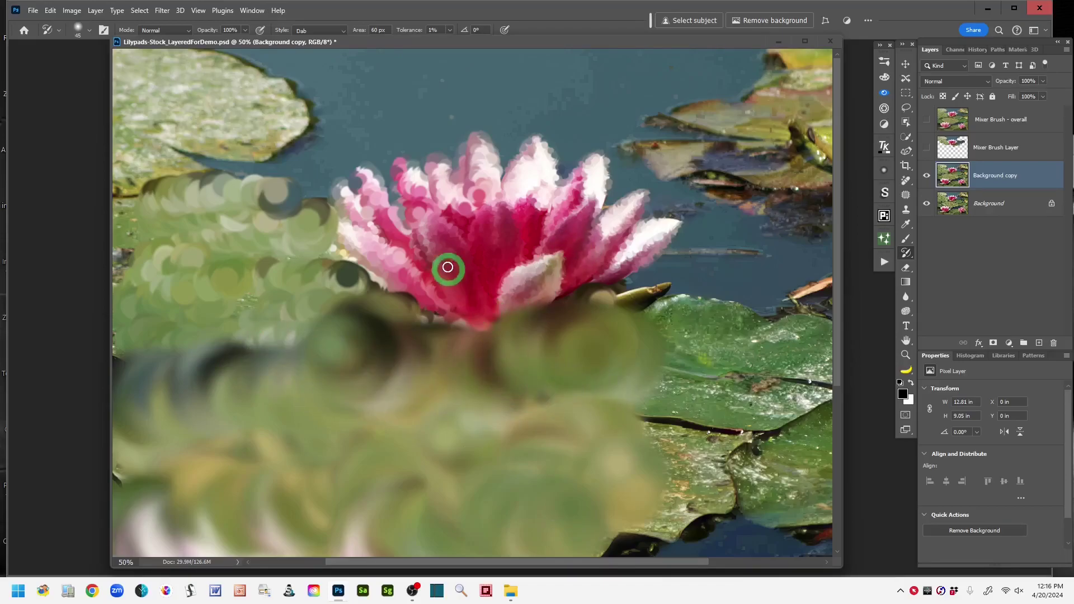
mouse_move(512, 414)
mouse_down()
mouse_move(602, 370)
mouse_move(526, 377)
mouse_move(604, 358)
mouse_move(506, 369)
mouse_move(609, 342)
mouse_move(503, 347)
mouse_move(605, 313)
mouse_move(524, 373)
mouse_move(561, 399)
mouse_move(691, 396)
mouse_move(554, 392)
mouse_move(701, 405)
mouse_move(587, 338)
mouse_move(686, 309)
mouse_move(591, 380)
mouse_move(482, 405)
mouse_move(666, 455)
mouse_move(471, 417)
mouse_move(639, 487)
mouse_move(487, 468)
mouse_move(724, 512)
mouse_move(521, 523)
mouse_move(464, 512)
mouse_move(677, 510)
mouse_move(504, 531)
mouse_move(532, 546)
mouse_move(646, 513)
mouse_move(386, 407)
mouse_move(480, 394)
mouse_move(481, 341)
mouse_move(386, 331)
mouse_move(488, 356)
mouse_move(386, 313)
mouse_move(325, 325)
mouse_move(422, 345)
mouse_move(302, 359)
mouse_move(470, 361)
mouse_move(350, 357)
mouse_move(456, 363)
mouse_move(321, 384)
mouse_move(515, 368)
mouse_move(335, 412)
mouse_move(437, 408)
mouse_move(336, 445)
mouse_move(470, 416)
mouse_move(335, 448)
mouse_move(509, 421)
mouse_move(337, 471)
mouse_move(444, 456)
mouse_move(369, 496)
mouse_move(477, 469)
mouse_move(390, 485)
mouse_move(472, 514)
mouse_move(373, 504)
mouse_move(523, 511)
mouse_up()
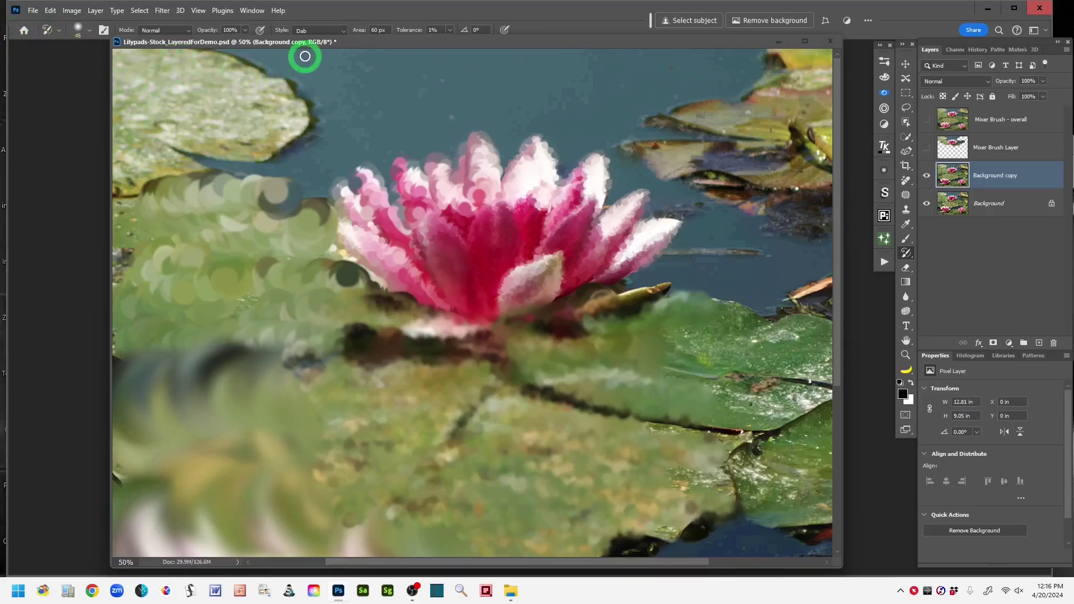
Switch the stroke style to Tight Short and repaint the top-left and right lily pads
click(343, 31)
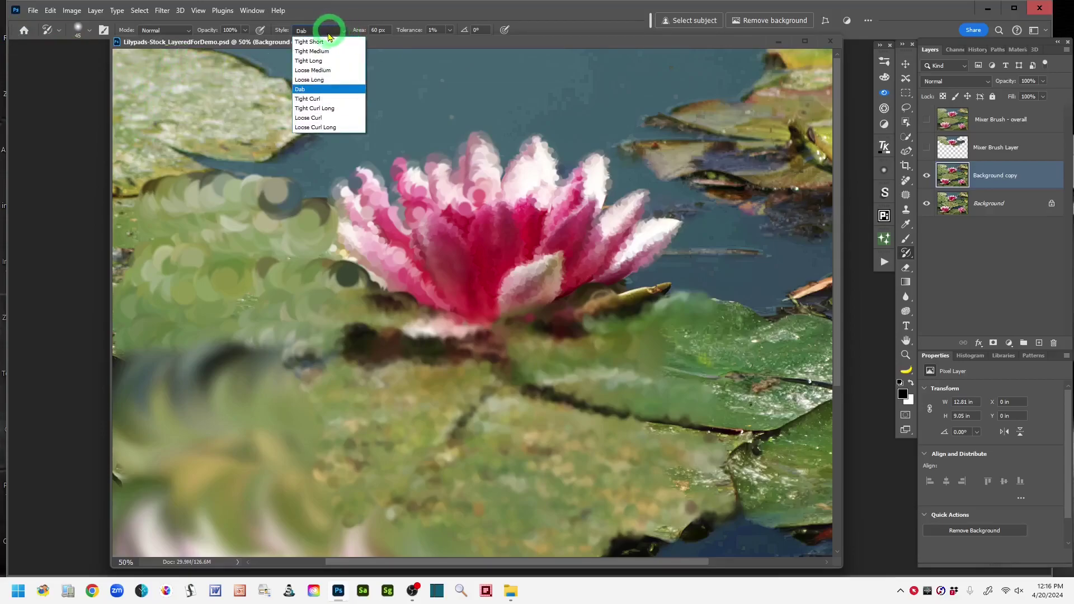
click(321, 42)
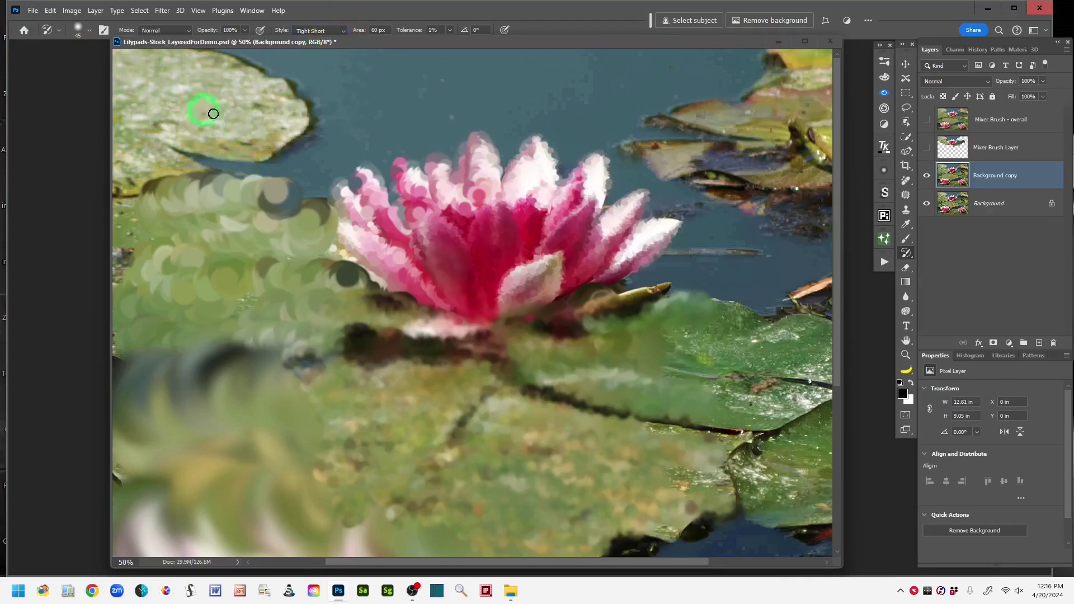
drag(214, 113, 288, 125)
mouse_move(642, 351)
mouse_down()
mouse_move(741, 345)
mouse_move(699, 374)
mouse_move(745, 381)
mouse_move(780, 375)
mouse_up()
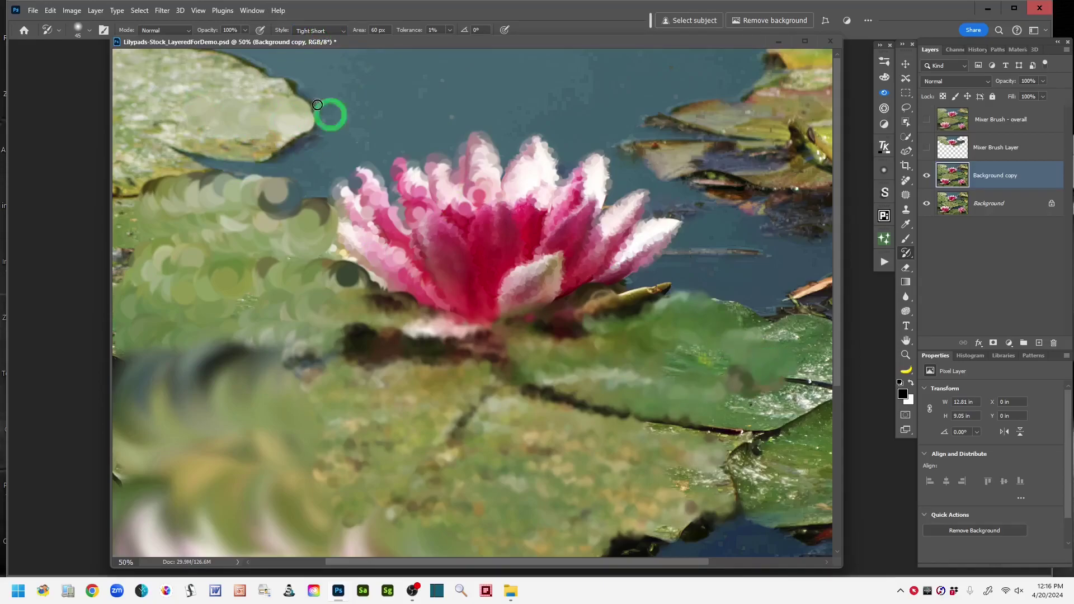
Use the Loose Curl Long style to swirl the lower pads, right pad and upper-right water
click(343, 31)
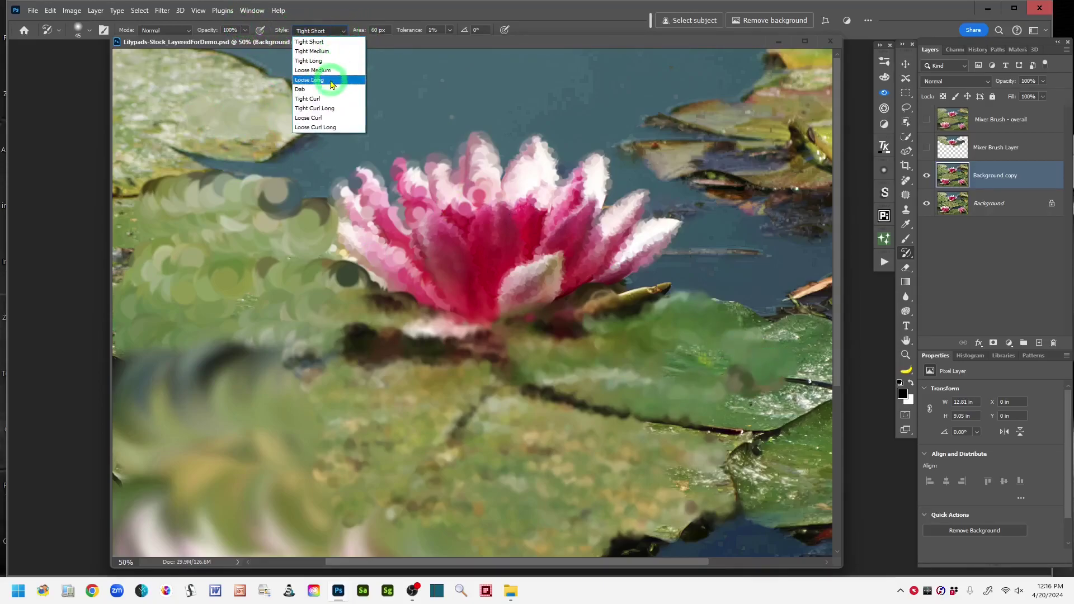
click(323, 127)
mouse_move(464, 397)
mouse_down()
mouse_move(567, 465)
mouse_move(338, 442)
mouse_move(429, 468)
mouse_move(686, 391)
mouse_up()
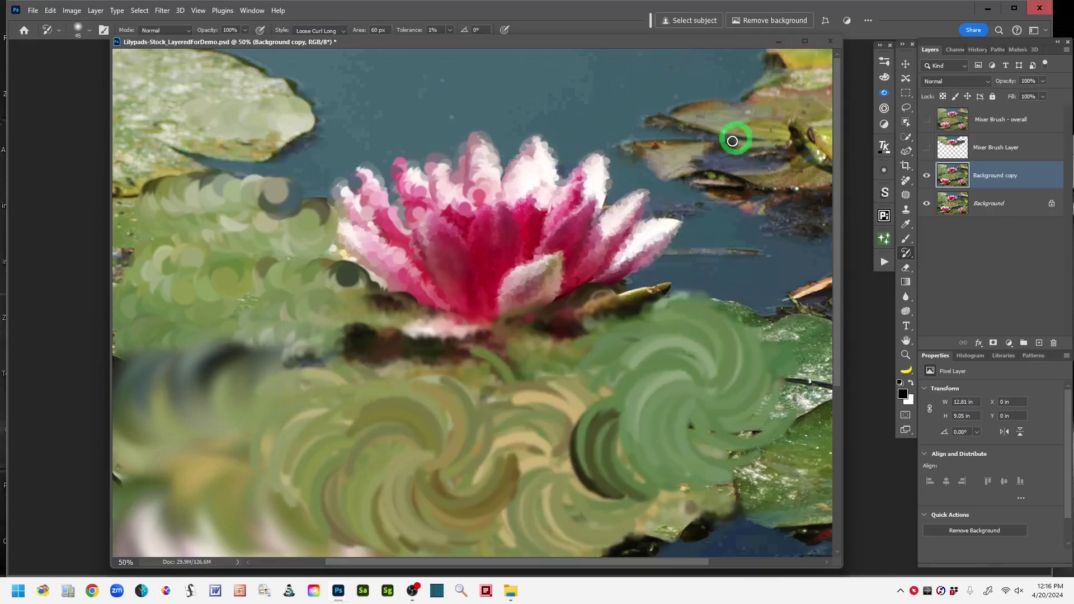
drag(727, 134, 752, 119)
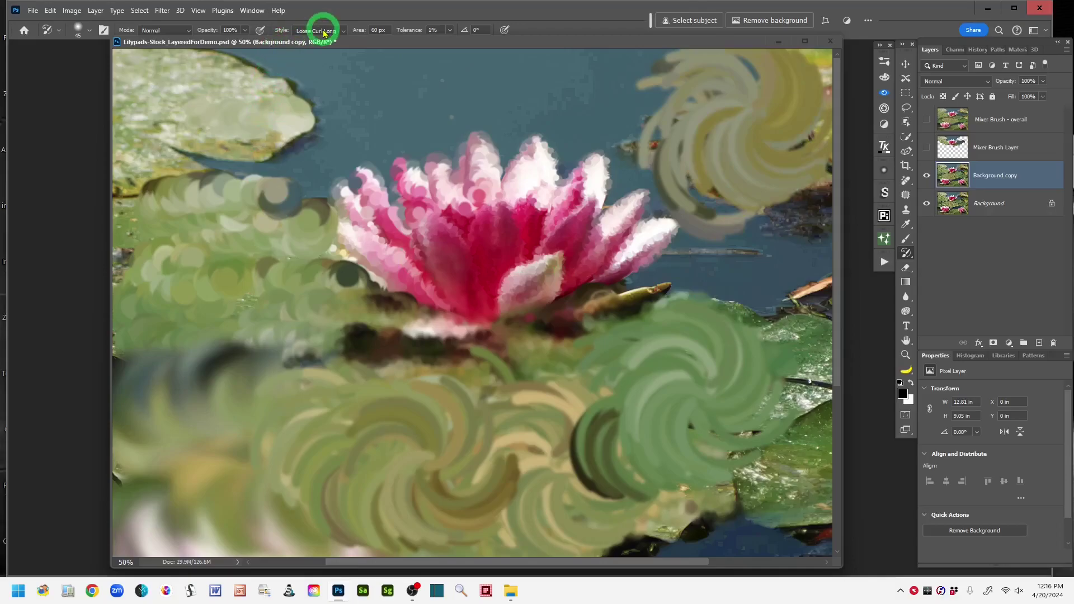
Set the stroke style back to Dab and maximize the Photoshop window
click(343, 31)
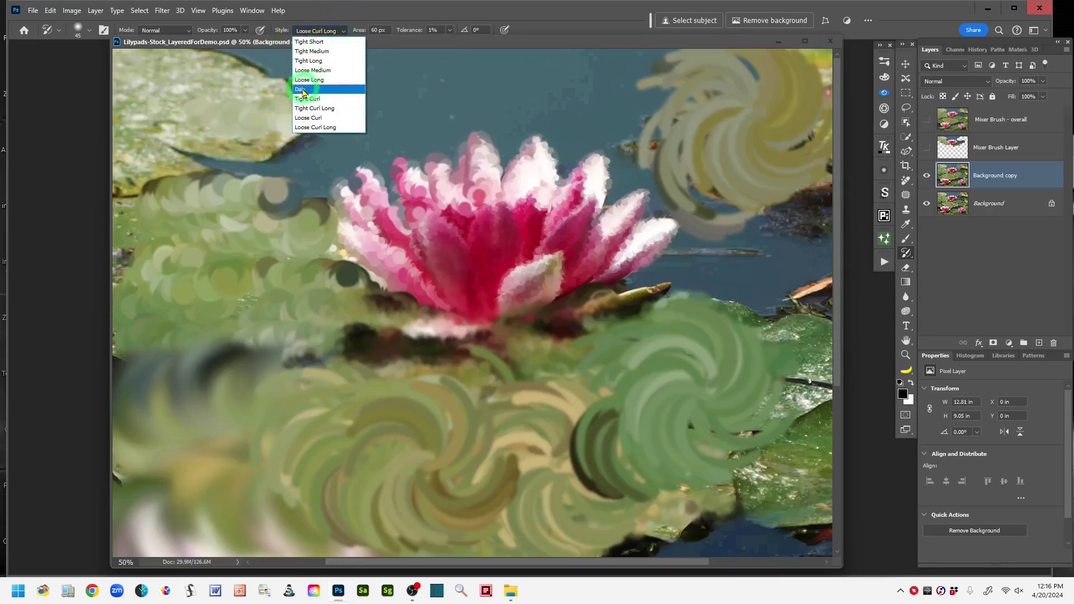
click(302, 88)
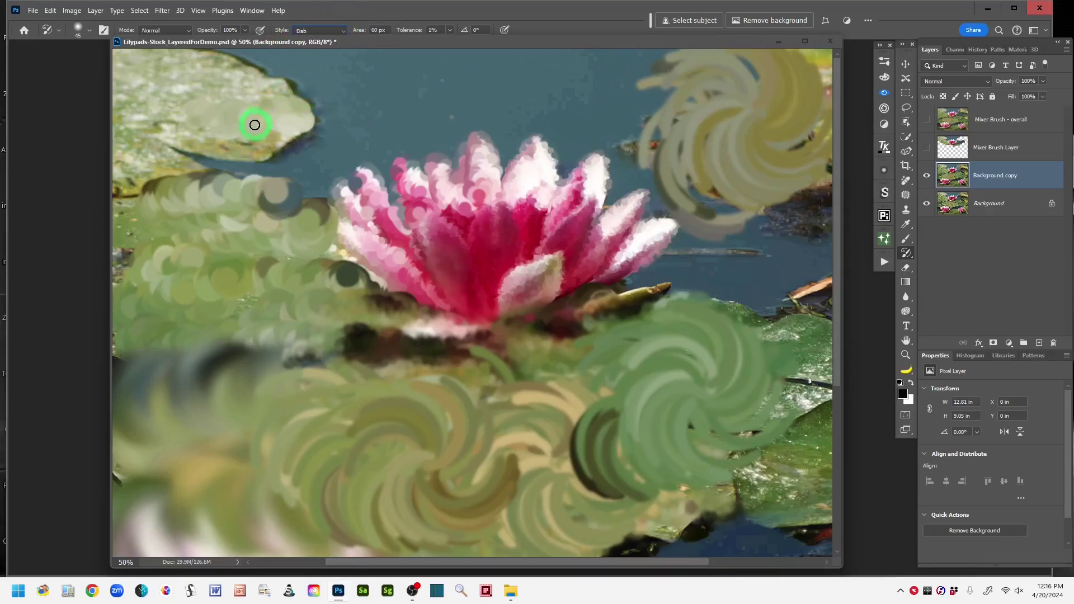
click(8, 122)
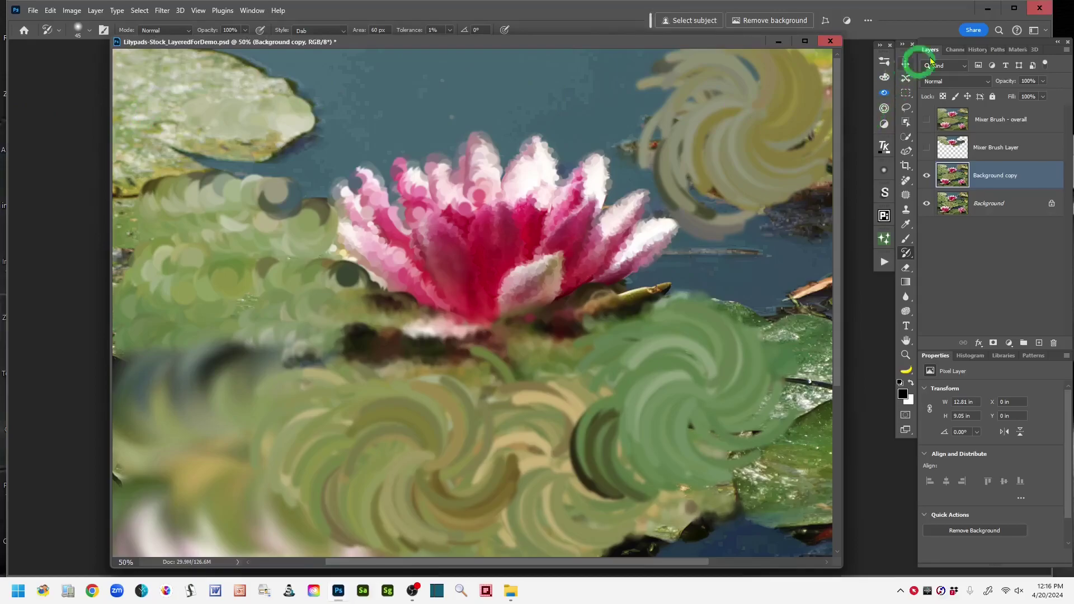
double_click(1056, 31)
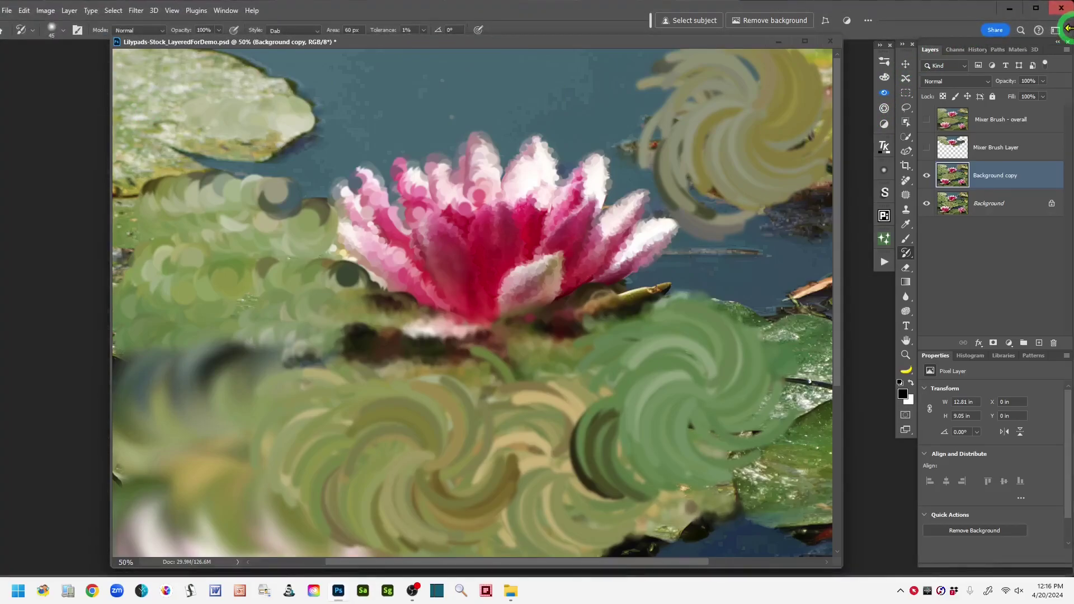
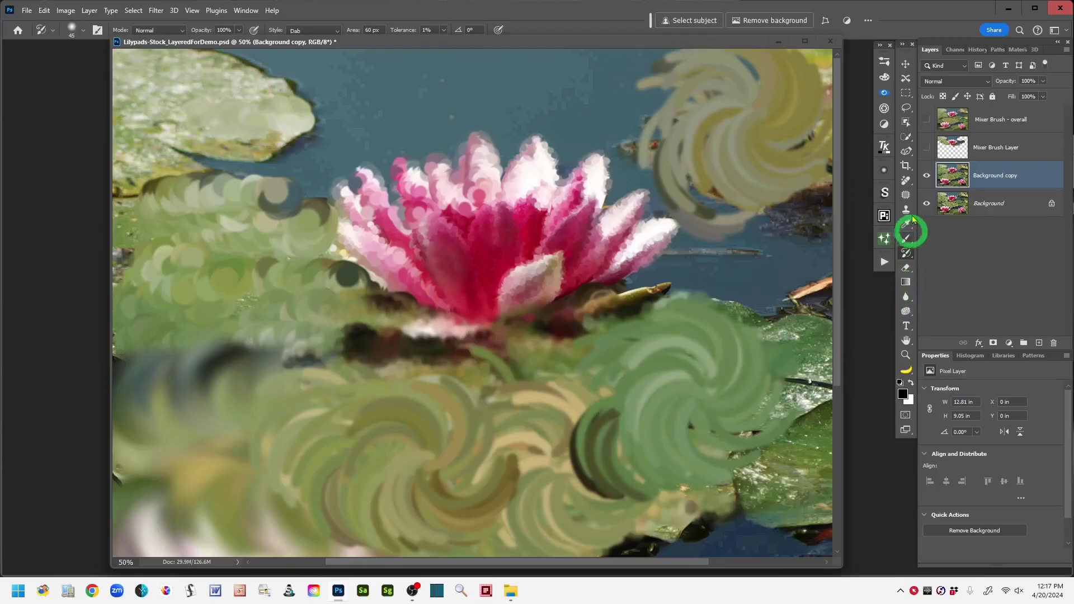
Use the History Brush to restore the original photo on the lily pad below the flower
right_click(907, 255)
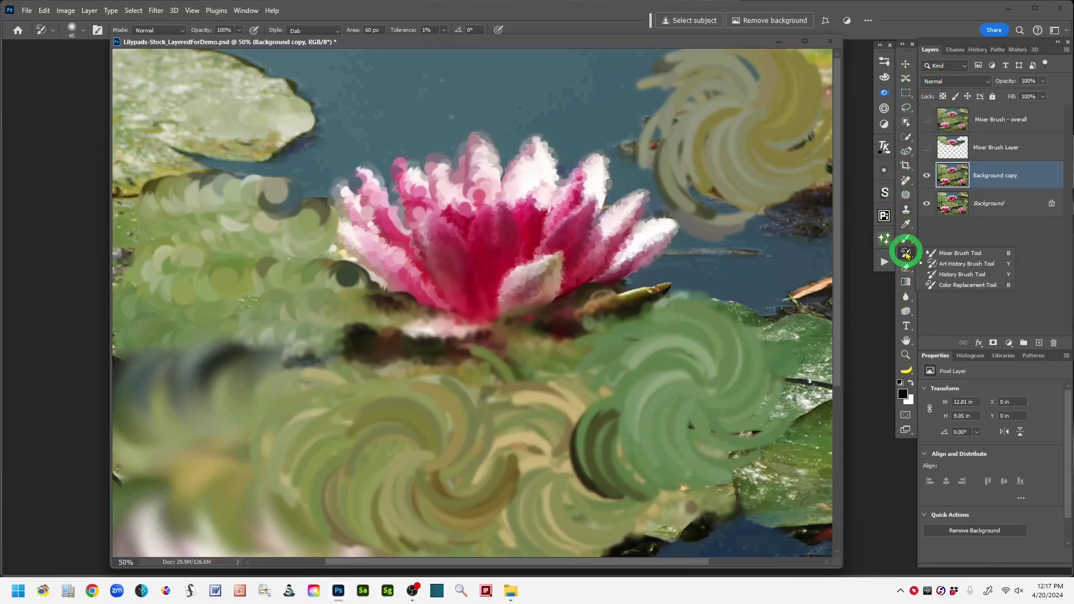
click(949, 275)
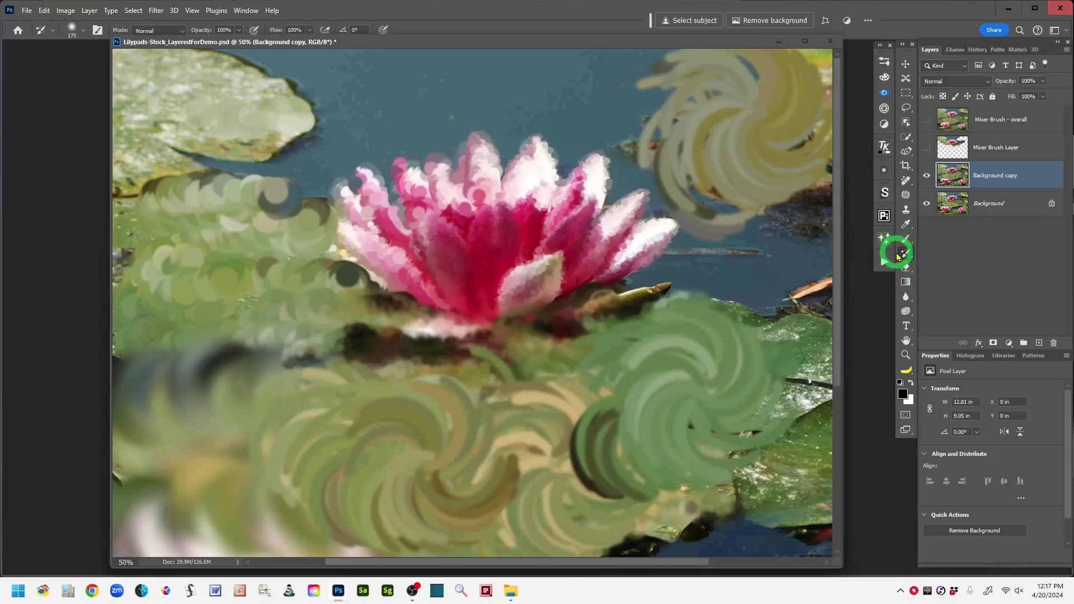
mouse_move(595, 403)
mouse_down()
mouse_move(696, 410)
mouse_move(599, 421)
mouse_move(670, 441)
mouse_move(574, 441)
mouse_move(669, 457)
mouse_move(582, 467)
mouse_move(708, 482)
mouse_move(574, 395)
mouse_move(724, 391)
mouse_move(612, 374)
mouse_move(709, 344)
mouse_move(623, 333)
mouse_move(698, 319)
mouse_move(758, 340)
mouse_move(632, 326)
mouse_move(774, 362)
mouse_move(697, 388)
mouse_move(773, 386)
mouse_move(683, 433)
mouse_move(759, 446)
mouse_move(684, 473)
mouse_move(751, 456)
mouse_move(549, 413)
mouse_move(566, 400)
mouse_move(364, 403)
mouse_move(547, 426)
mouse_move(278, 431)
mouse_move(550, 436)
mouse_move(303, 452)
mouse_move(360, 467)
mouse_move(537, 469)
mouse_move(283, 476)
mouse_move(468, 479)
mouse_move(320, 500)
mouse_move(546, 498)
mouse_move(380, 514)
mouse_move(604, 516)
mouse_move(466, 524)
mouse_move(524, 535)
mouse_move(677, 515)
mouse_up()
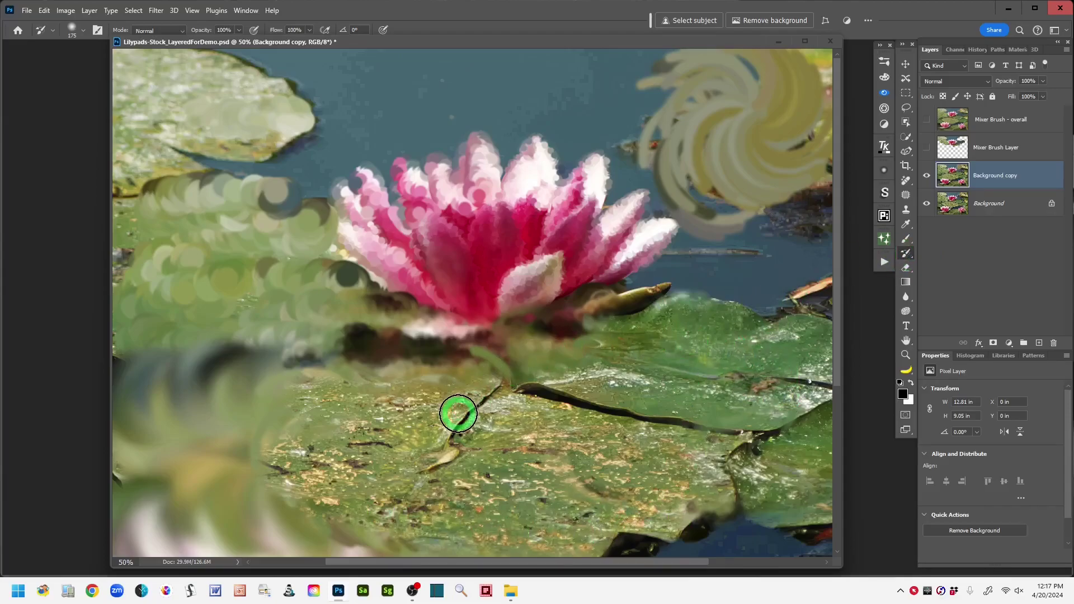
Paint Art History Brush dabs over the lily pad below the flower and the upper-right petal tip
right_click(908, 255)
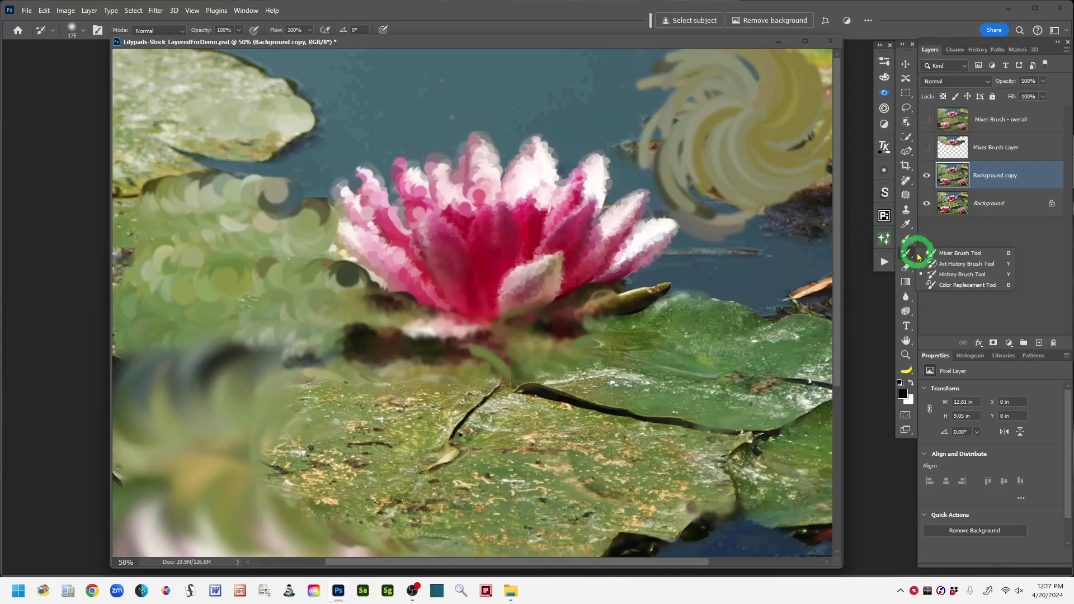
click(947, 265)
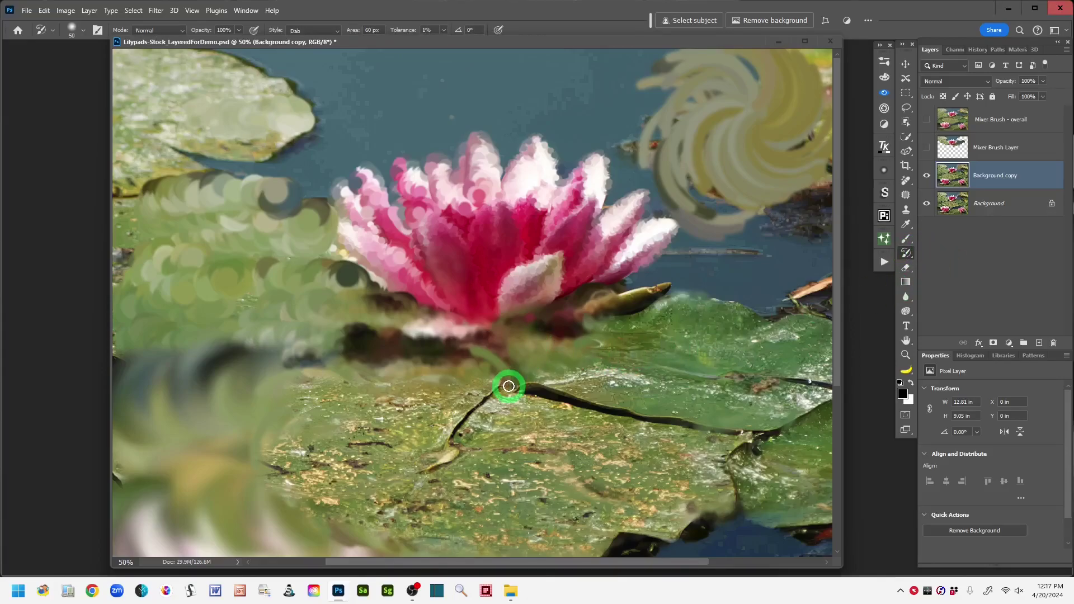
mouse_move(508, 386)
mouse_down()
mouse_move(446, 387)
mouse_move(511, 391)
mouse_move(453, 398)
mouse_move(339, 386)
mouse_move(372, 372)
mouse_move(339, 385)
mouse_move(377, 376)
mouse_move(227, 374)
mouse_move(382, 430)
mouse_move(314, 428)
mouse_move(385, 402)
mouse_move(330, 390)
mouse_move(309, 424)
mouse_move(376, 386)
mouse_move(323, 402)
mouse_move(333, 265)
mouse_move(356, 287)
mouse_move(363, 337)
mouse_move(295, 465)
mouse_move(425, 454)
mouse_move(305, 462)
mouse_move(381, 445)
mouse_move(323, 485)
mouse_move(410, 480)
mouse_move(332, 497)
mouse_move(379, 503)
mouse_move(296, 509)
mouse_move(282, 483)
mouse_move(434, 520)
mouse_move(385, 524)
mouse_move(437, 487)
mouse_move(439, 422)
mouse_move(408, 431)
mouse_move(540, 400)
mouse_move(520, 396)
mouse_move(411, 489)
mouse_move(517, 417)
mouse_move(420, 519)
mouse_move(499, 470)
mouse_move(497, 521)
mouse_move(530, 440)
mouse_move(509, 393)
mouse_move(671, 421)
mouse_move(539, 403)
mouse_move(624, 392)
mouse_move(665, 404)
mouse_move(545, 388)
mouse_move(732, 365)
mouse_move(610, 337)
mouse_move(756, 319)
mouse_move(660, 313)
mouse_move(722, 302)
mouse_move(556, 319)
mouse_move(667, 290)
mouse_move(560, 388)
mouse_move(462, 359)
mouse_move(309, 335)
mouse_move(443, 323)
mouse_move(388, 276)
mouse_move(333, 333)
mouse_move(361, 344)
mouse_move(356, 366)
mouse_move(373, 387)
mouse_move(463, 401)
mouse_up()
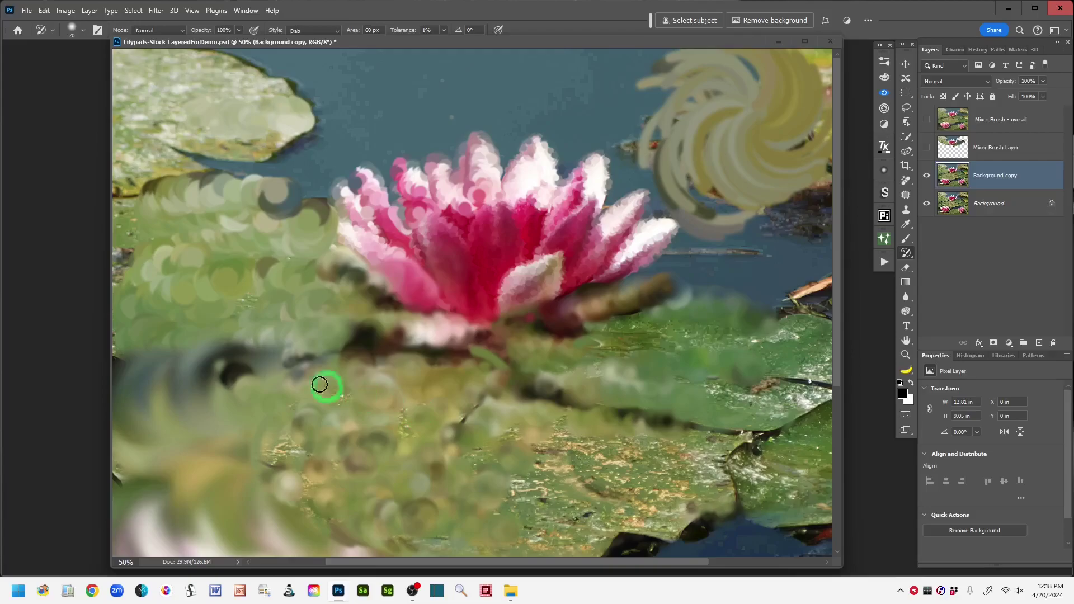
click(656, 221)
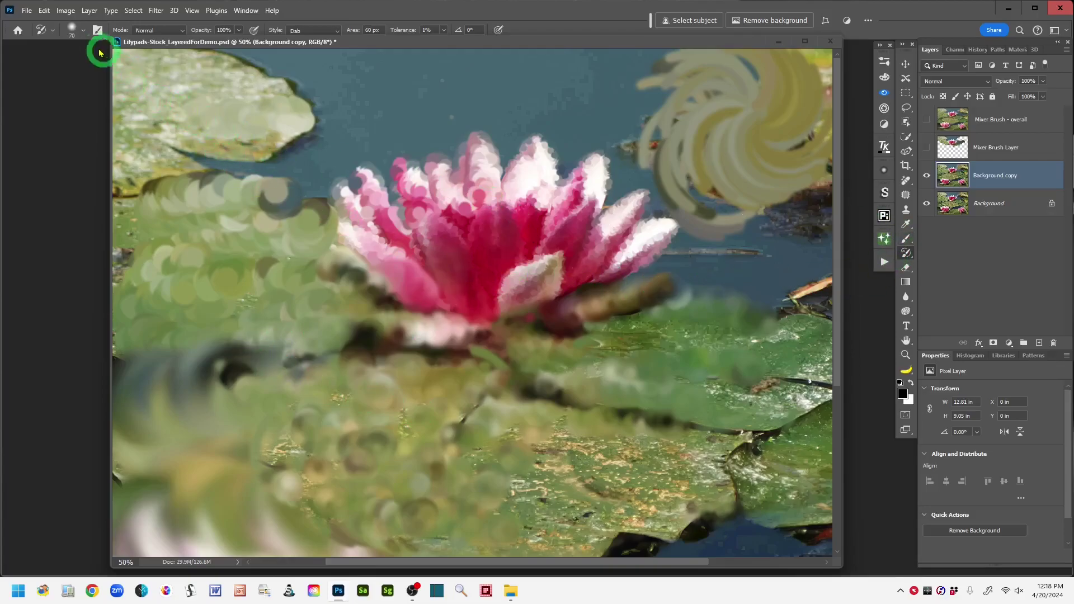
Choose a Texturelabs_Extended art history preset and repaint the flower with streaky strokes
click(84, 35)
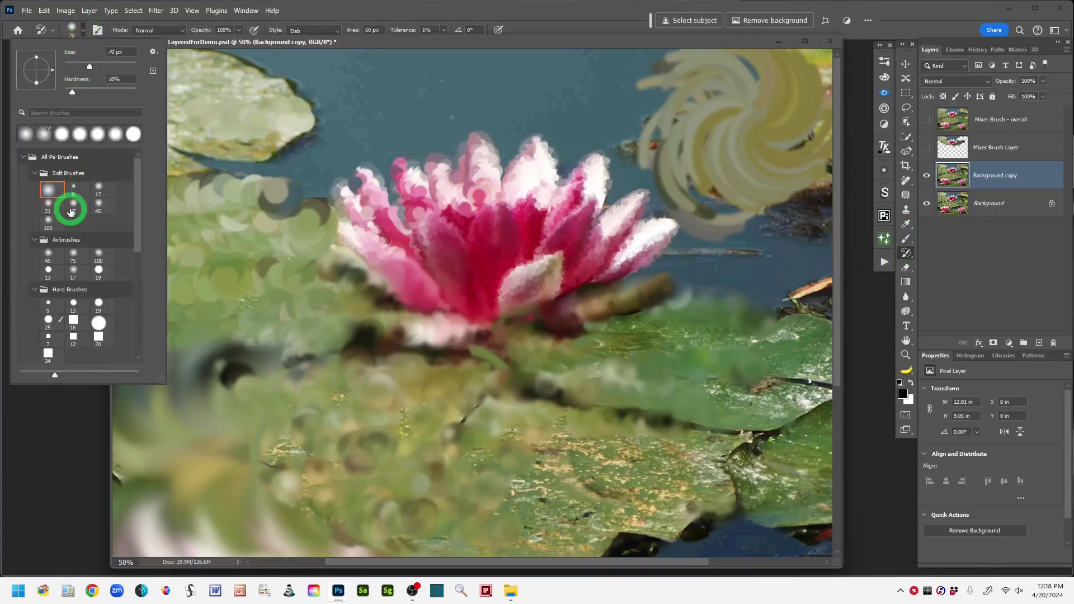
drag(140, 197, 141, 296)
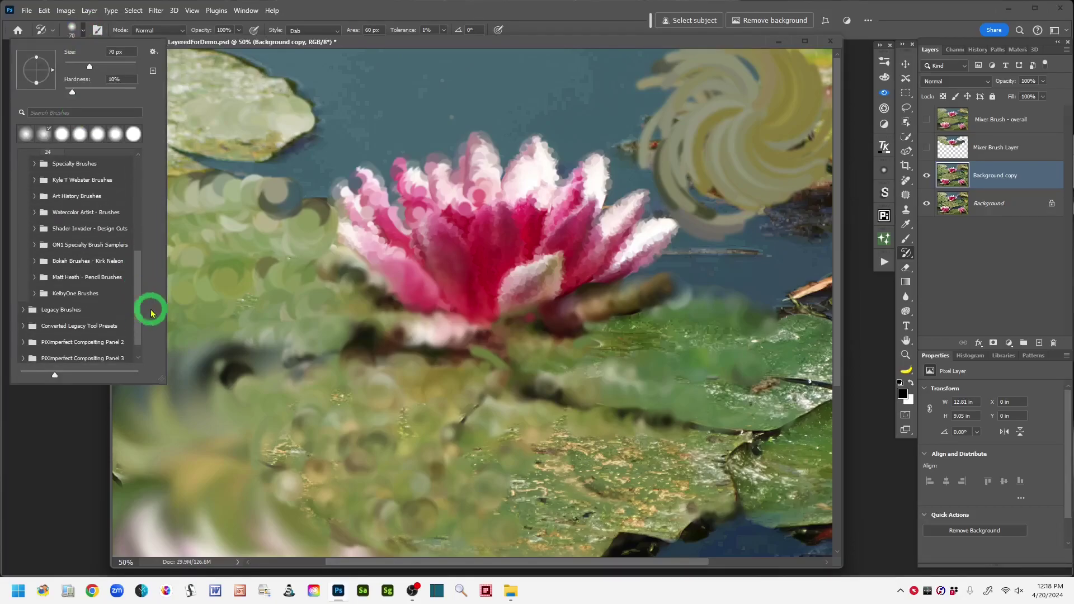
click(34, 196)
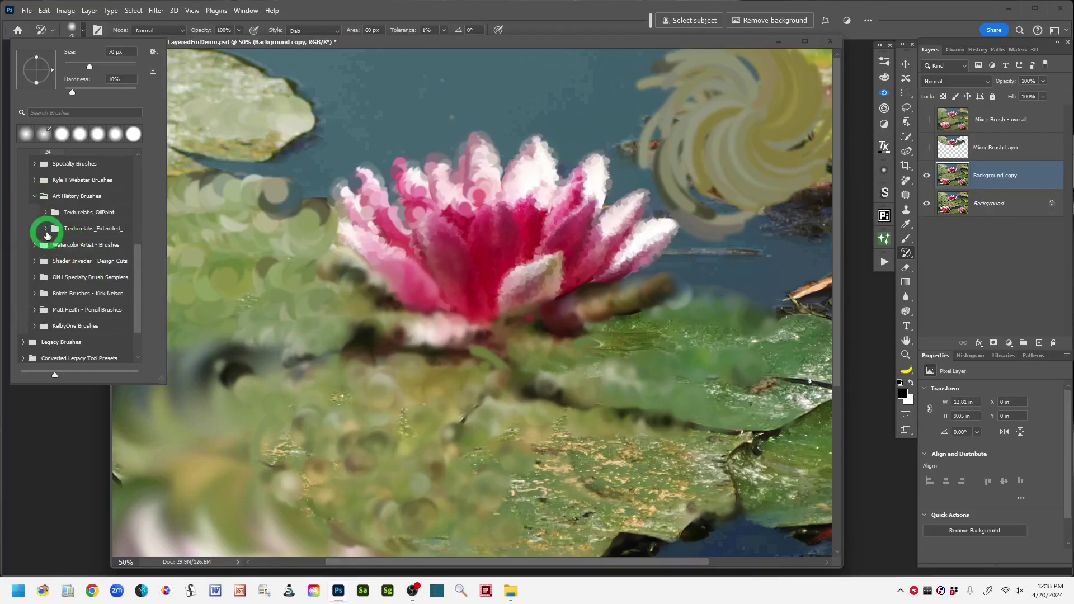
click(46, 229)
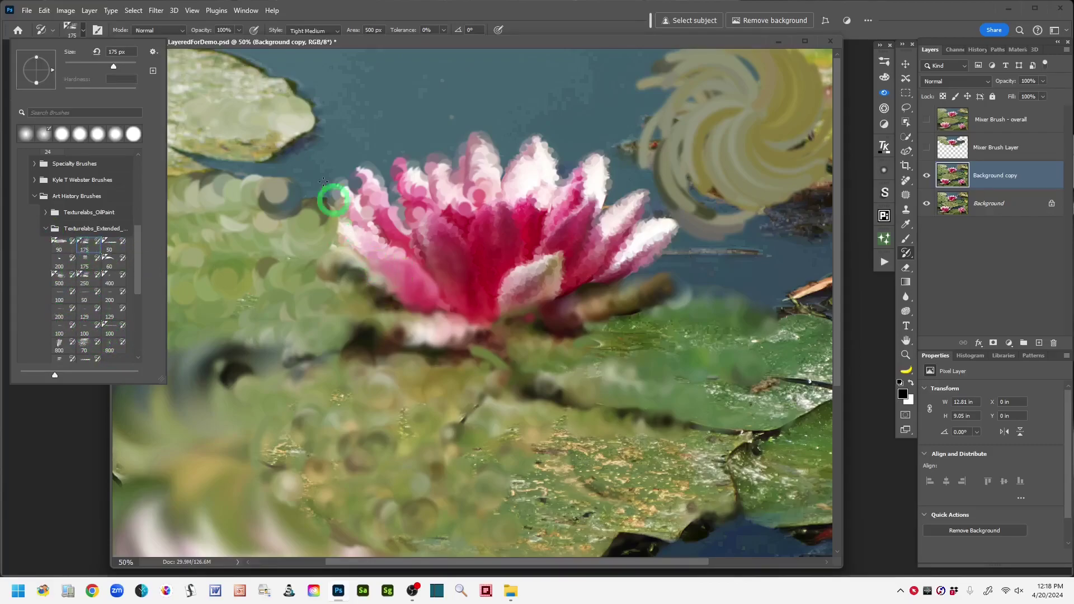
click(494, 8)
mouse_move(353, 226)
mouse_down()
mouse_move(450, 231)
mouse_move(409, 303)
mouse_move(522, 291)
mouse_move(499, 255)
mouse_move(534, 202)
mouse_move(608, 290)
mouse_move(635, 274)
mouse_move(567, 353)
mouse_move(650, 379)
mouse_move(559, 442)
mouse_move(651, 498)
mouse_move(428, 447)
mouse_move(325, 454)
mouse_move(218, 263)
mouse_move(180, 253)
mouse_move(191, 131)
mouse_move(178, 114)
mouse_move(214, 89)
mouse_move(252, 131)
mouse_move(668, 159)
mouse_move(735, 143)
mouse_move(707, 141)
mouse_up()
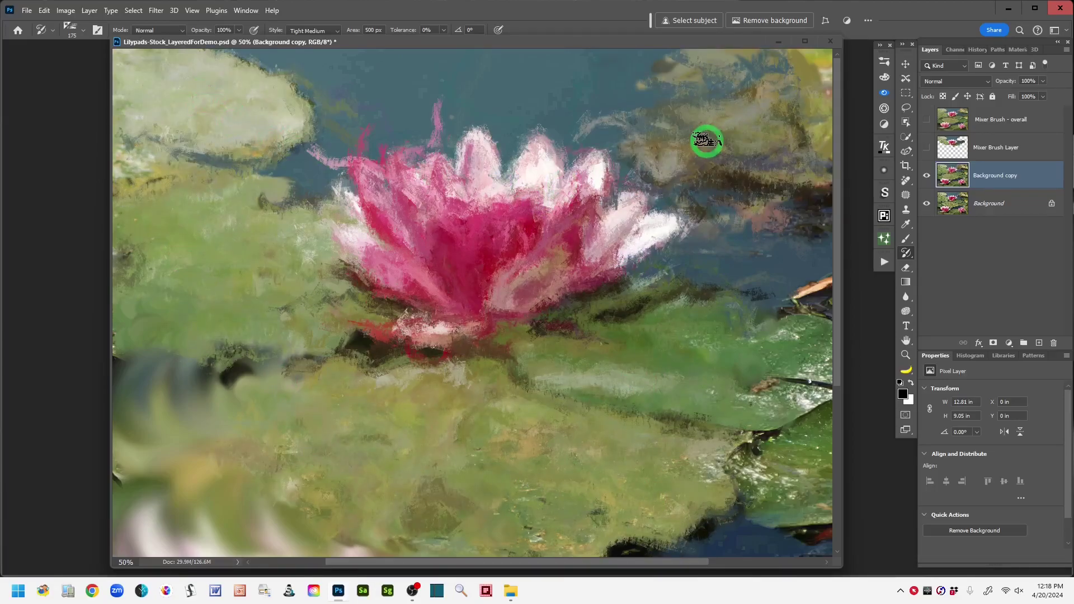
Paint streaky strokes over the lower-left lily and surrounding pads, undoing a stray smear on the upper lily
key(ctrl+minus)
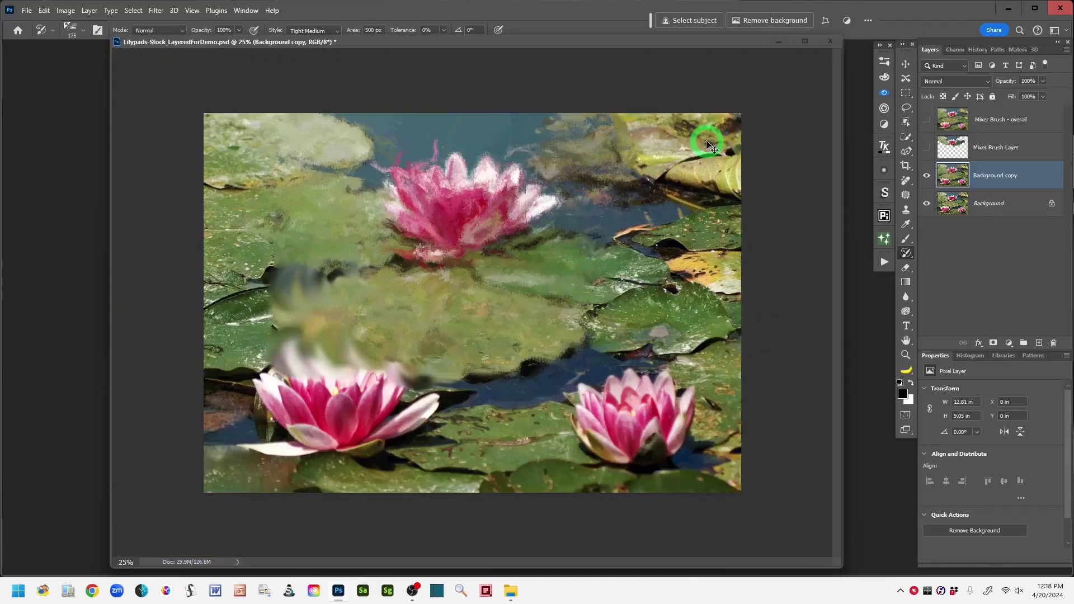
mouse_move(374, 396)
mouse_down()
mouse_move(276, 379)
mouse_move(371, 412)
mouse_move(247, 439)
mouse_move(382, 478)
mouse_move(371, 468)
mouse_move(446, 444)
mouse_move(551, 442)
mouse_up()
mouse_move(218, 240)
mouse_down()
mouse_move(247, 168)
mouse_move(192, 250)
mouse_move(253, 327)
mouse_move(215, 343)
mouse_move(450, 277)
mouse_move(593, 266)
mouse_move(637, 282)
mouse_move(581, 334)
mouse_move(703, 322)
mouse_move(449, 245)
mouse_move(520, 232)
mouse_move(490, 240)
mouse_up()
key(bracketleft)
key(bracketleft)
mouse_move(480, 240)
mouse_down()
mouse_move(490, 215)
mouse_move(474, 244)
mouse_move(515, 210)
mouse_move(440, 202)
mouse_up()
key(ctrl+z)
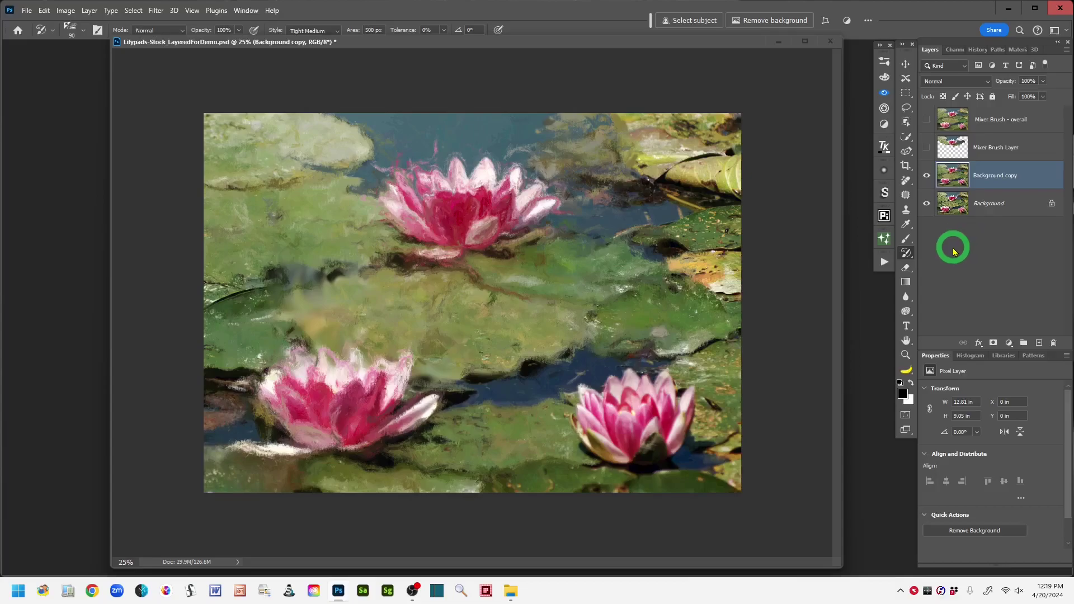
key(ctrl+plus)
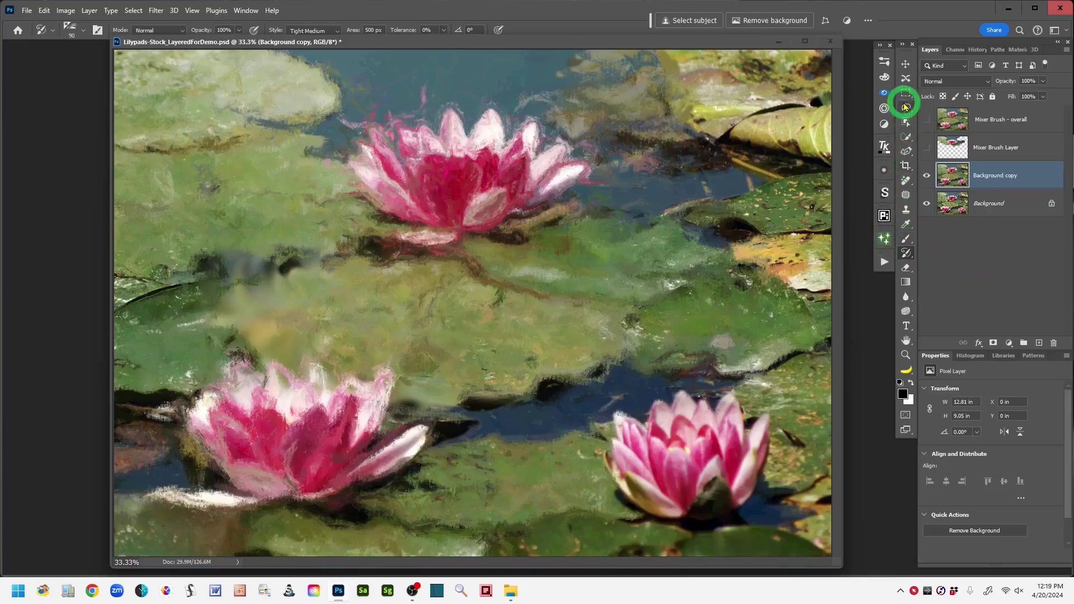
Duplicate the Background copy layer, rename it 'Texturize Layer', and hide the two Mixer Brush layers
click(906, 112)
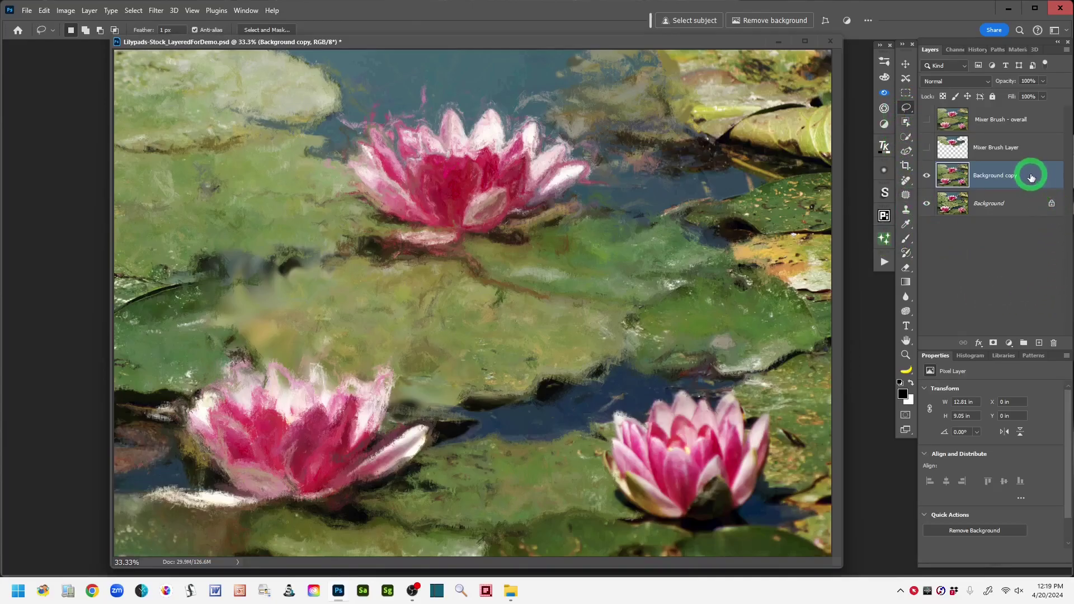
drag(1032, 177, 1038, 343)
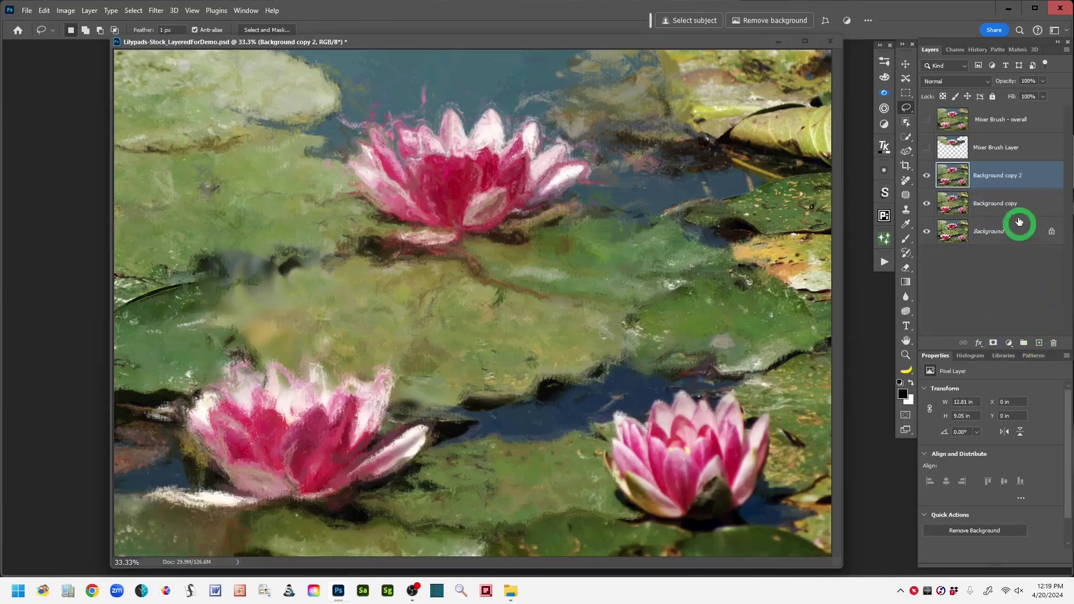
double_click(992, 177)
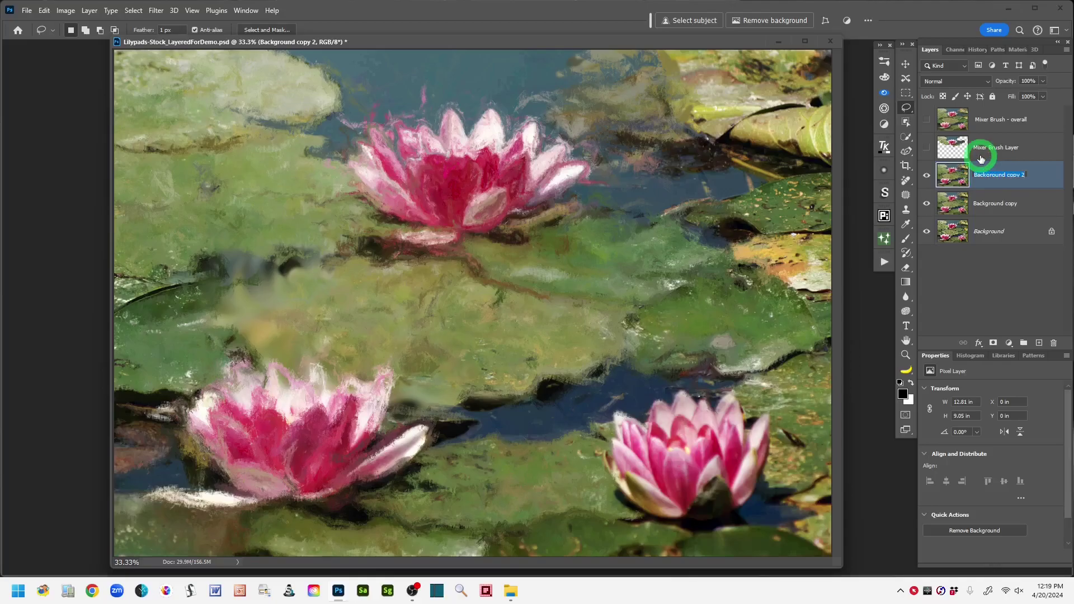
text(Texturize Layer)
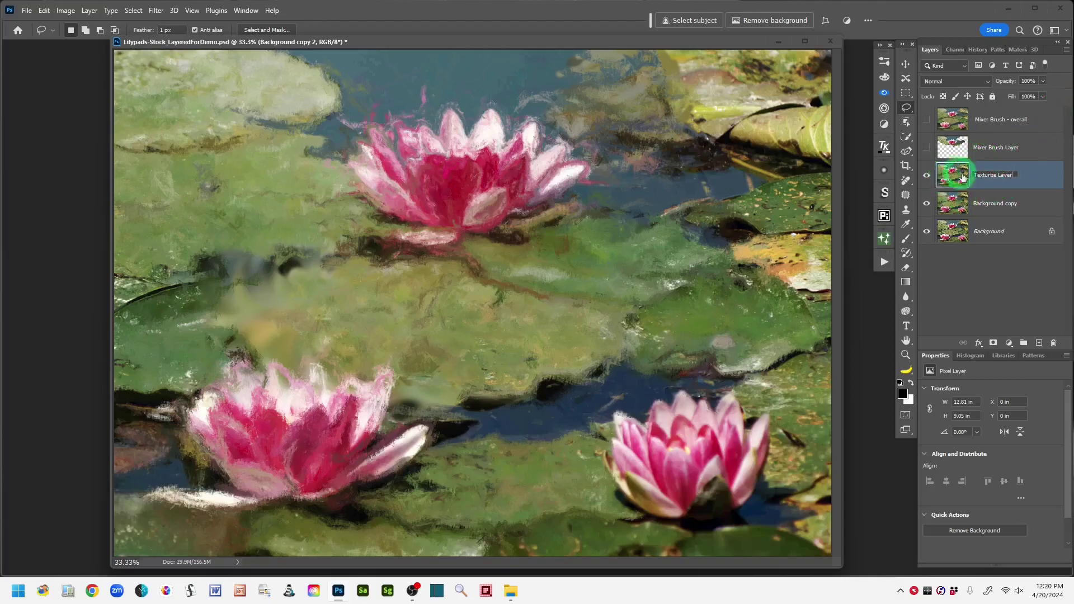
click(1039, 176)
click(957, 177)
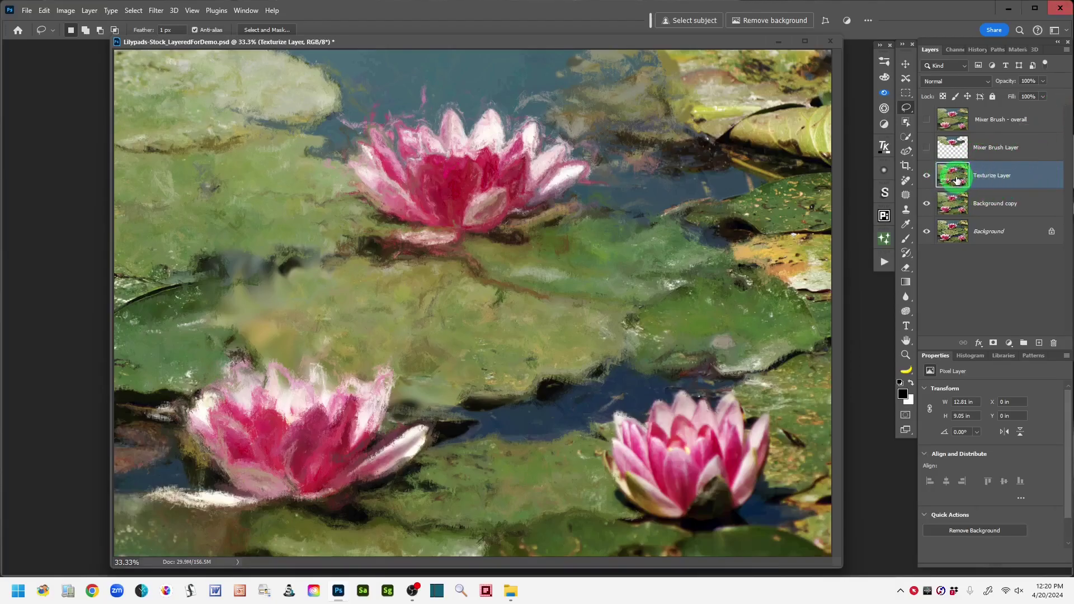
click(955, 178)
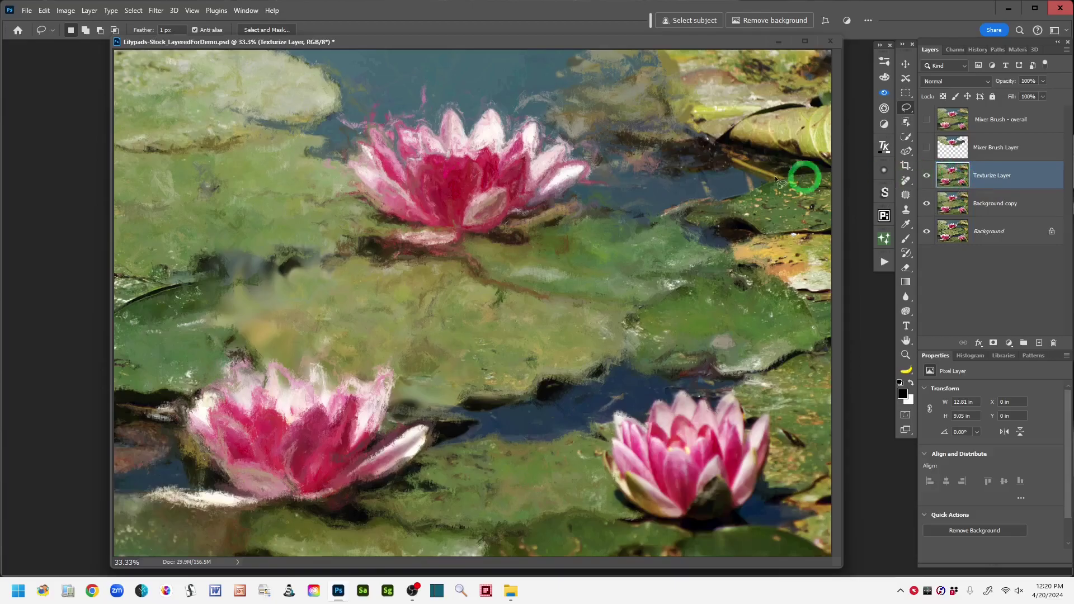
Open the Texturizer filter on the layer and set its preview zoom to 50%
click(157, 12)
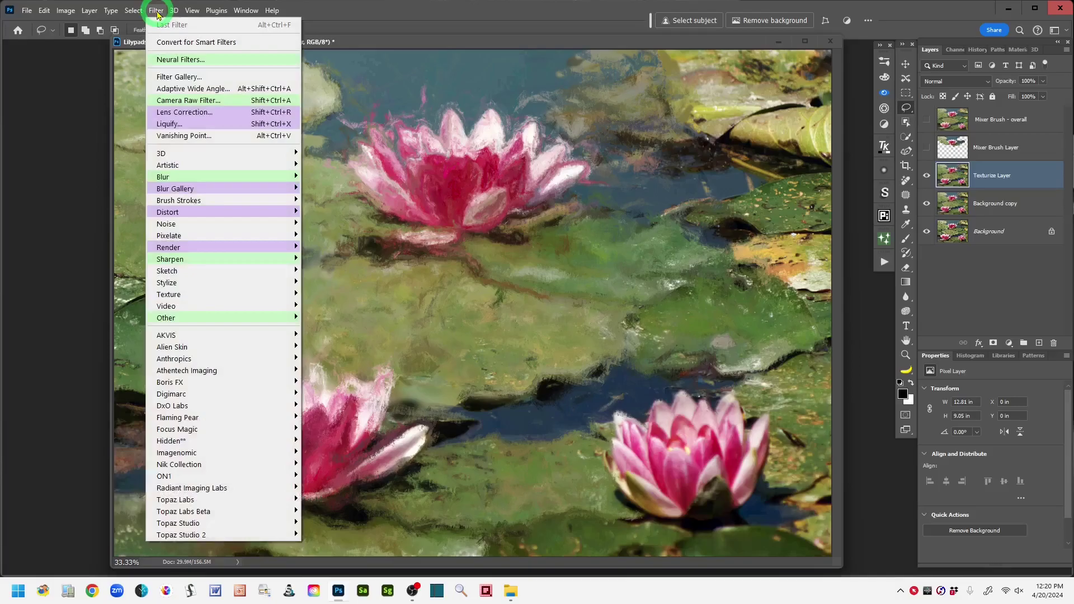
mouse_move(199, 299)
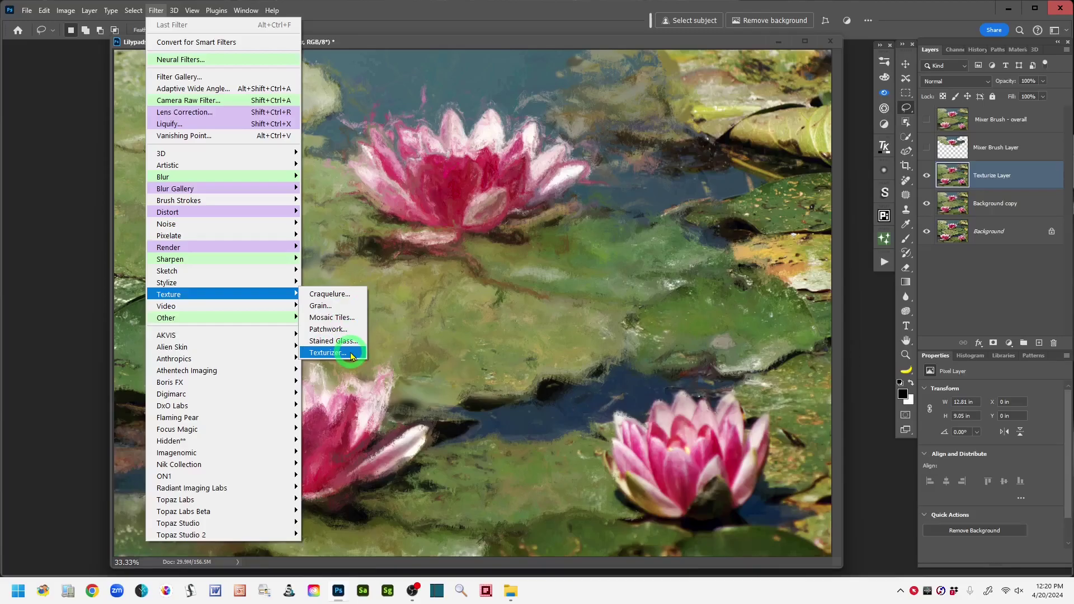
click(351, 354)
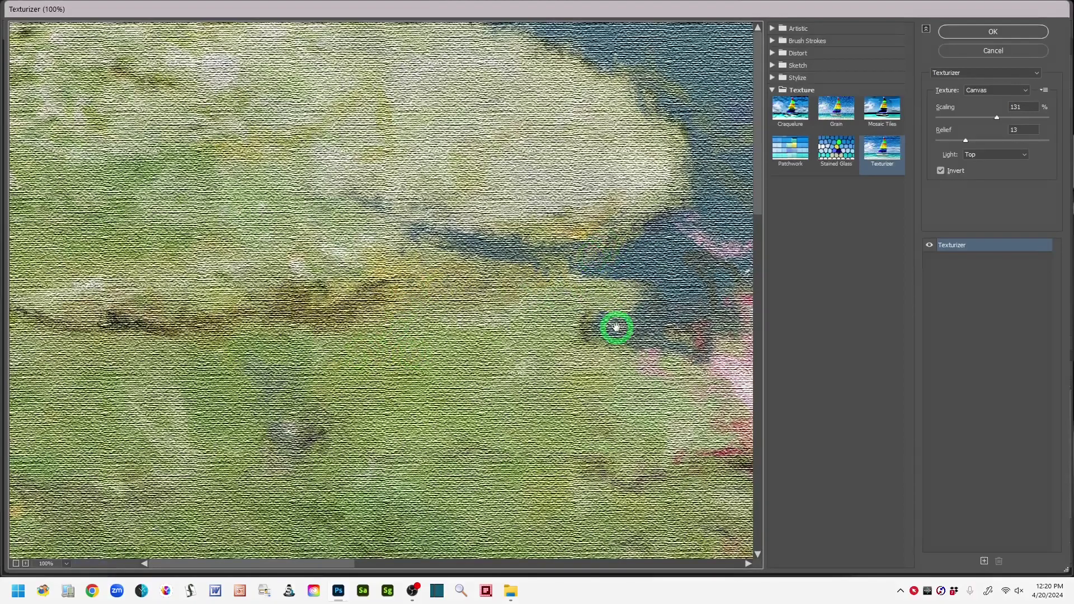
alt+click(616, 327)
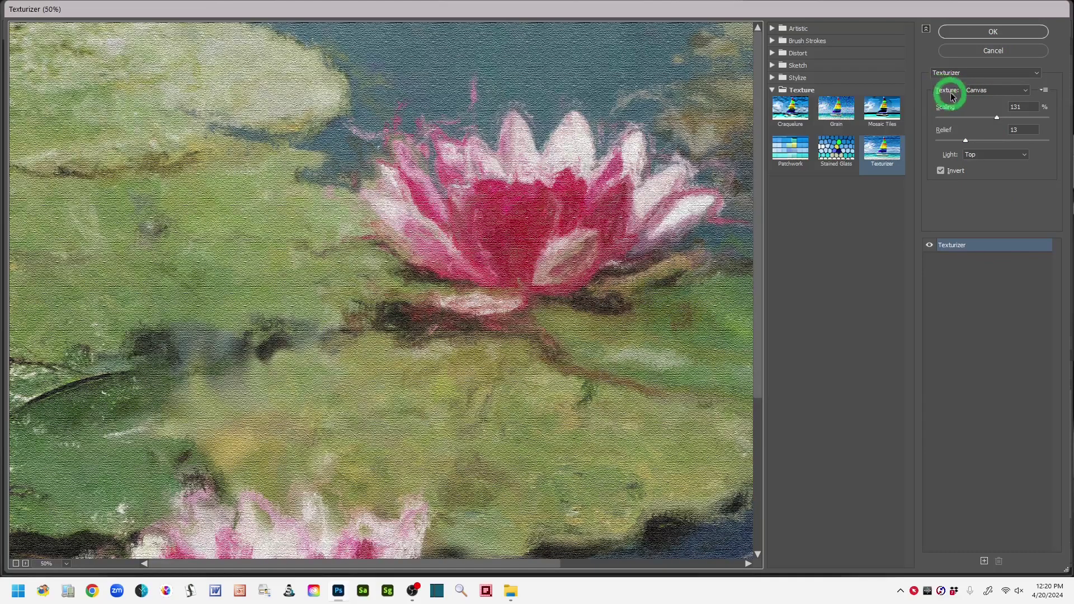
Compare the Burlap and Sandstone textures, then settle on Canvas
click(1027, 91)
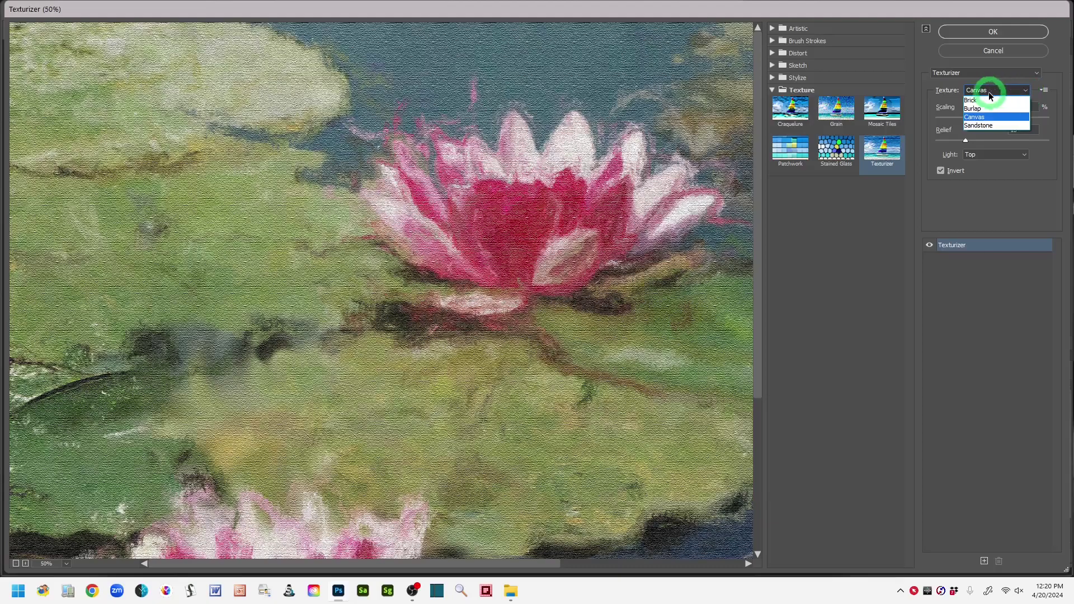
click(977, 109)
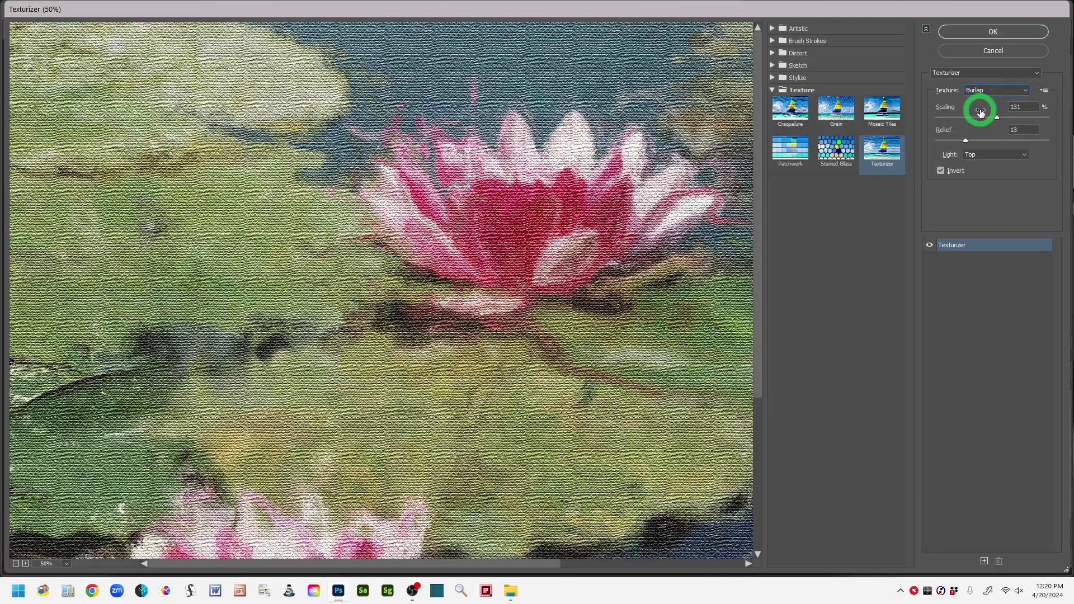
click(1024, 91)
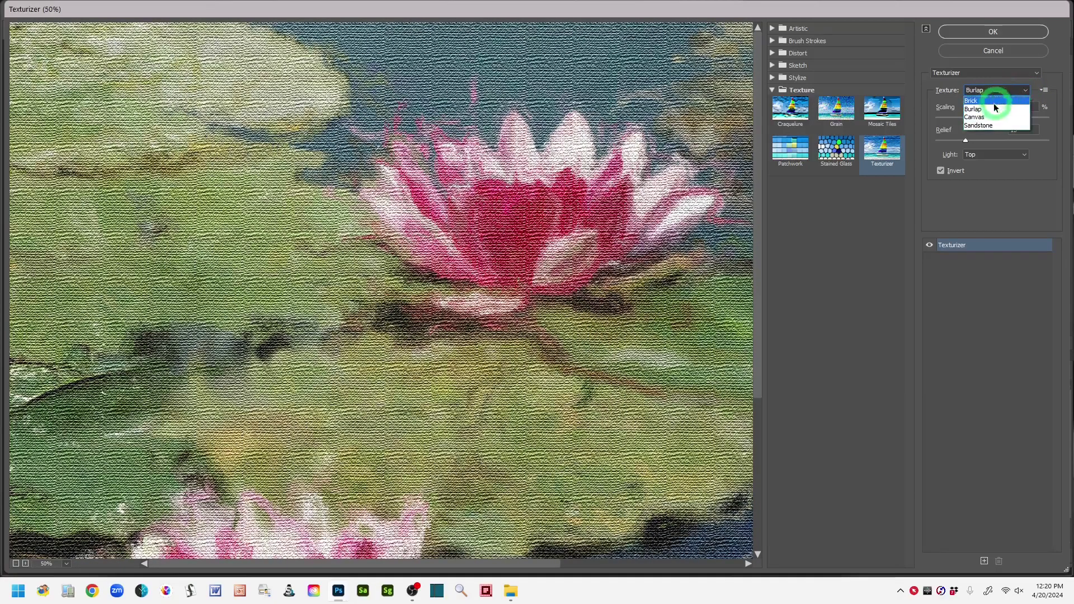
click(976, 117)
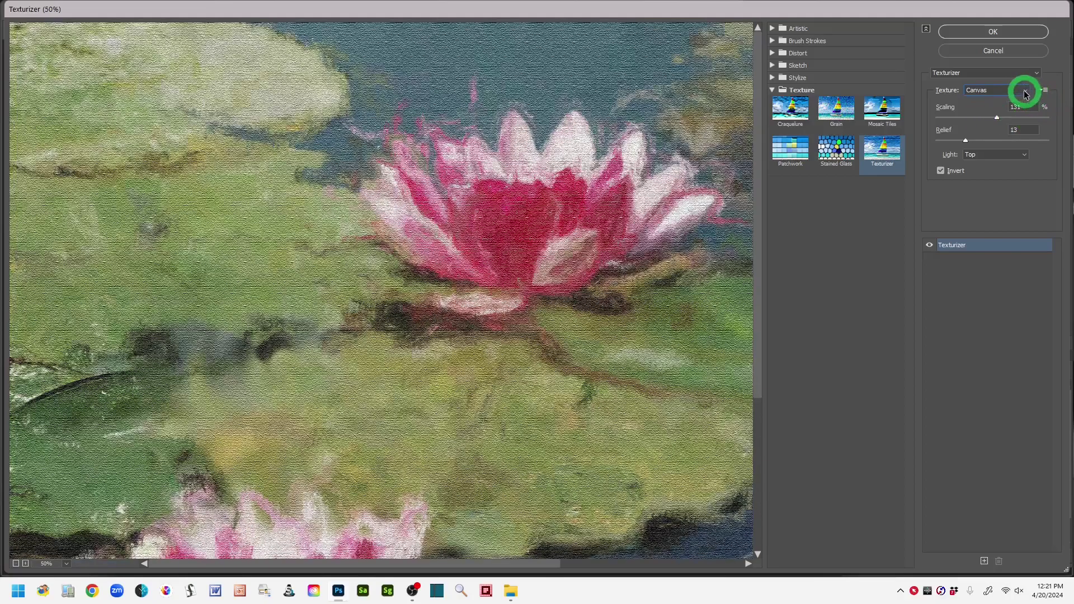
click(1025, 93)
click(991, 125)
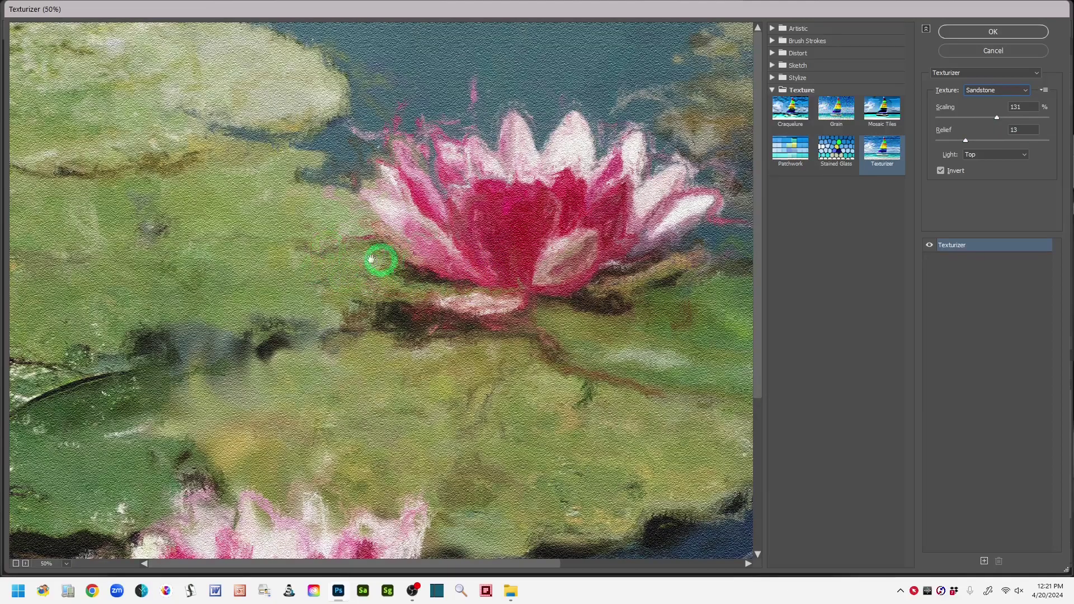
click(1019, 91)
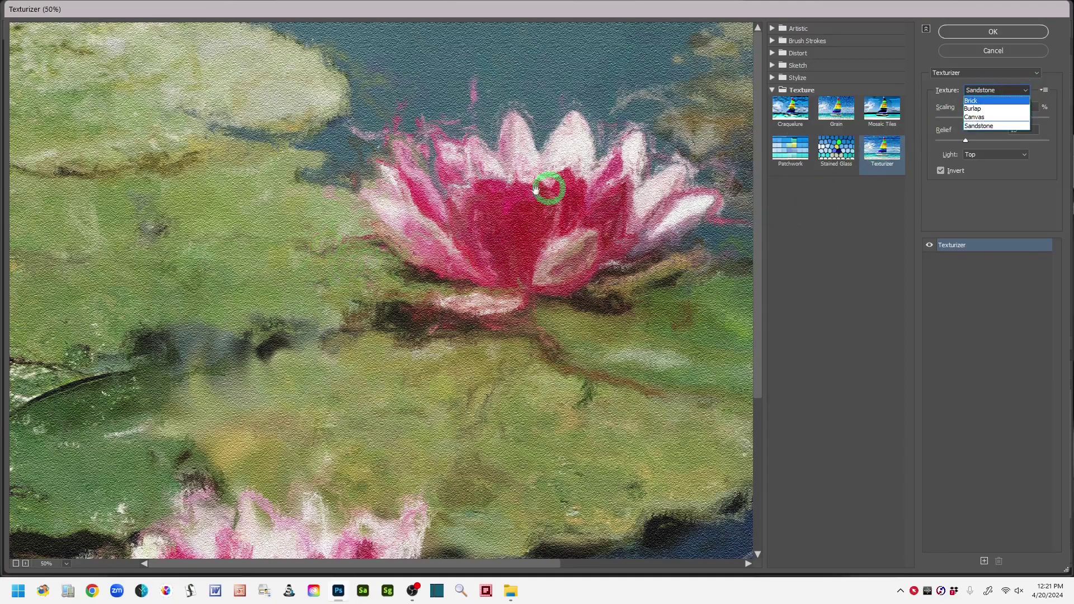
click(982, 118)
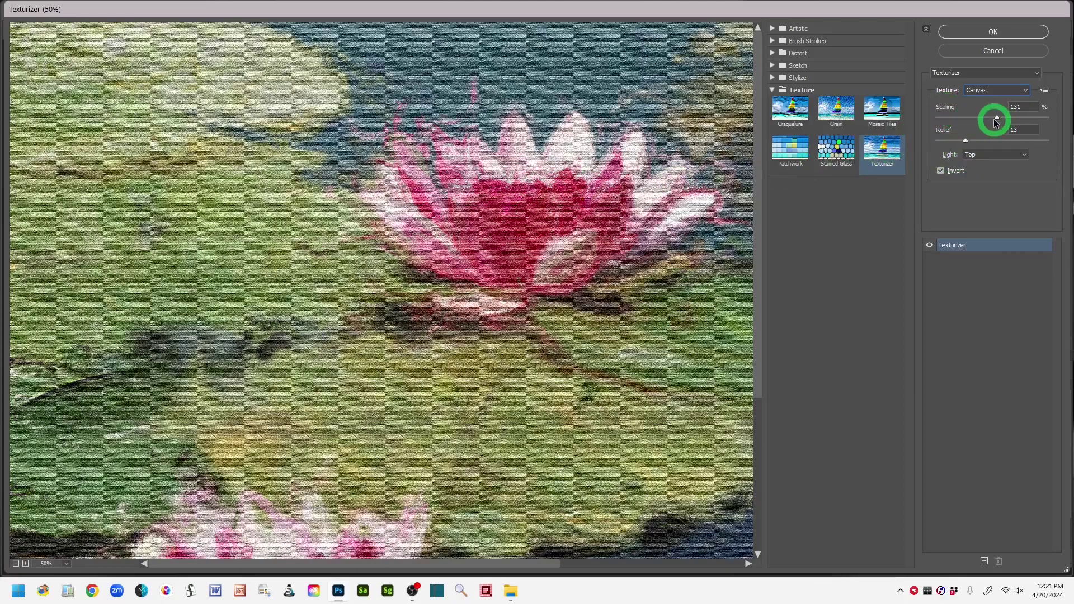
Set the Canvas texture to 106% scaling, relief 13 and Top light, then apply it
mouse_move(998, 122)
mouse_down()
mouse_move(952, 124)
mouse_move(1004, 130)
mouse_move(1014, 116)
mouse_move(981, 127)
mouse_up()
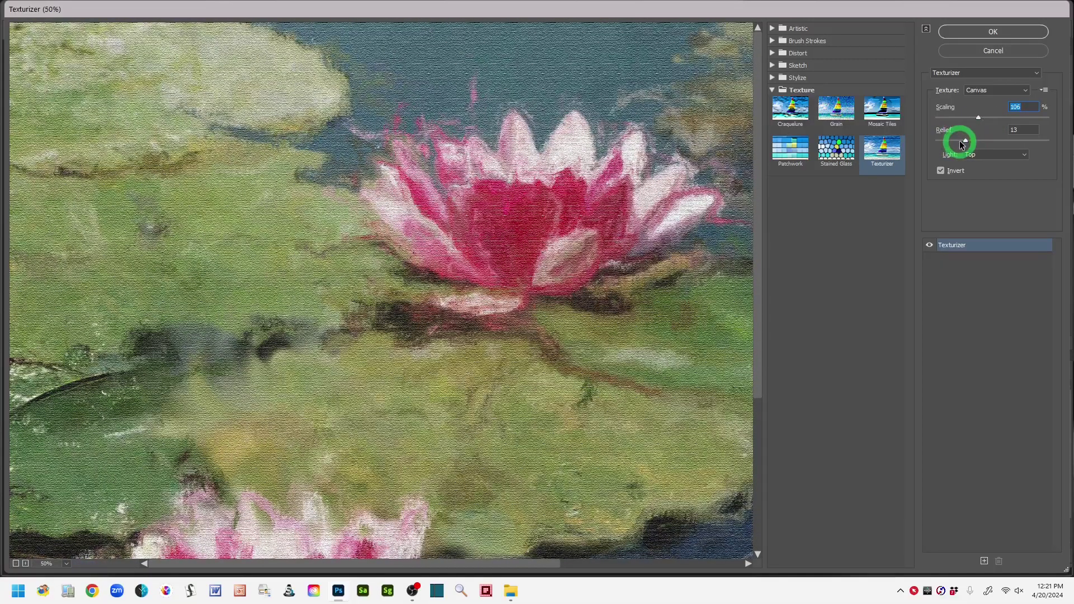
mouse_move(966, 141)
mouse_down()
mouse_move(933, 144)
mouse_move(1005, 146)
mouse_move(967, 147)
mouse_up()
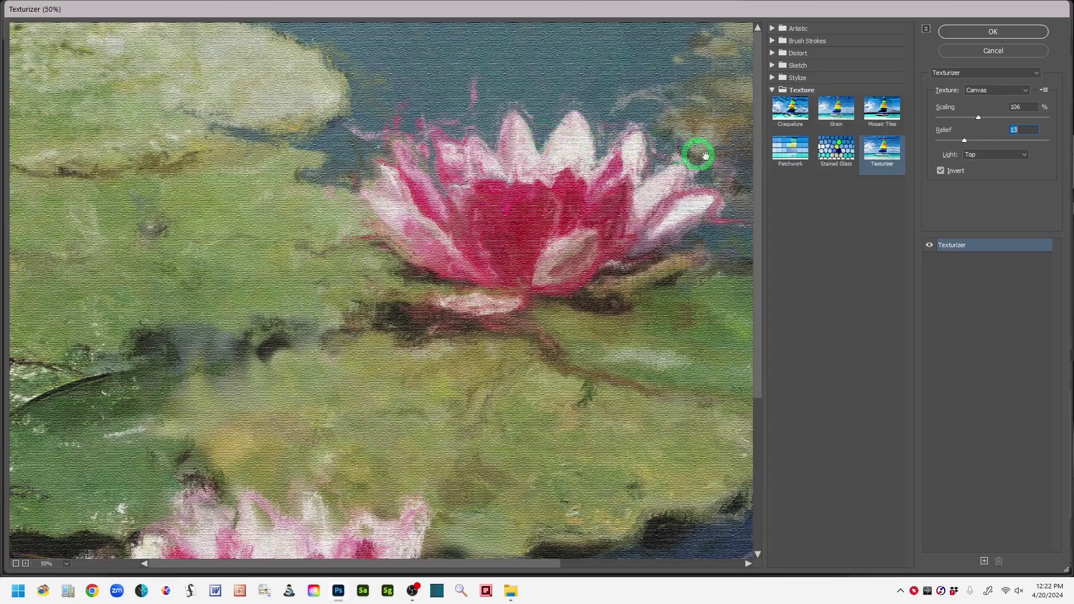
click(1024, 156)
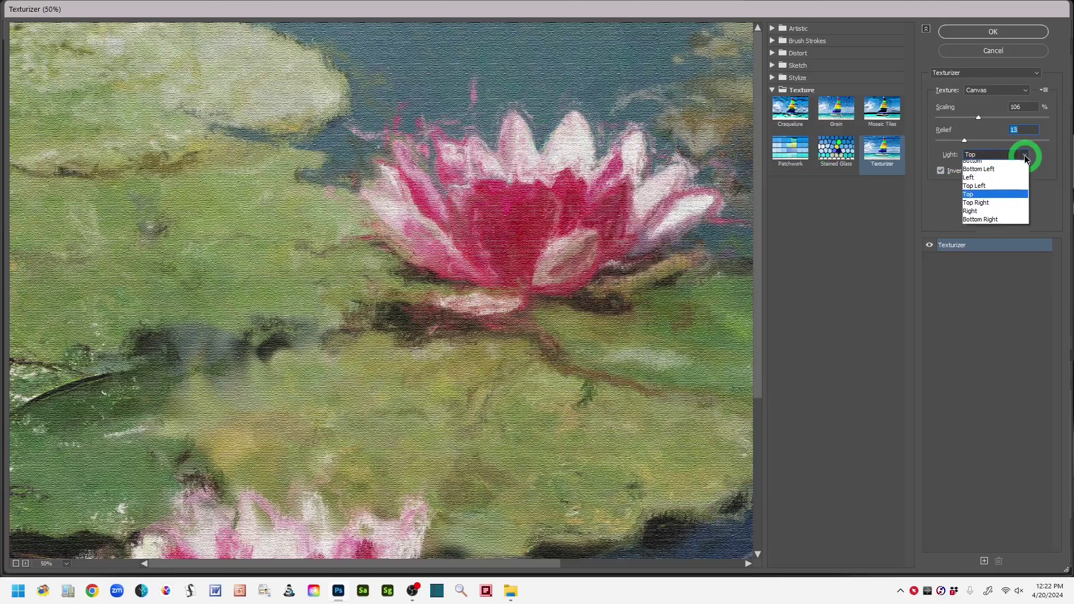
click(975, 199)
click(985, 41)
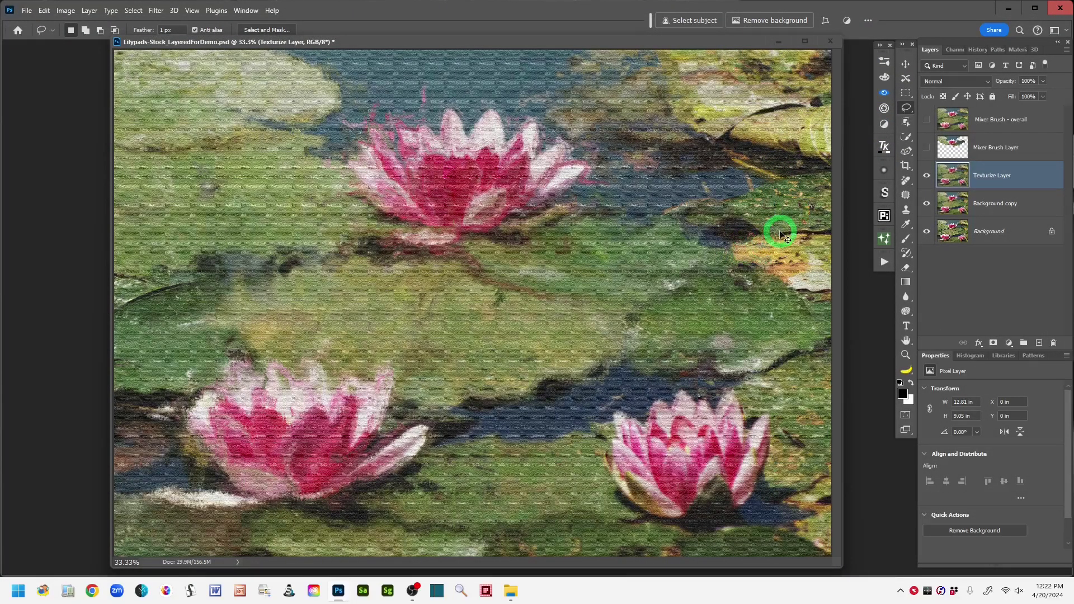
key(ctrl+equal)
key(ctrl+equal)
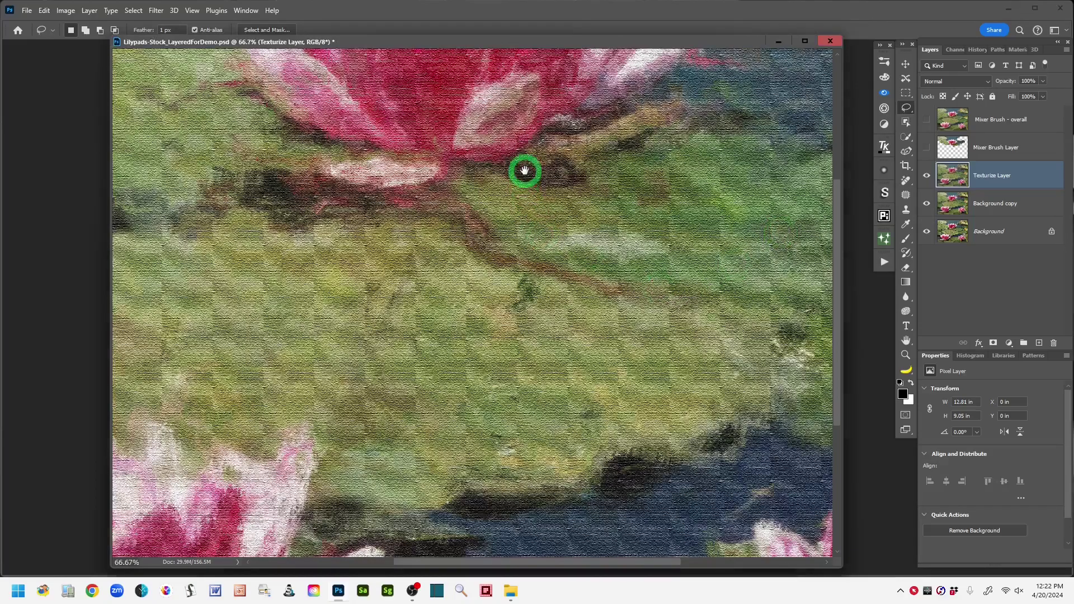
drag(523, 168, 539, 326)
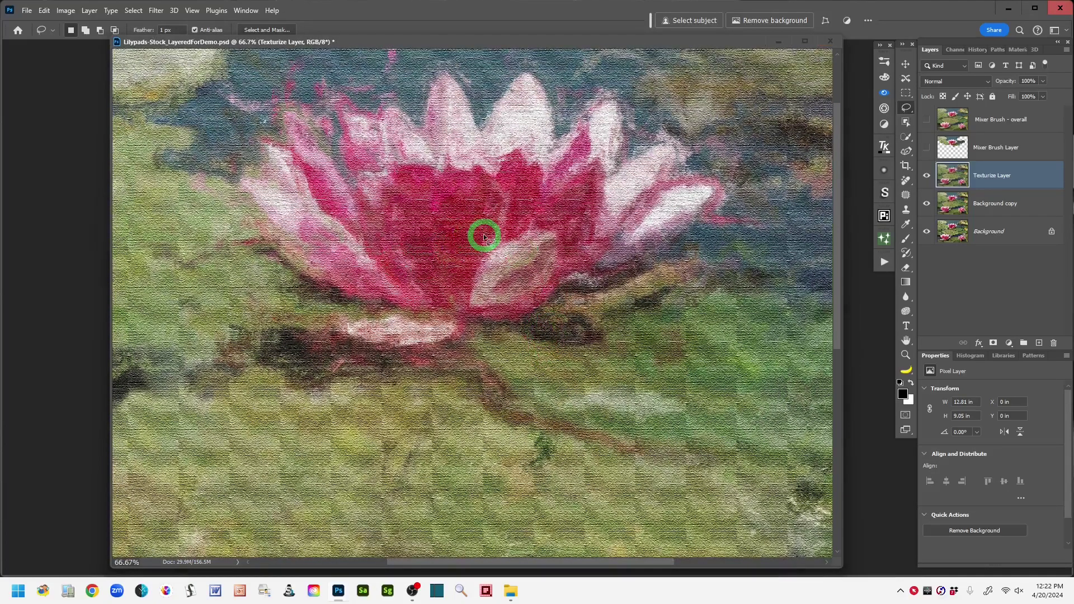
key(ctrl+minus)
key(ctrl+minus)
key(ctrl+minus)
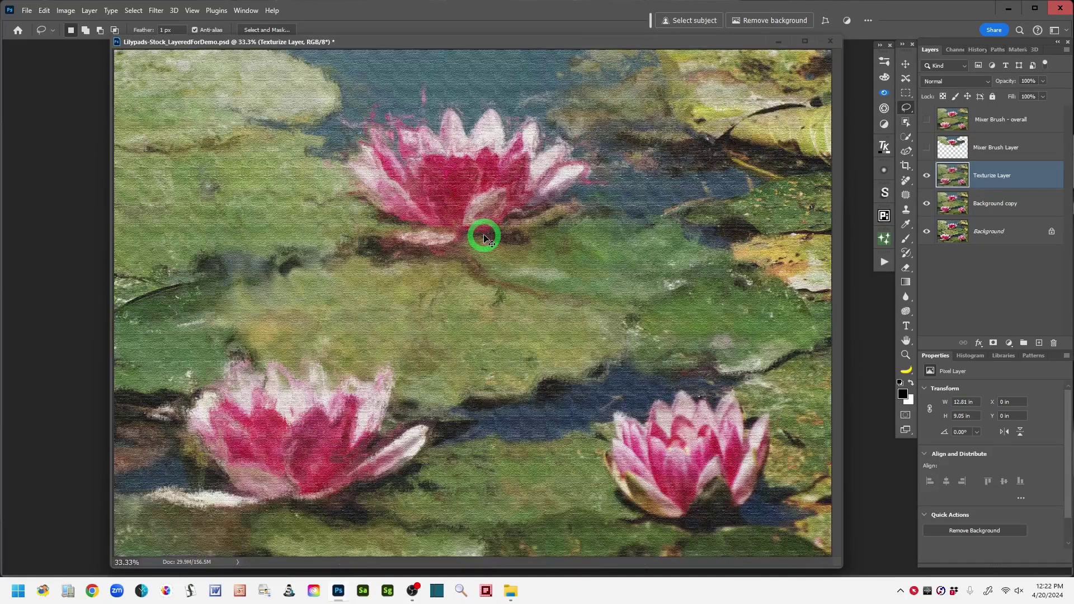